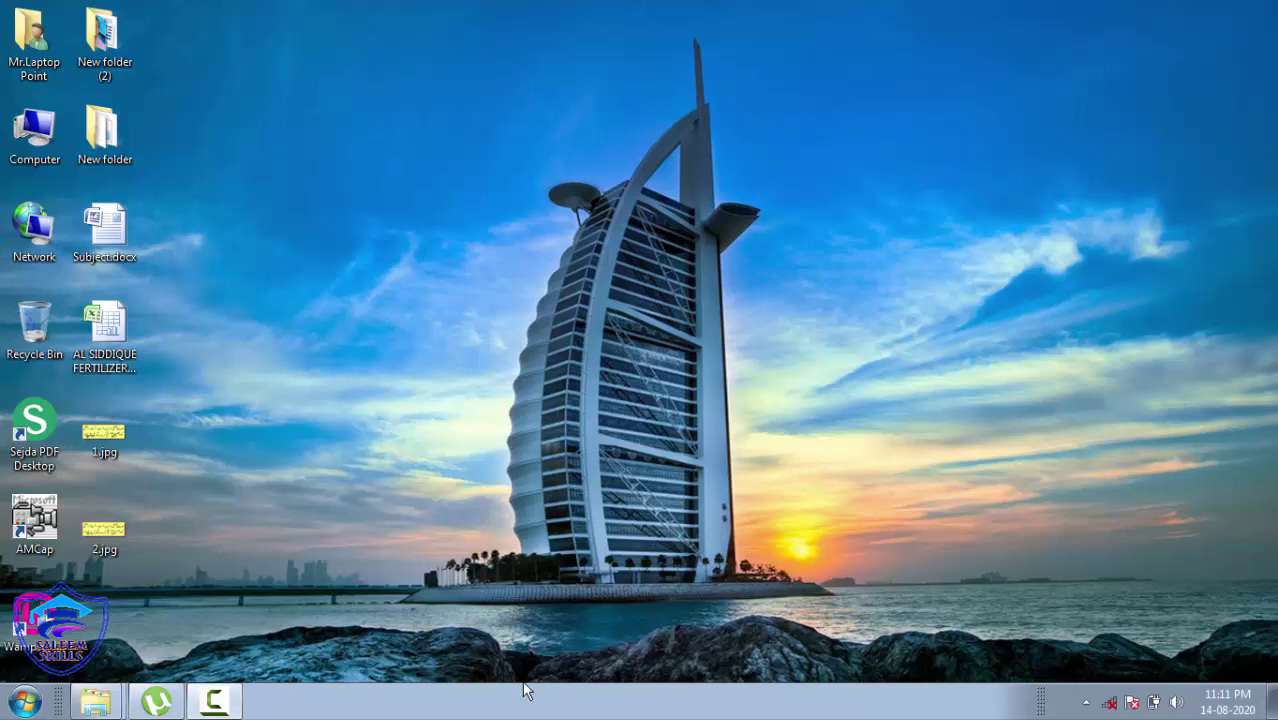
Start Adobe Photoshop 7.0 and bring up its dialog for opening an image.
{"action": "left_click", "coordinate": [28, 708]}
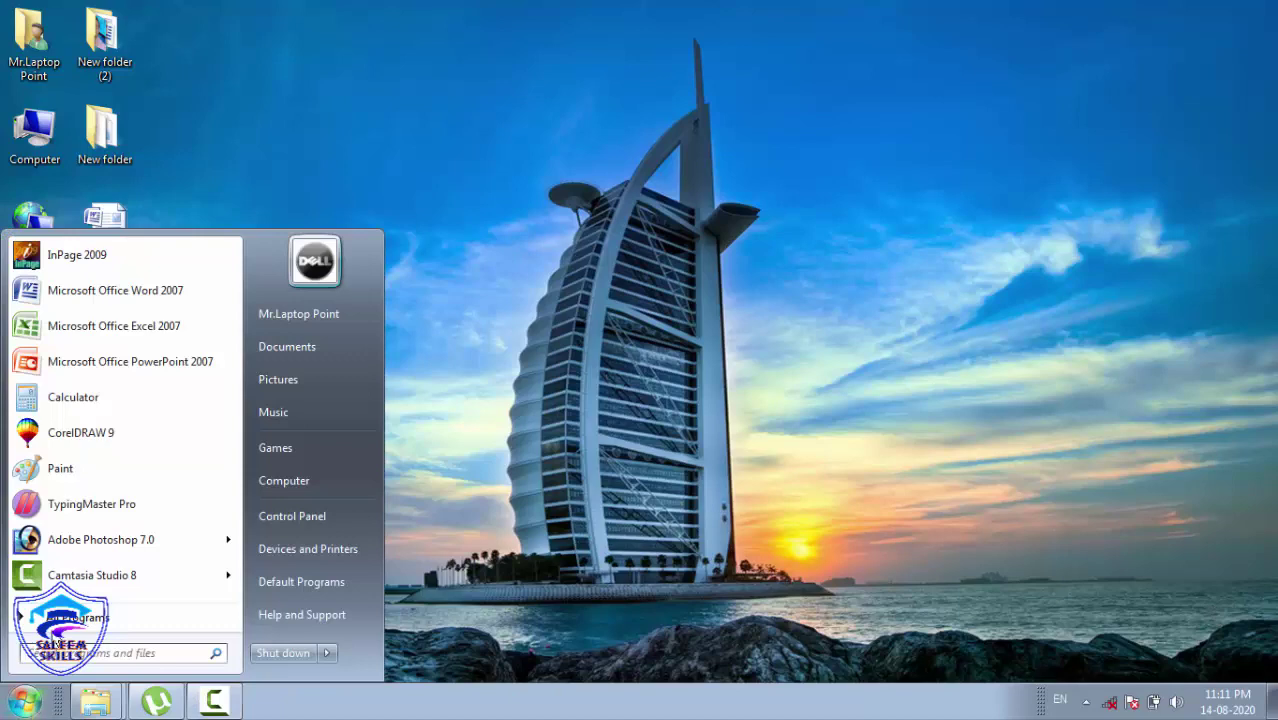
{"action": "left_click", "coordinate": [103, 544]}
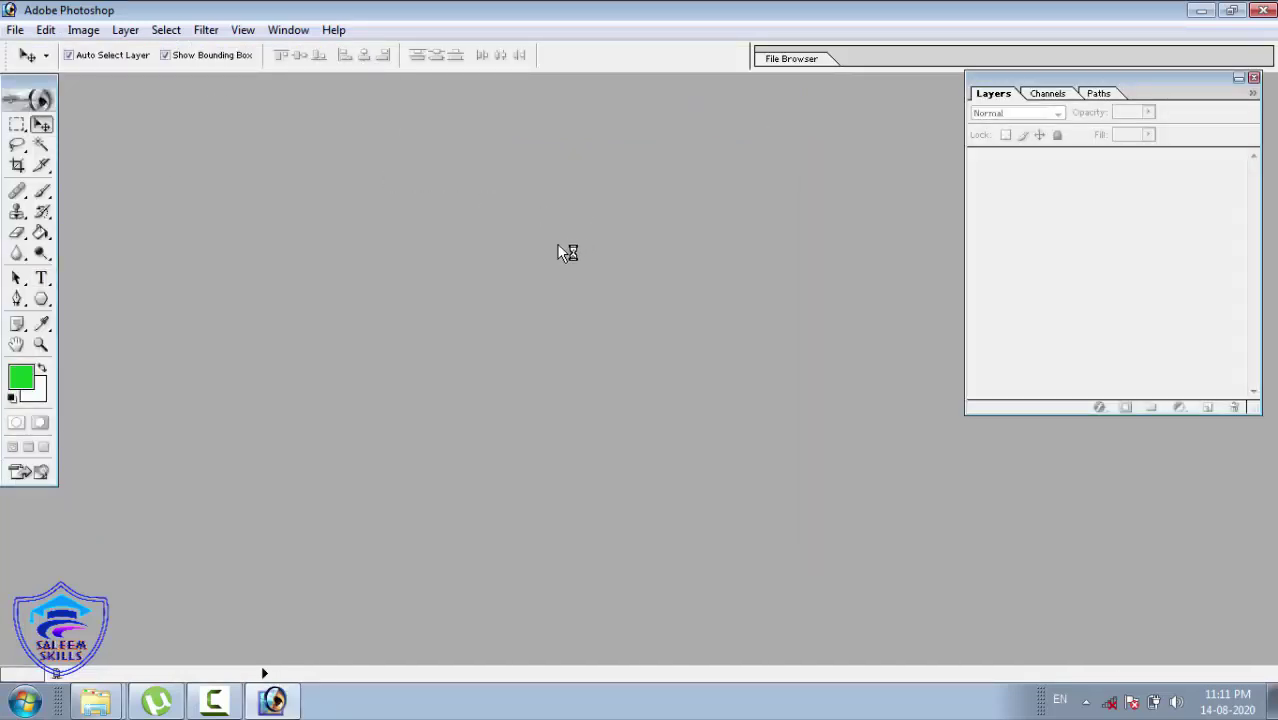
{"action": "double_click", "coordinate": [664, 263]}
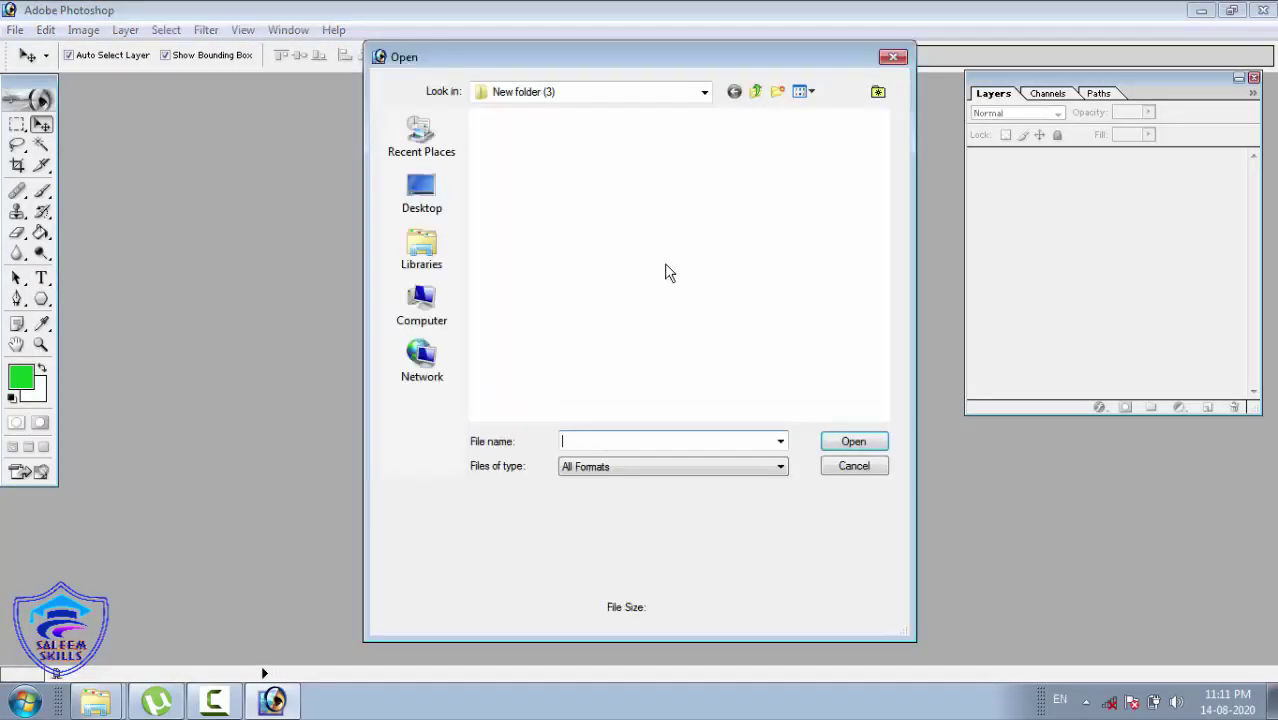
Open the image Burj-Al-Arab-Wallpaper-05-2560x1440 (1).jpg and move its window clear of the toolbox.
{"action": "left_click", "coordinate": [646, 310]}
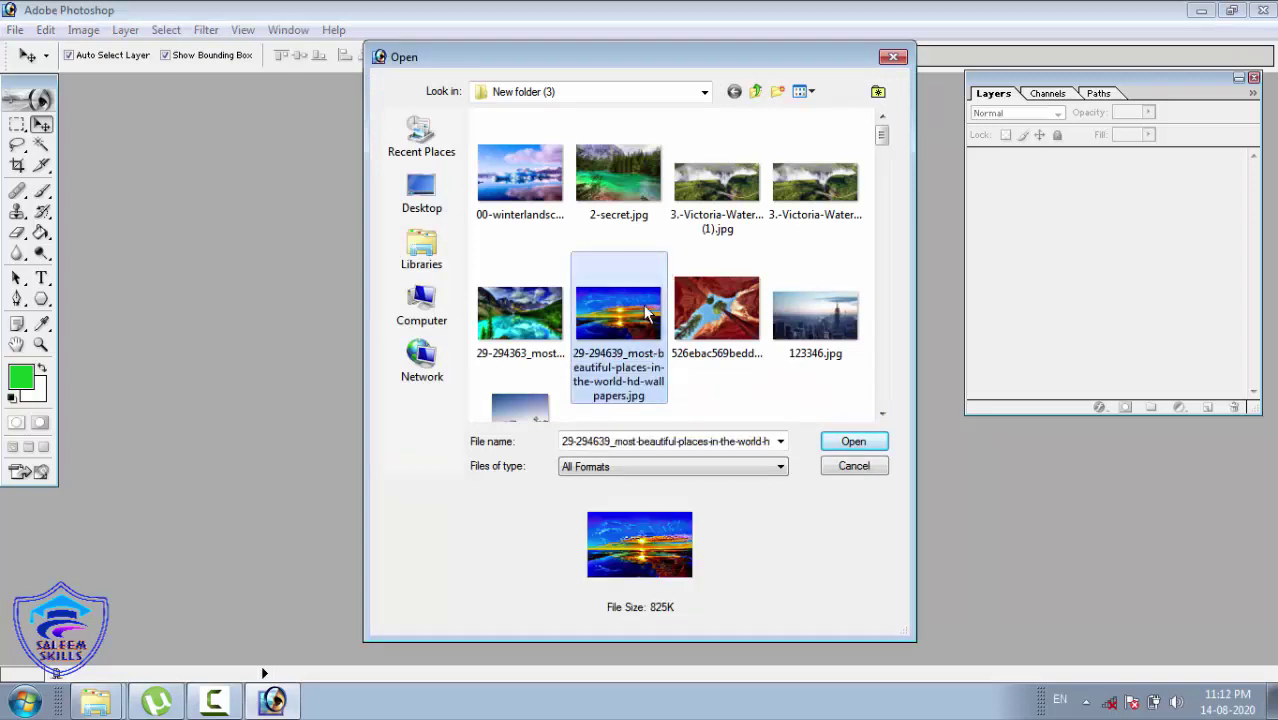
{"action": "key", "text": "Up"}
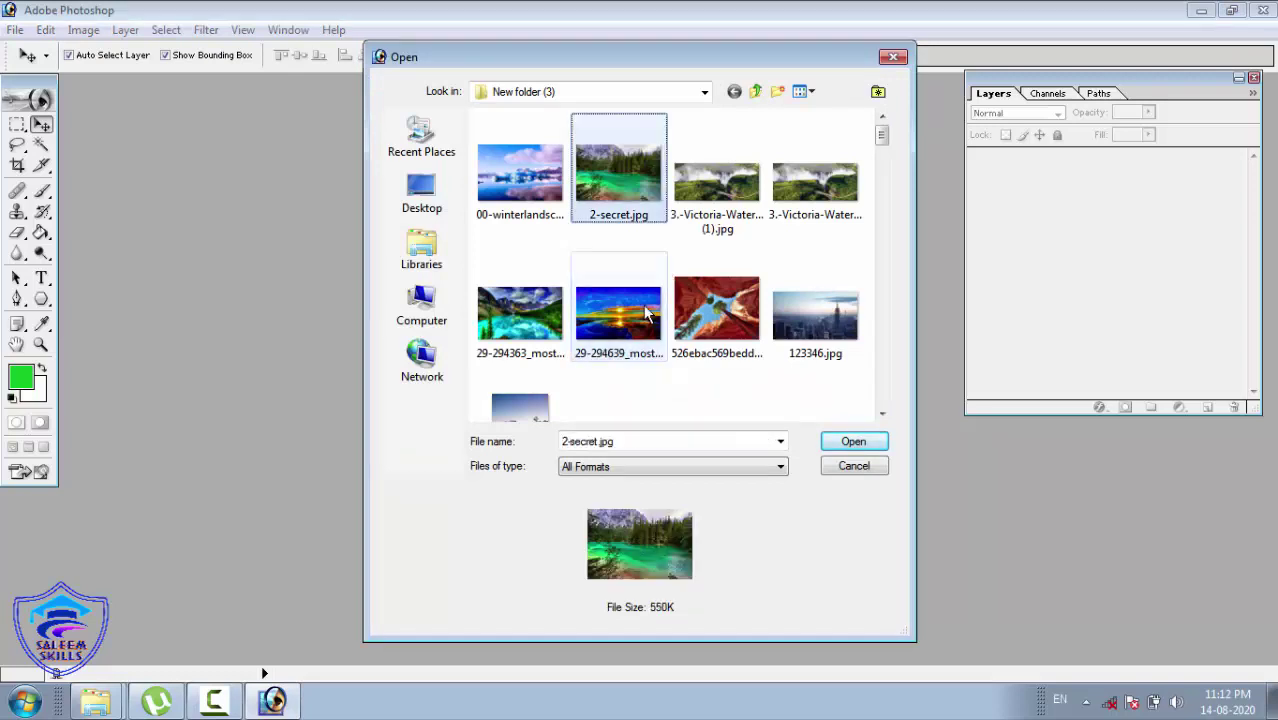
{"action": "key", "text": "Down"}
{"action": "key", "text": "Down"}
{"action": "key", "text": "Down"}
{"action": "key", "text": "Down"}
{"action": "key", "text": "Down"}
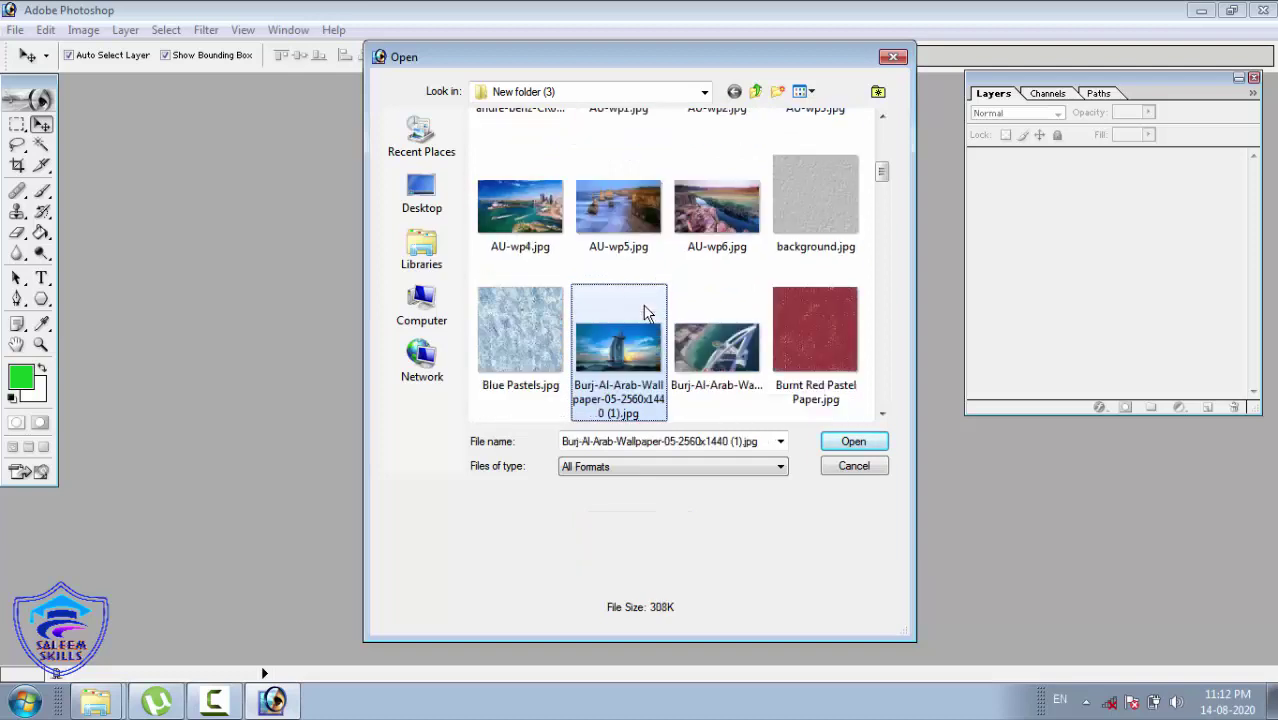
{"action": "key", "text": "Down"}
{"action": "key", "text": "Up"}
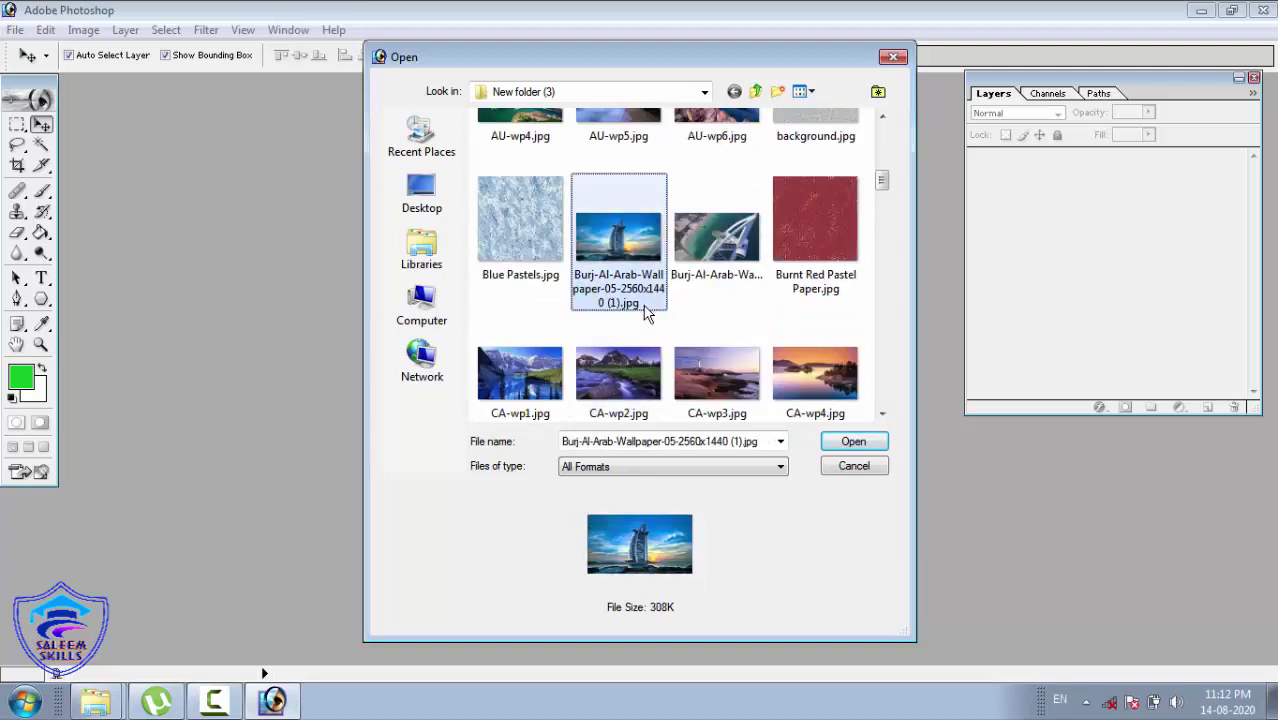
{"action": "left_click", "coordinate": [694, 227]}
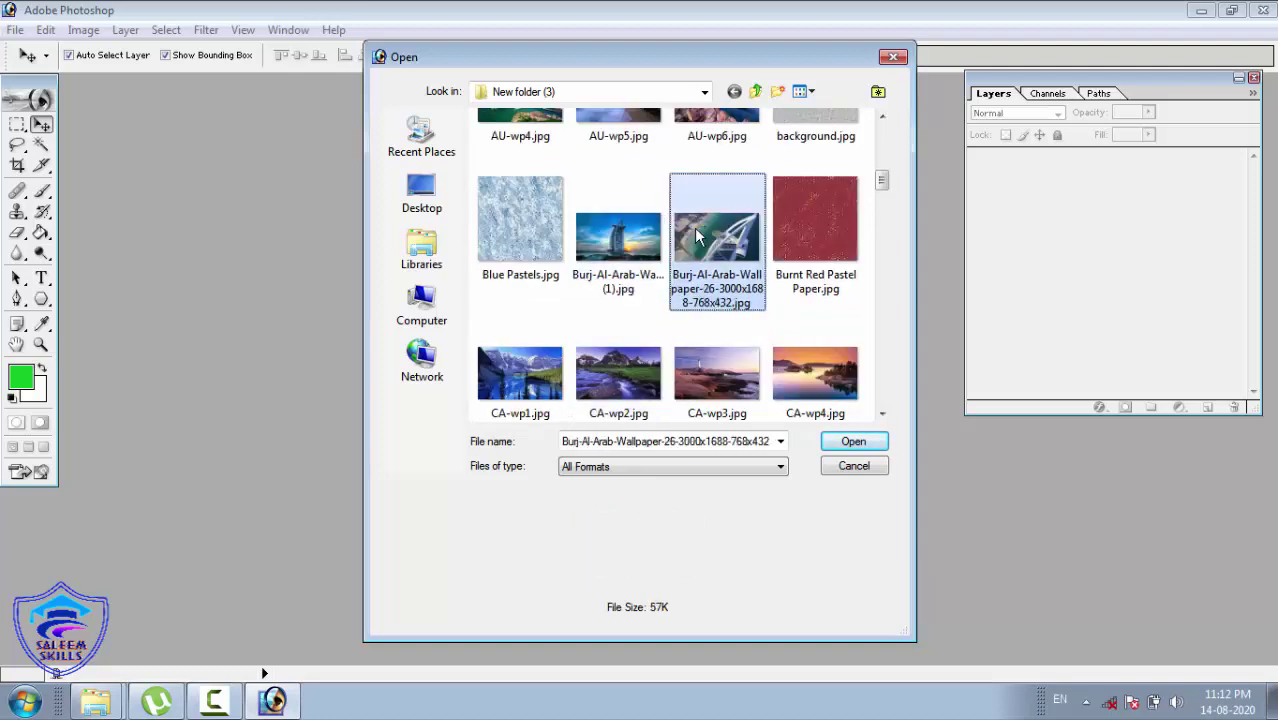
{"action": "left_click", "coordinate": [645, 218]}
{"action": "left_click", "coordinate": [873, 443]}
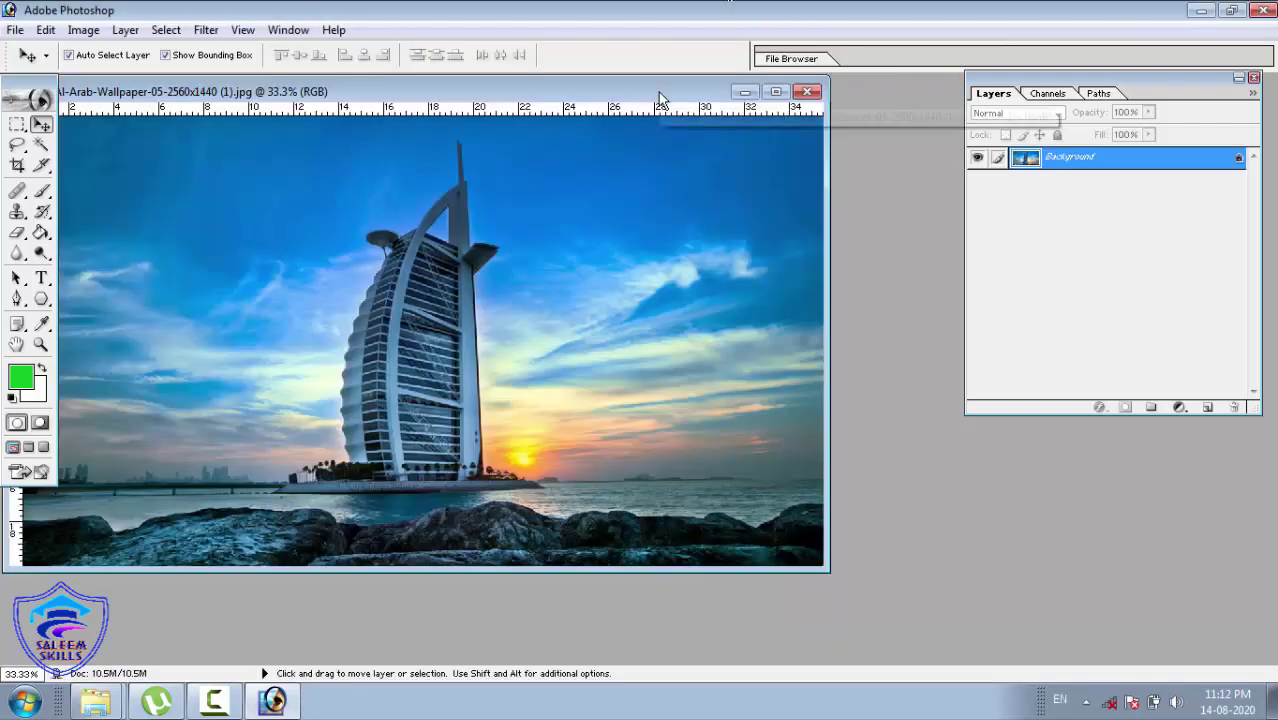
{"action": "left_click_drag", "start_coordinate": [661, 98], "coordinate": [778, 89]}
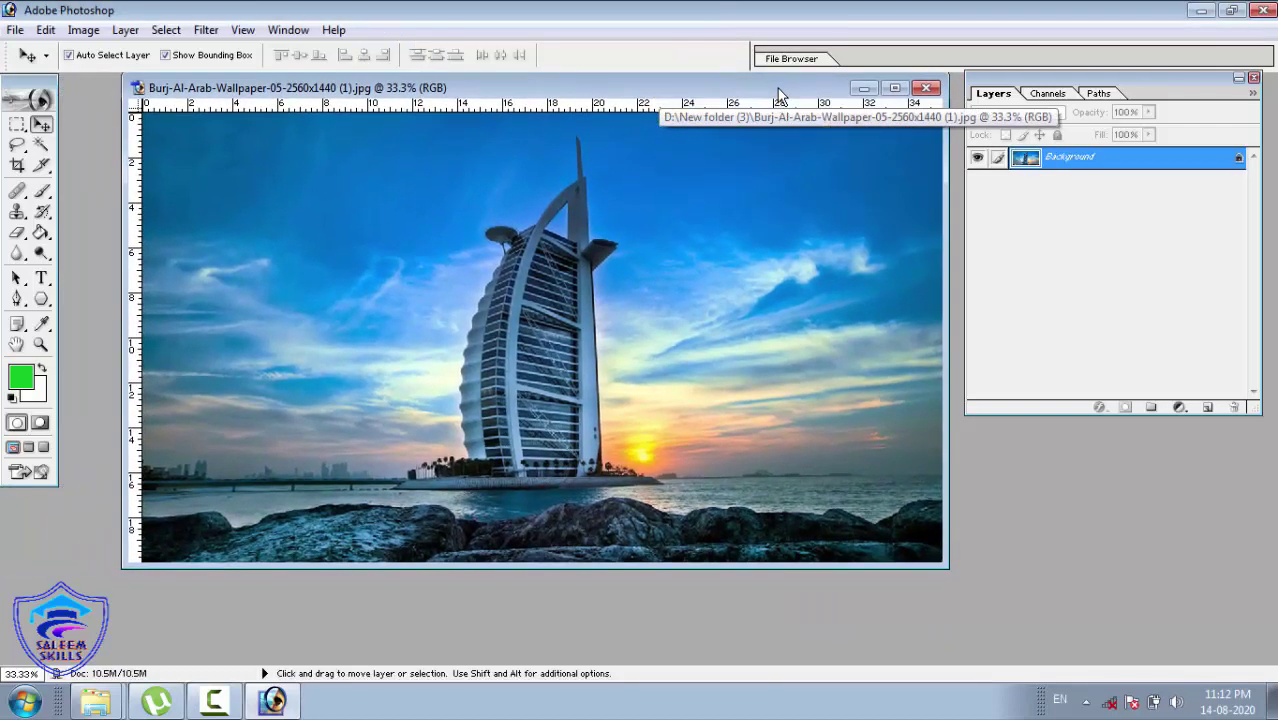
Add a solid color fill layer named Color Fill 1 above the background, using green 0EC123 at 100% opacity.
{"action": "left_click", "coordinate": [123, 32]}
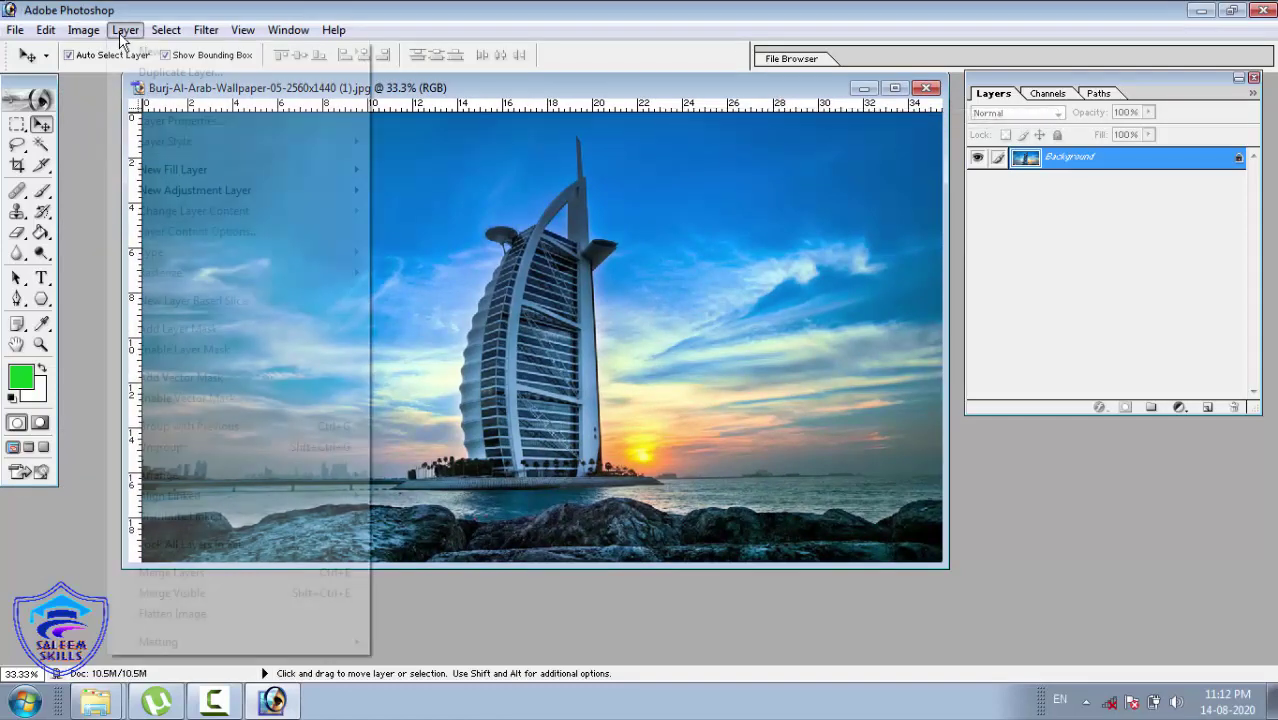
{"action": "mouse_move", "coordinate": [175, 176]}
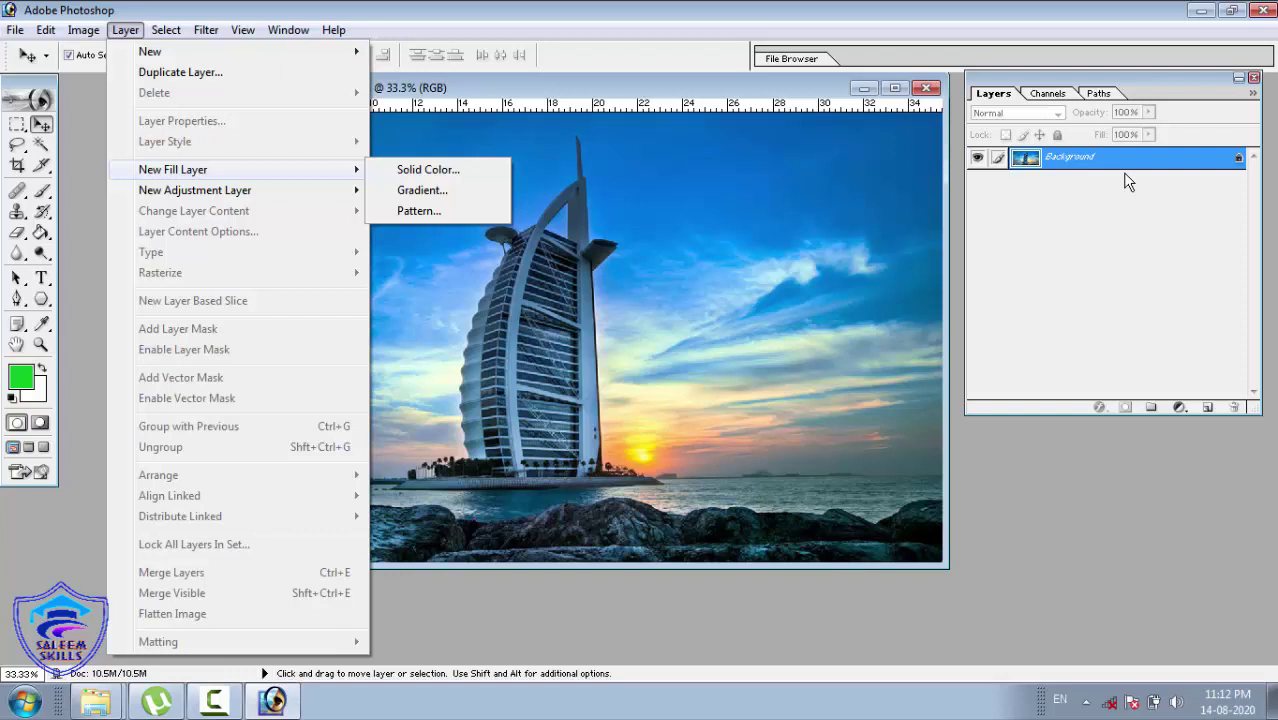
{"action": "left_click", "coordinate": [425, 172]}
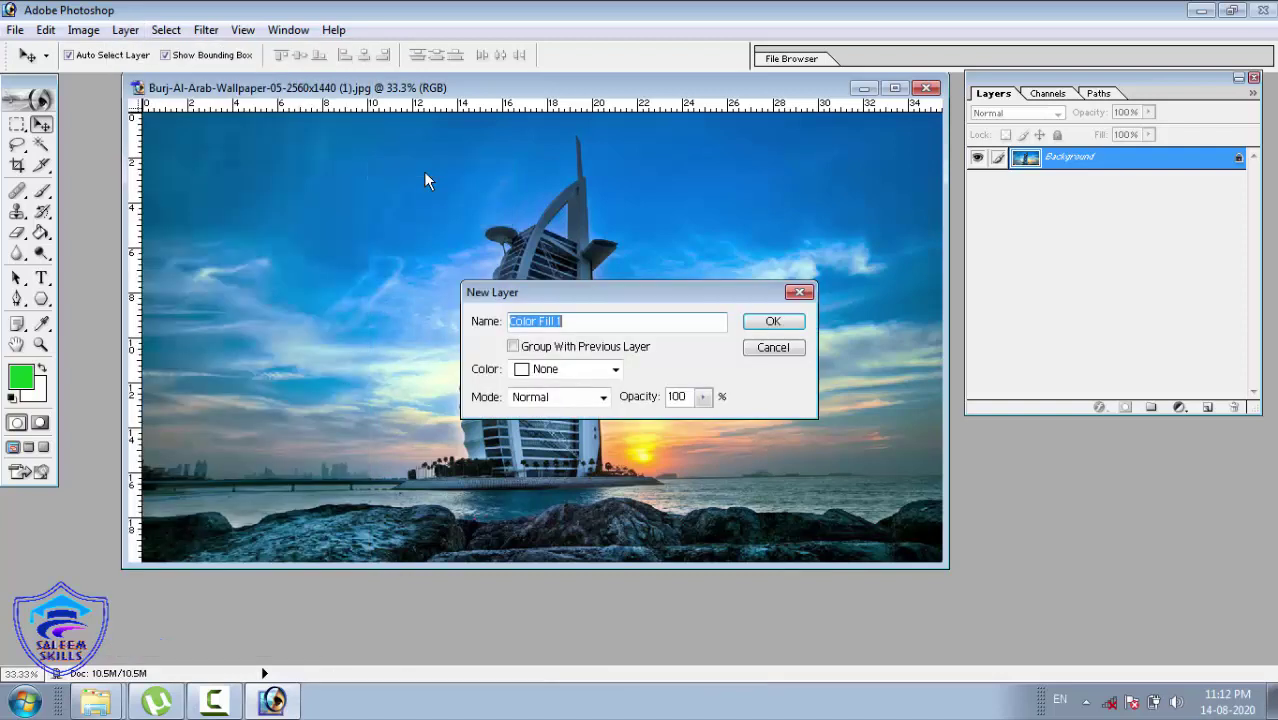
{"action": "left_click", "coordinate": [767, 324]}
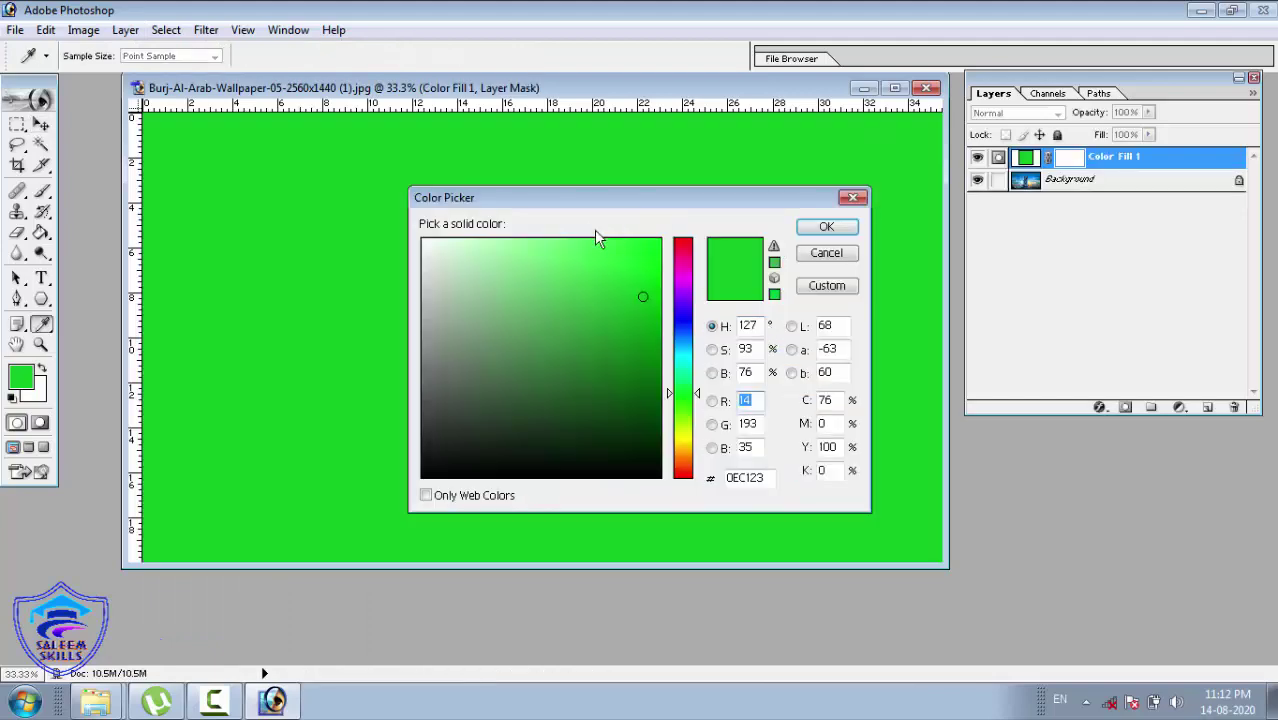
{"action": "left_click", "coordinate": [836, 227]}
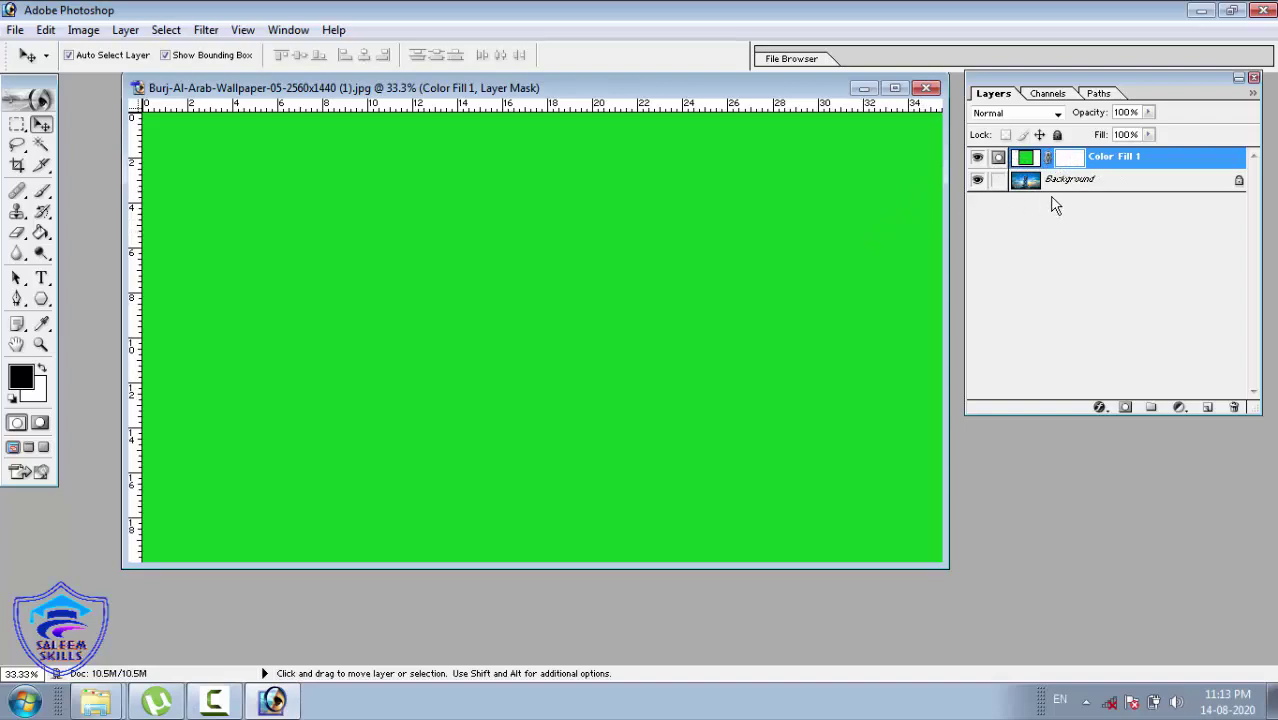
Change the solid color fill layer from green to blue with a hue of 222°.
{"action": "double_click", "coordinate": [1025, 157]}
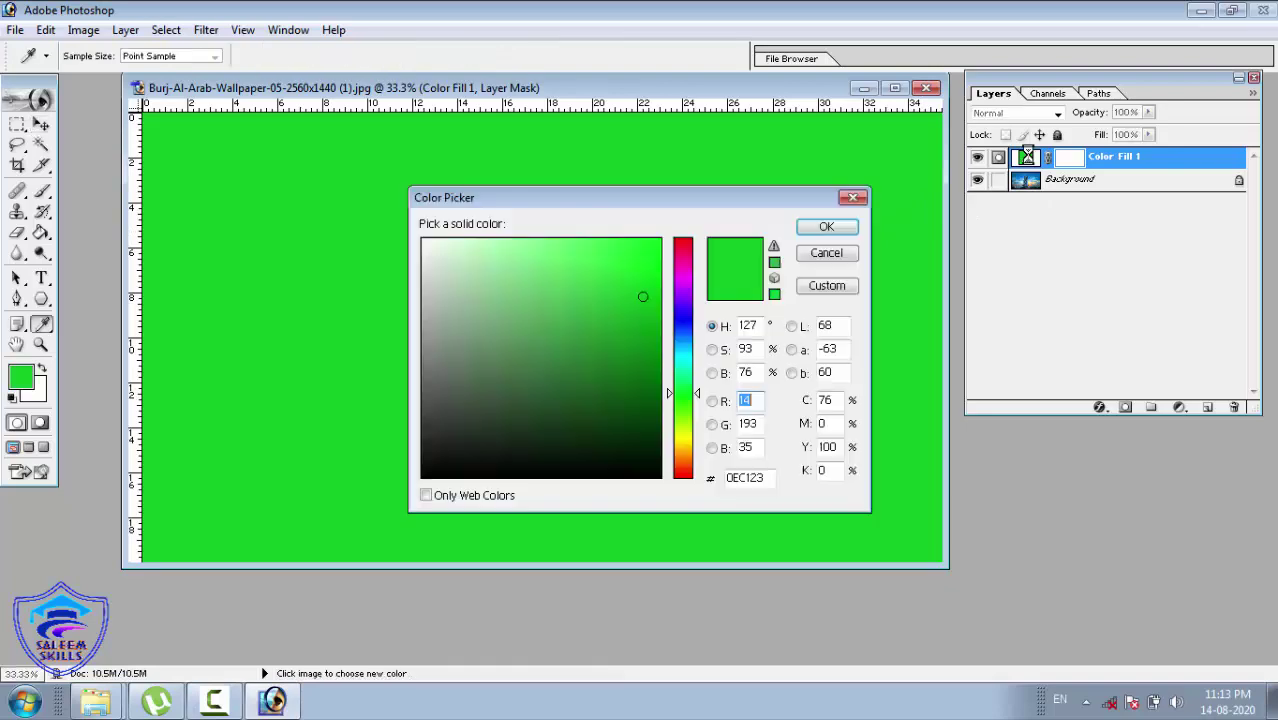
{"action": "left_click", "coordinate": [674, 372]}
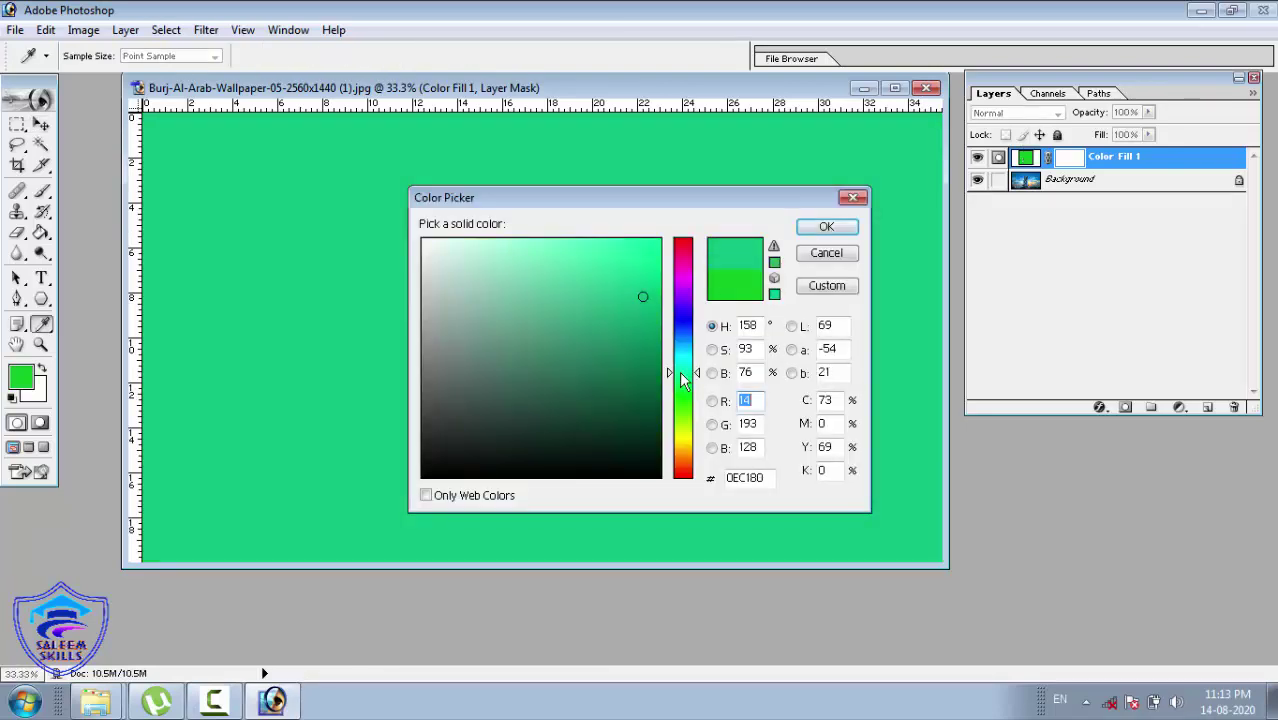
{"action": "left_click", "coordinate": [675, 352]}
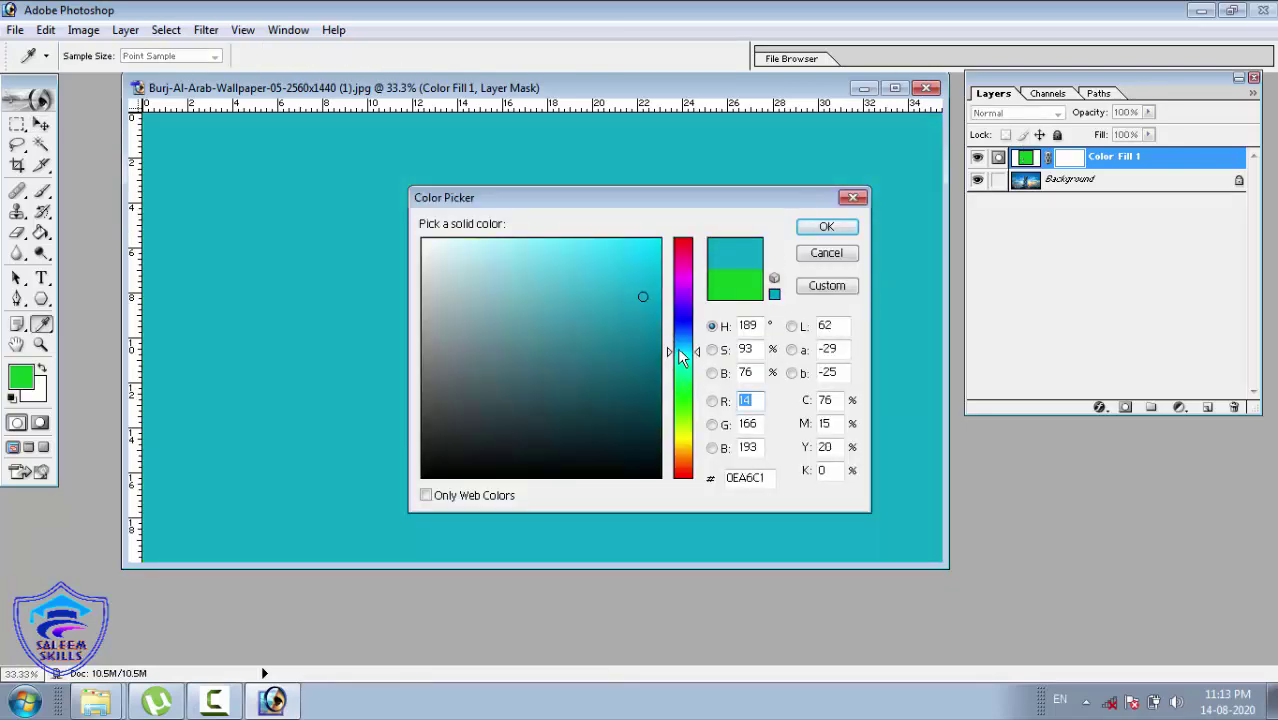
{"action": "left_click", "coordinate": [682, 330]}
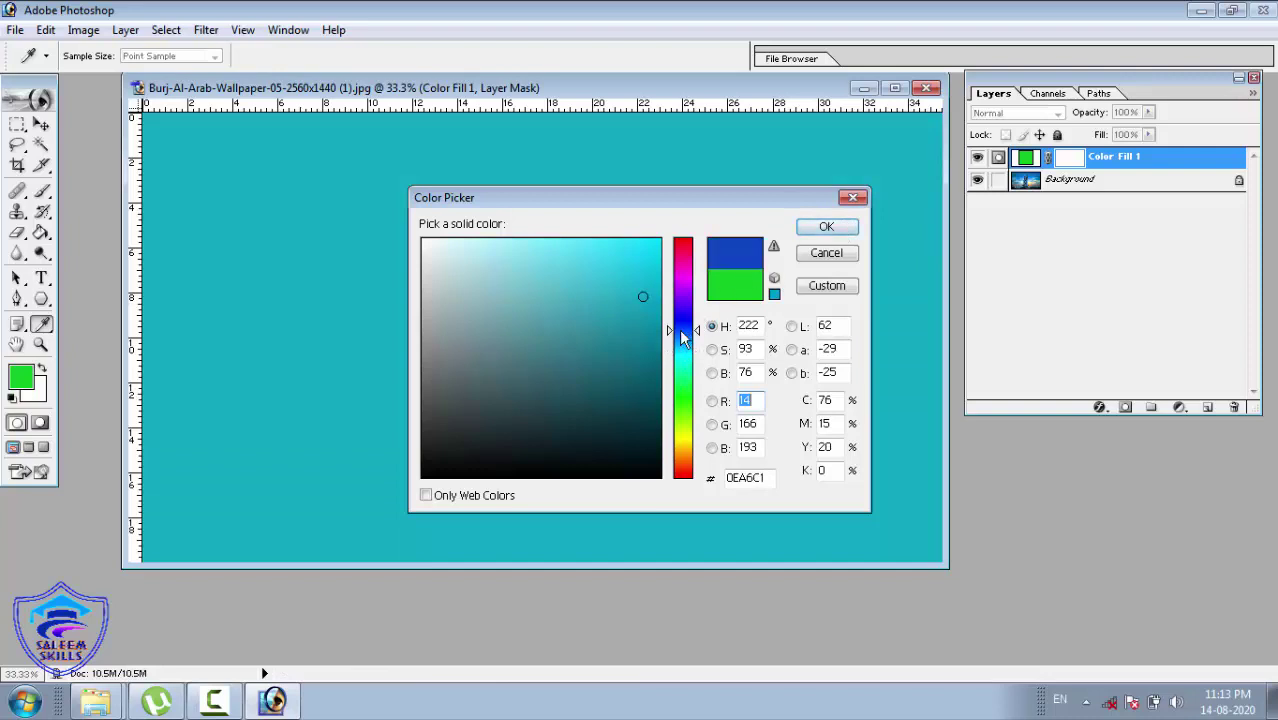
{"action": "left_click", "coordinate": [825, 226]}
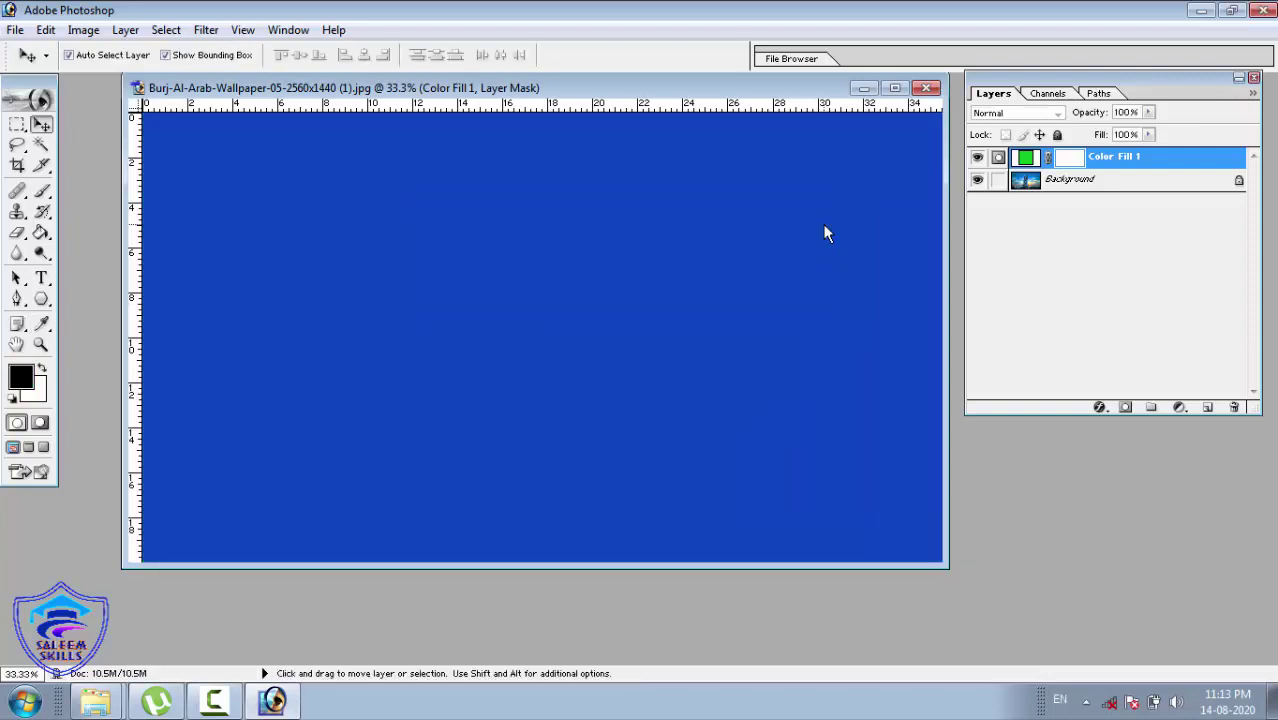
Recolor the solid color fill layer to crimson through its layer content options.
{"action": "left_click", "coordinate": [125, 31]}
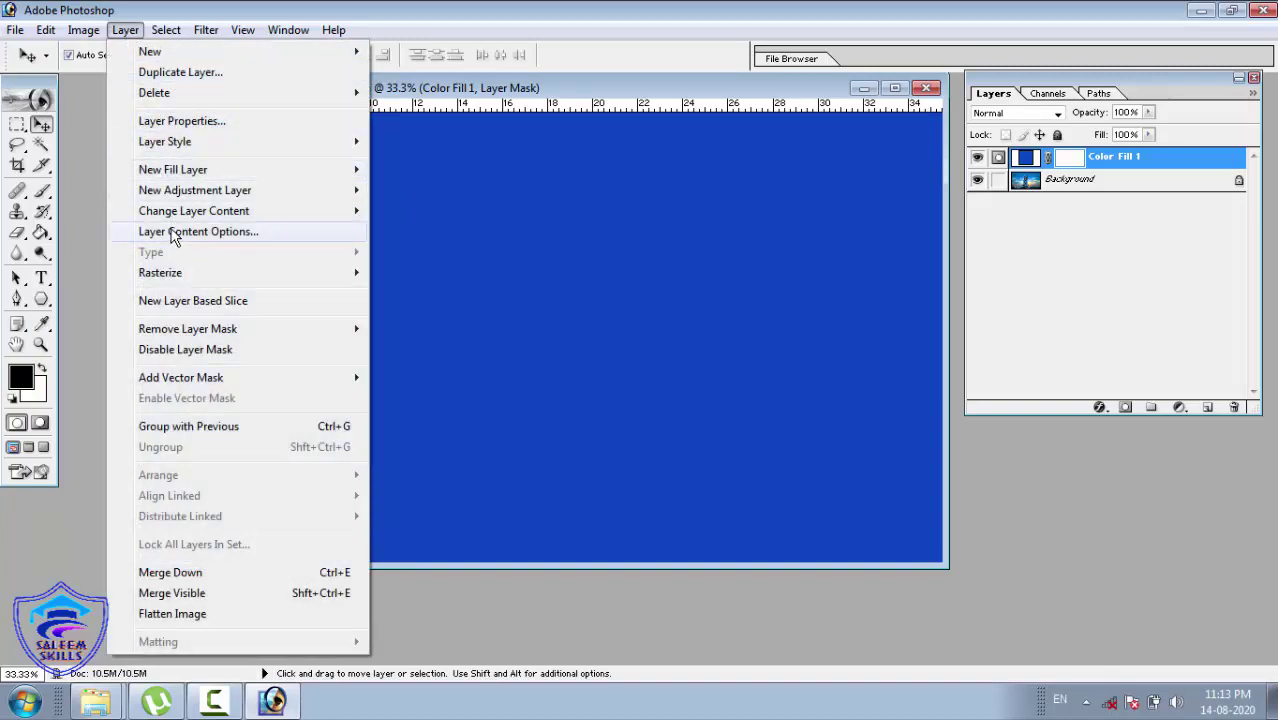
{"action": "left_click", "coordinate": [176, 229]}
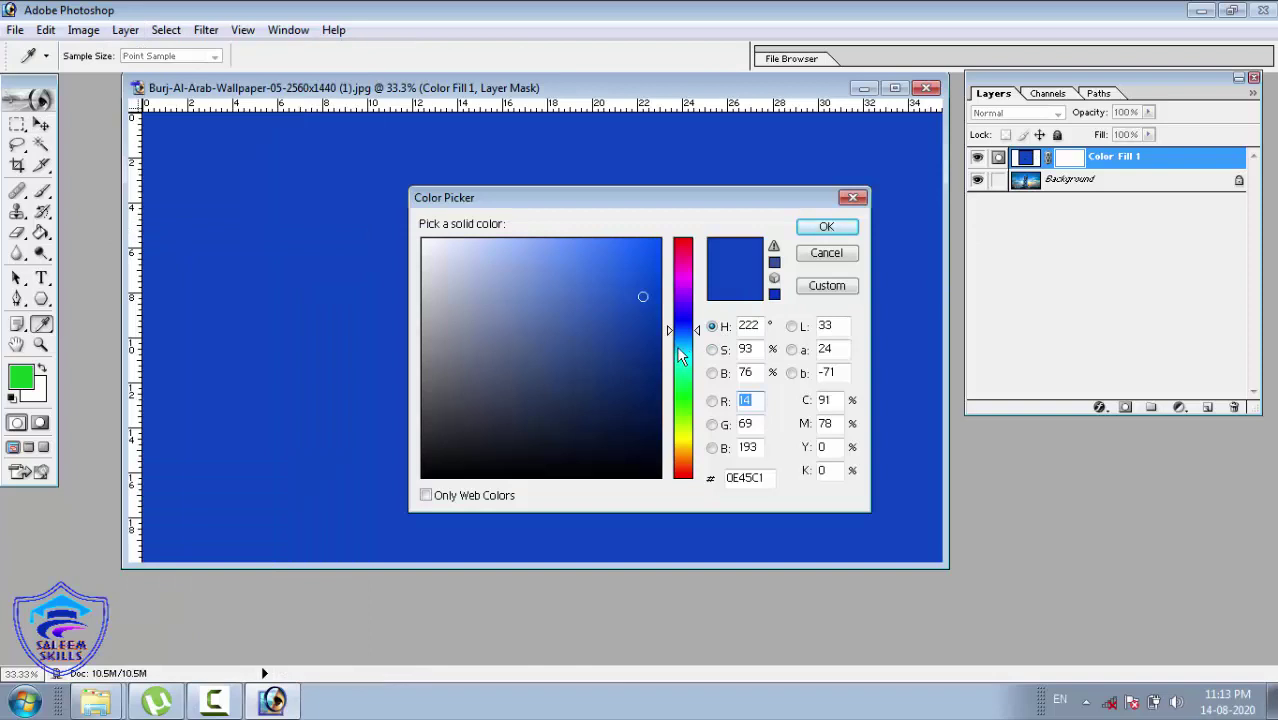
{"action": "left_click", "coordinate": [677, 272]}
{"action": "left_click", "coordinate": [684, 254]}
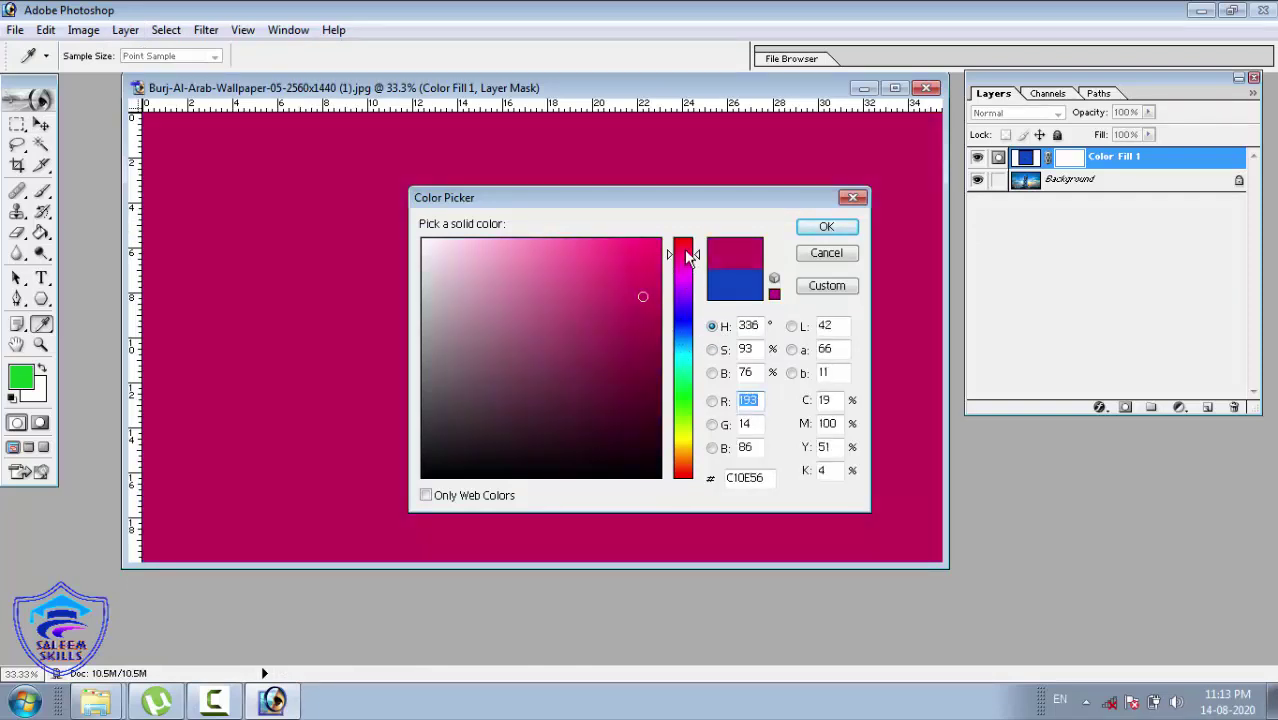
{"action": "left_click", "coordinate": [684, 249]}
{"action": "left_click", "coordinate": [826, 227]}
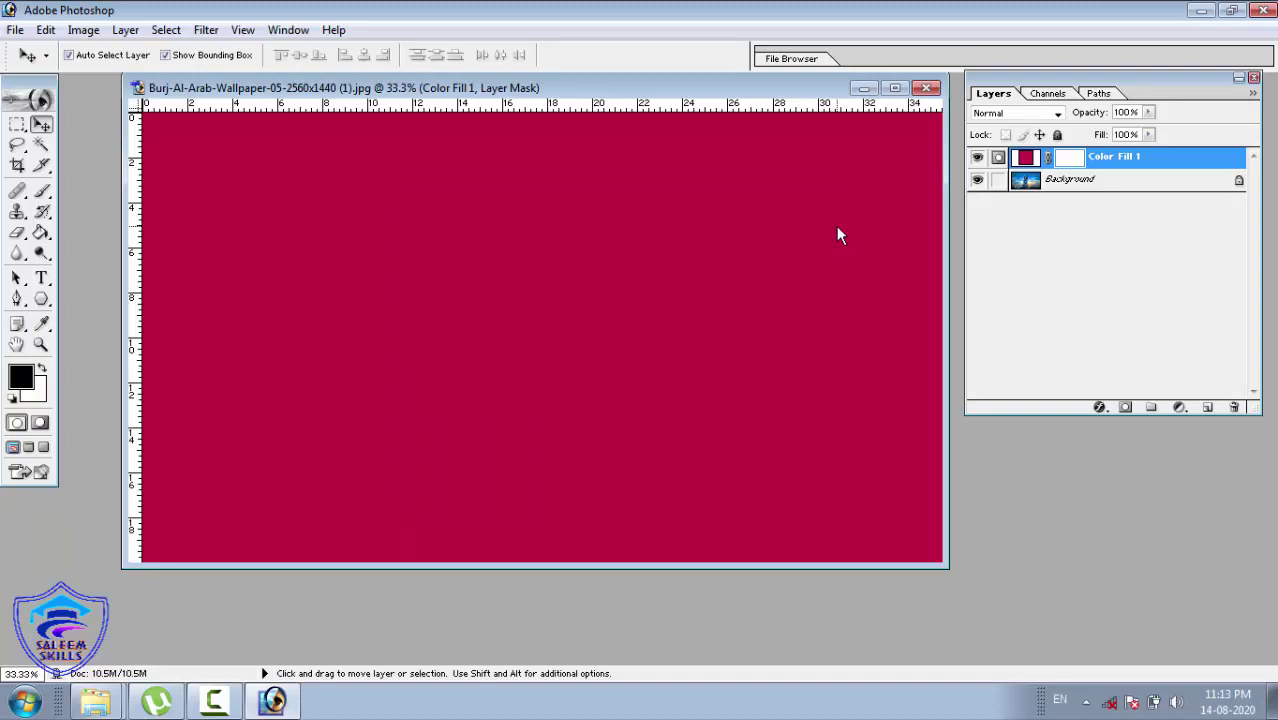
Paint a large oval in black on the color fill layer's mask with a 180 px brush, revealing the tower.
{"action": "left_click", "coordinate": [47, 199]}
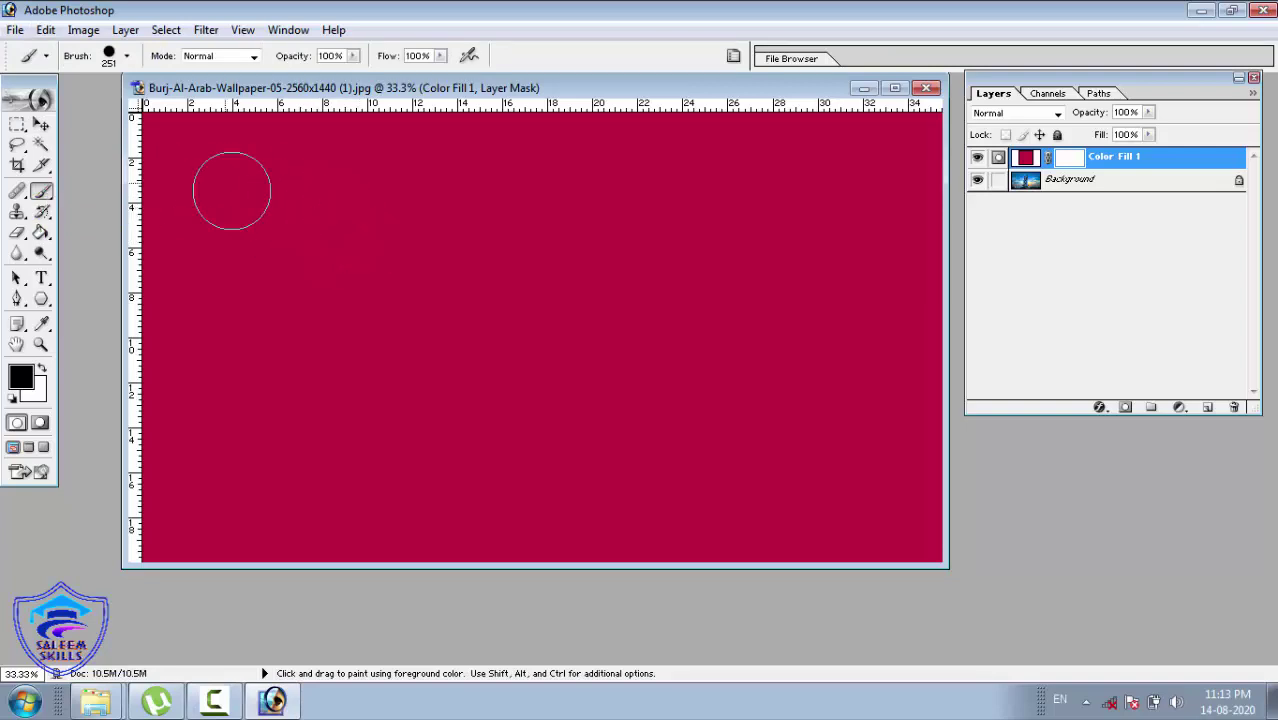
{"action": "left_click", "coordinate": [127, 56]}
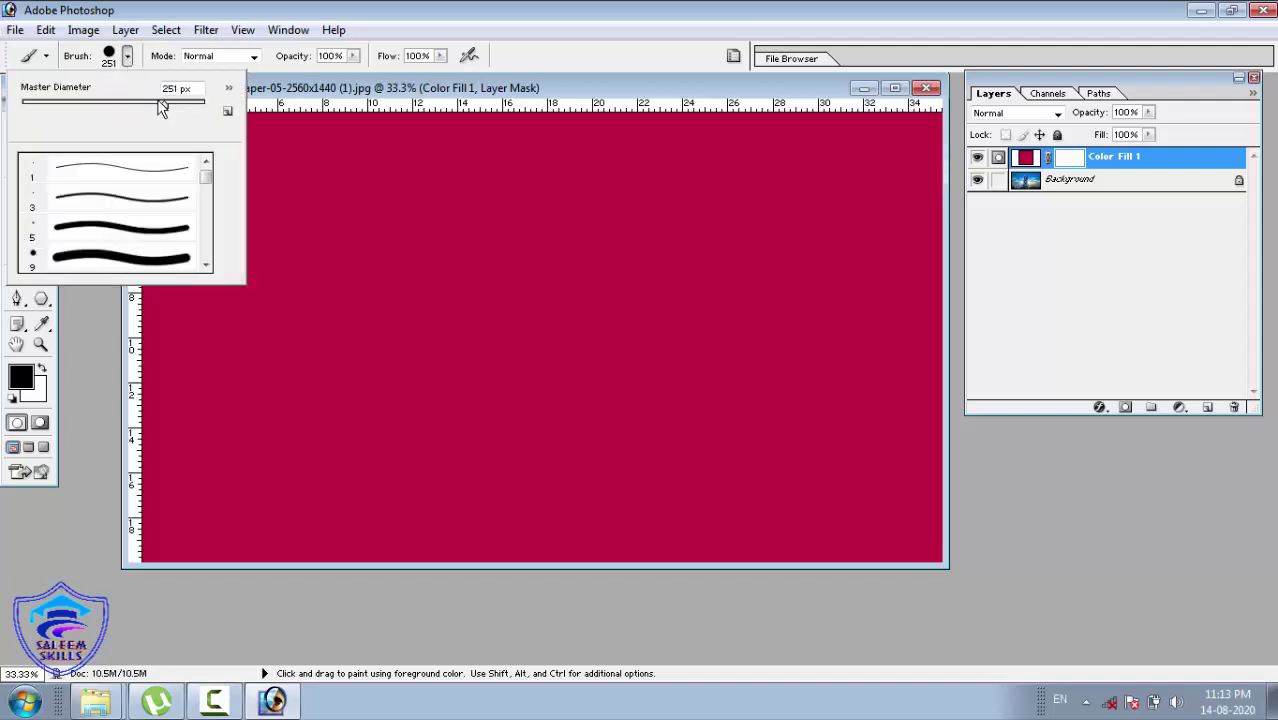
{"action": "left_click_drag", "start_coordinate": [164, 108], "coordinate": [37, 106]}
{"action": "left_click_drag", "start_coordinate": [38, 102], "coordinate": [169, 131]}
{"action": "left_click_drag", "start_coordinate": [168, 105], "coordinate": [148, 108]}
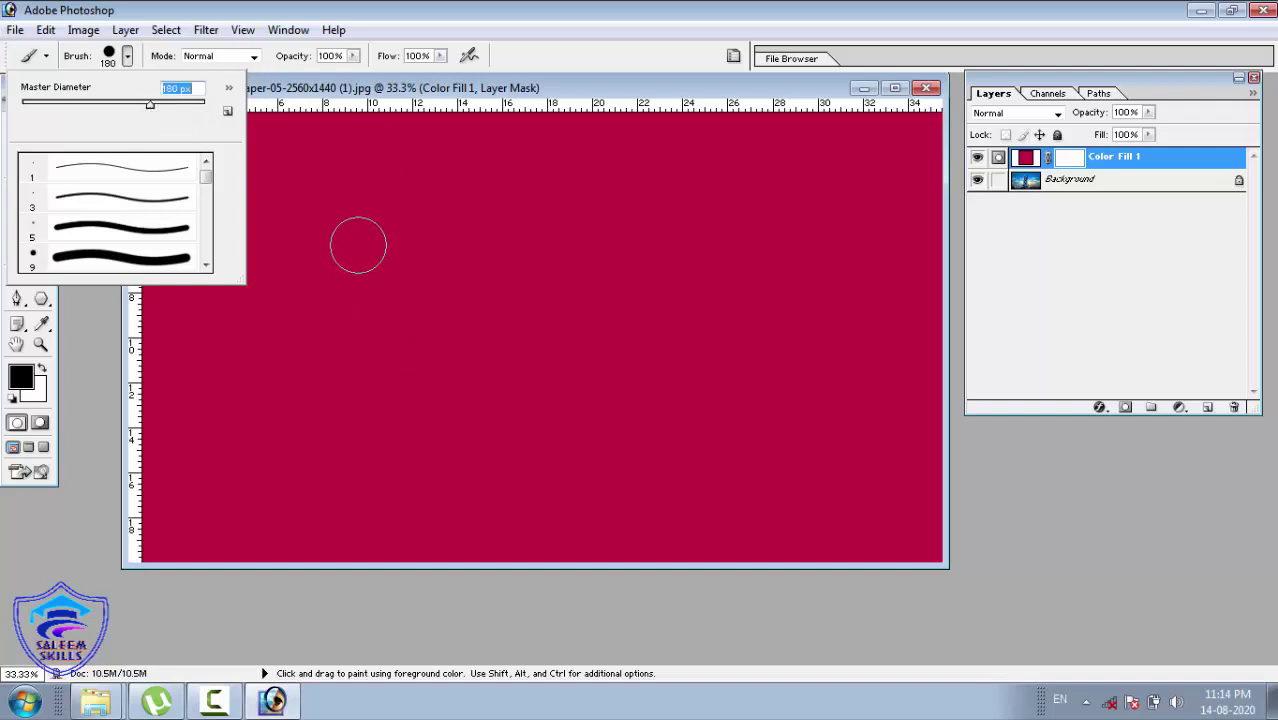
{"action": "left_click", "coordinate": [415, 247]}
{"action": "mouse_move", "coordinate": [415, 247]}
{"action": "left_mouse_down"}
{"action": "mouse_move", "coordinate": [568, 218]}
{"action": "mouse_move", "coordinate": [701, 233]}
{"action": "mouse_move", "coordinate": [751, 276]}
{"action": "mouse_move", "coordinate": [753, 327]}
{"action": "mouse_move", "coordinate": [733, 368]}
{"action": "mouse_move", "coordinate": [688, 388]}
{"action": "mouse_move", "coordinate": [533, 415]}
{"action": "mouse_move", "coordinate": [466, 404]}
{"action": "mouse_move", "coordinate": [408, 374]}
{"action": "mouse_move", "coordinate": [384, 309]}
{"action": "mouse_move", "coordinate": [396, 263]}
{"action": "mouse_move", "coordinate": [416, 289]}
{"action": "mouse_move", "coordinate": [414, 270]}
{"action": "mouse_move", "coordinate": [557, 226]}
{"action": "mouse_move", "coordinate": [701, 242]}
{"action": "mouse_move", "coordinate": [727, 293]}
{"action": "mouse_move", "coordinate": [694, 328]}
{"action": "mouse_move", "coordinate": [481, 370]}
{"action": "mouse_move", "coordinate": [431, 321]}
{"action": "mouse_move", "coordinate": [439, 296]}
{"action": "mouse_move", "coordinate": [575, 250]}
{"action": "mouse_move", "coordinate": [689, 268]}
{"action": "mouse_move", "coordinate": [711, 296]}
{"action": "mouse_move", "coordinate": [469, 345]}
{"action": "mouse_move", "coordinate": [466, 316]}
{"action": "mouse_move", "coordinate": [589, 276]}
{"action": "mouse_move", "coordinate": [711, 348]}
{"action": "mouse_move", "coordinate": [685, 362]}
{"action": "mouse_move", "coordinate": [528, 295]}
{"action": "left_mouse_up"}
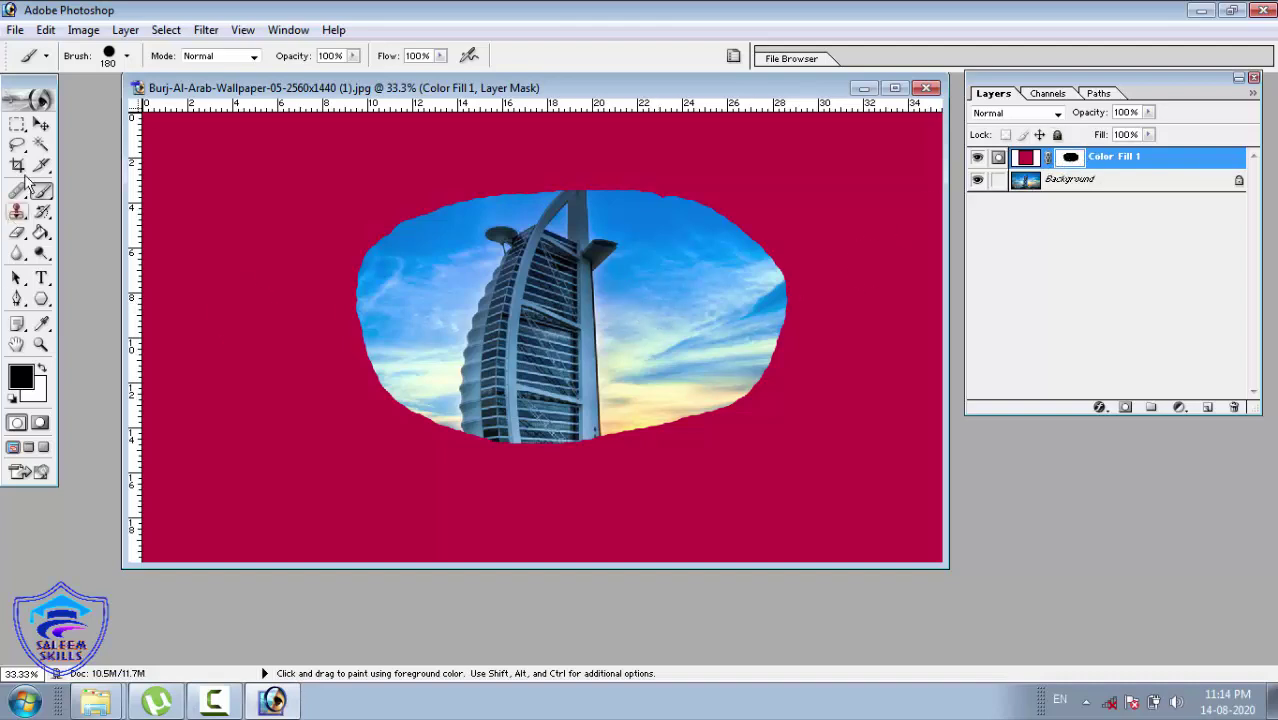
Move the color fill layer's oval mask opening down over the tower's lower part and the sunset.
{"action": "left_click", "coordinate": [41, 124]}
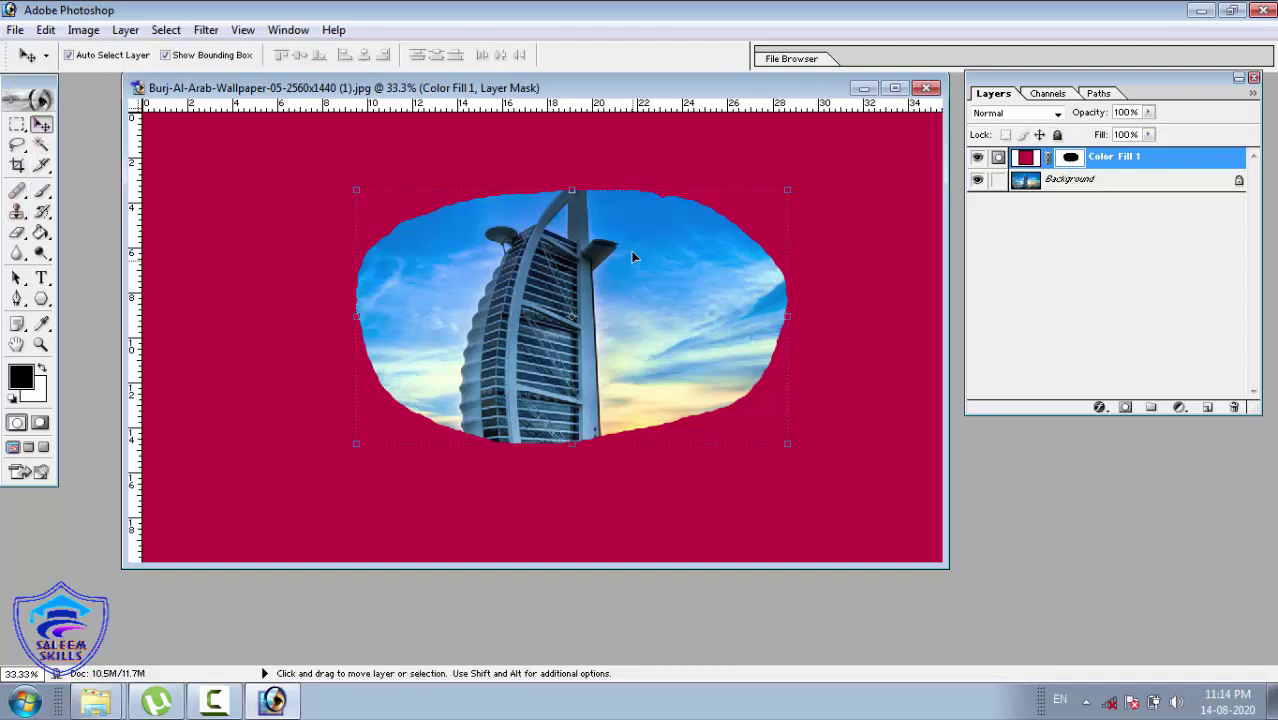
{"action": "left_click_drag", "start_coordinate": [628, 243], "coordinate": [404, 245]}
{"action": "left_click_drag", "start_coordinate": [368, 137], "coordinate": [632, 326]}
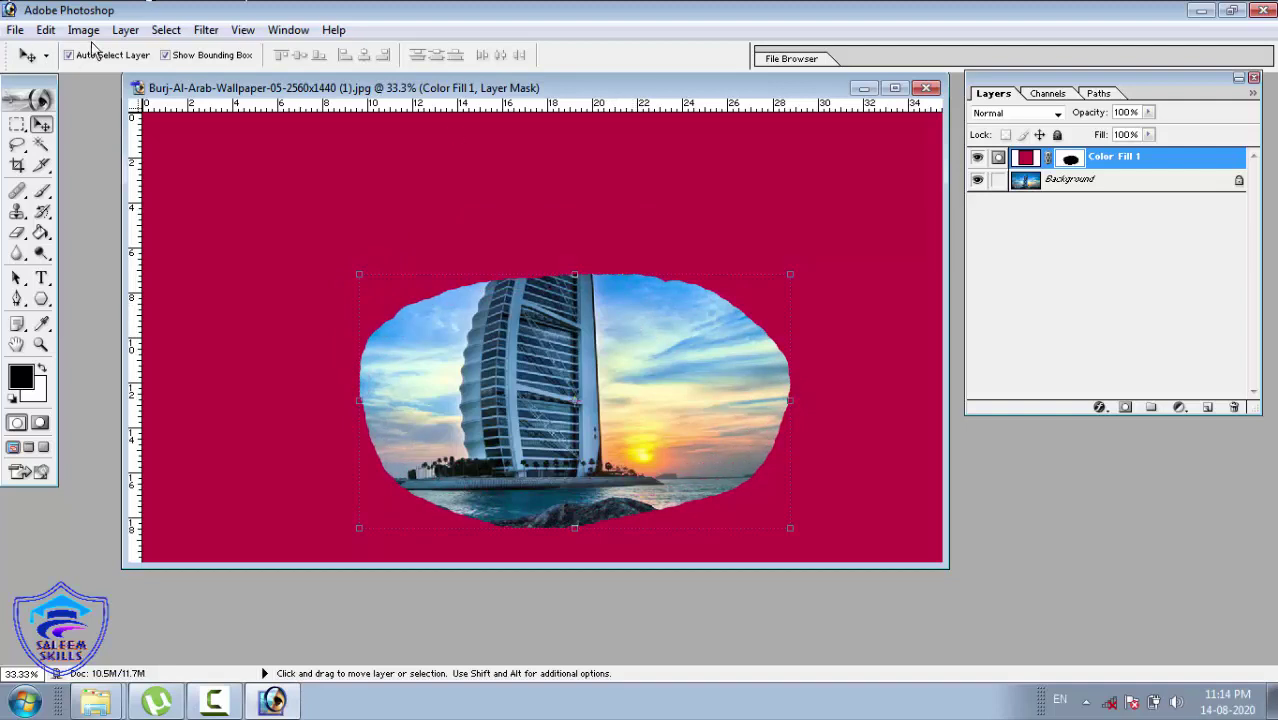
Add a green-to-transparent linear gradient fill layer at 90° and 100% scale, and hide the Color Fill 1 layer.
{"action": "left_click", "coordinate": [125, 30]}
{"action": "mouse_move", "coordinate": [165, 176]}
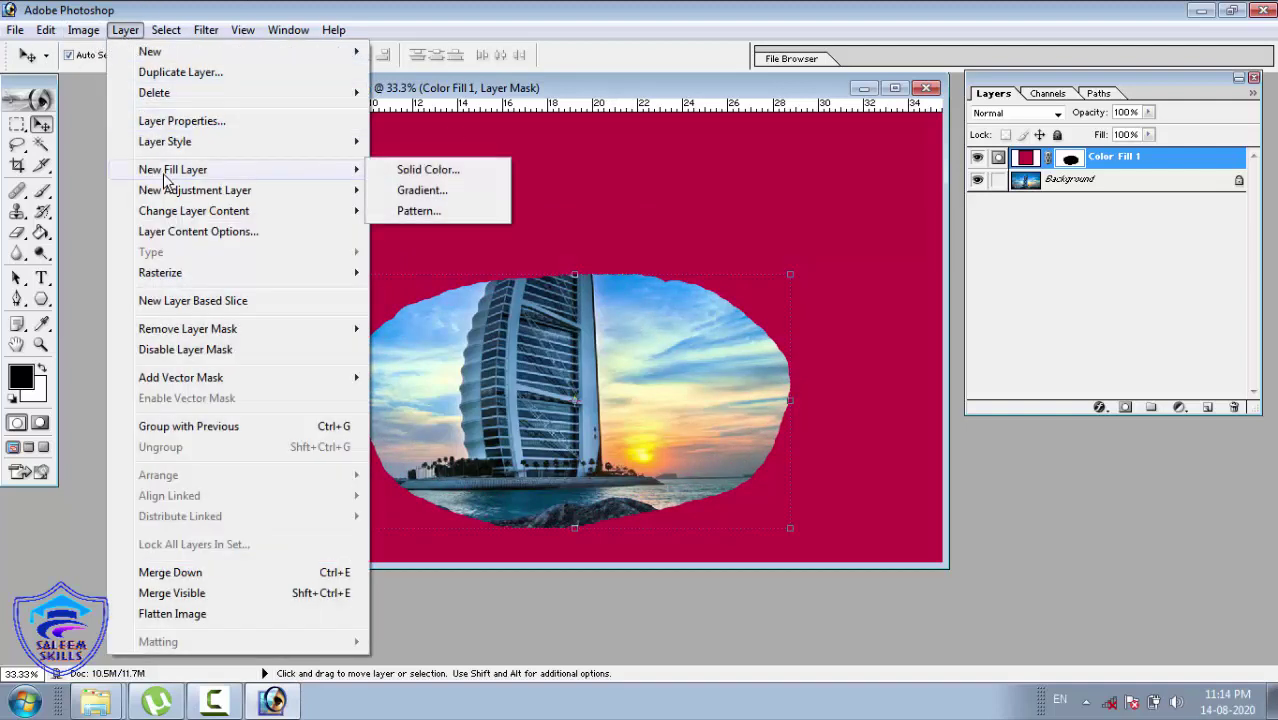
{"action": "left_click", "coordinate": [442, 191]}
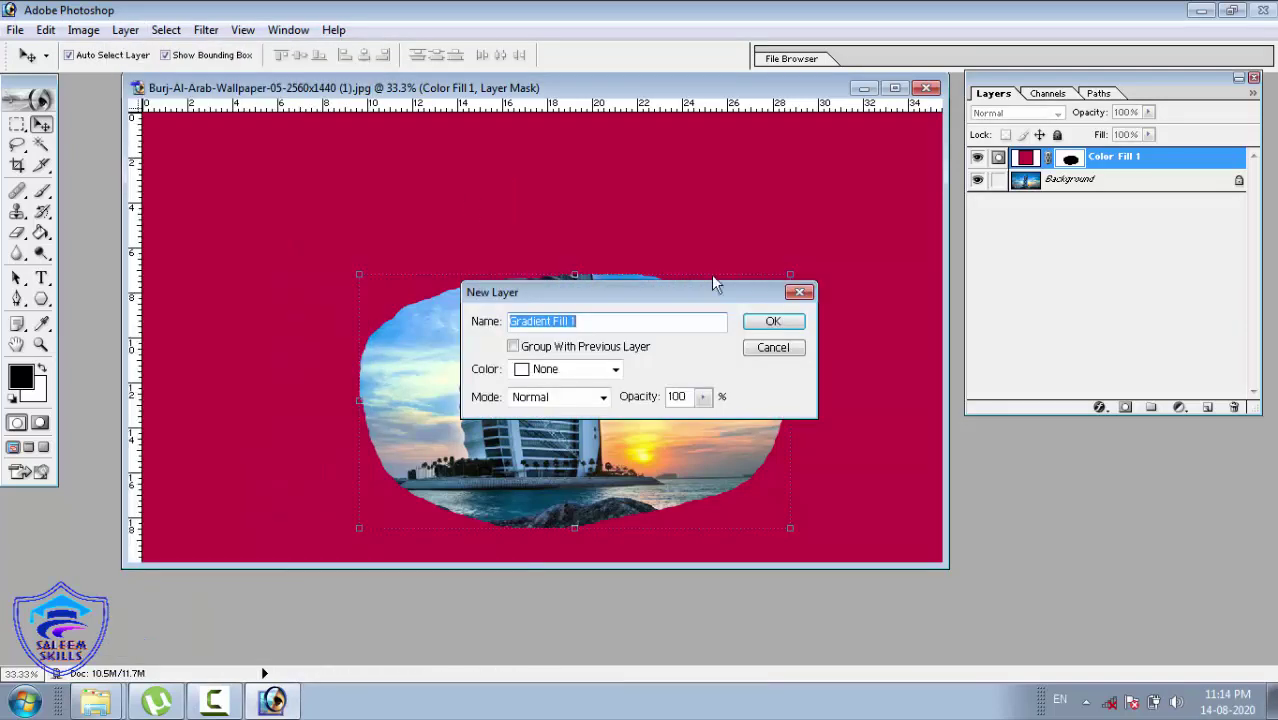
{"action": "left_click", "coordinate": [770, 326]}
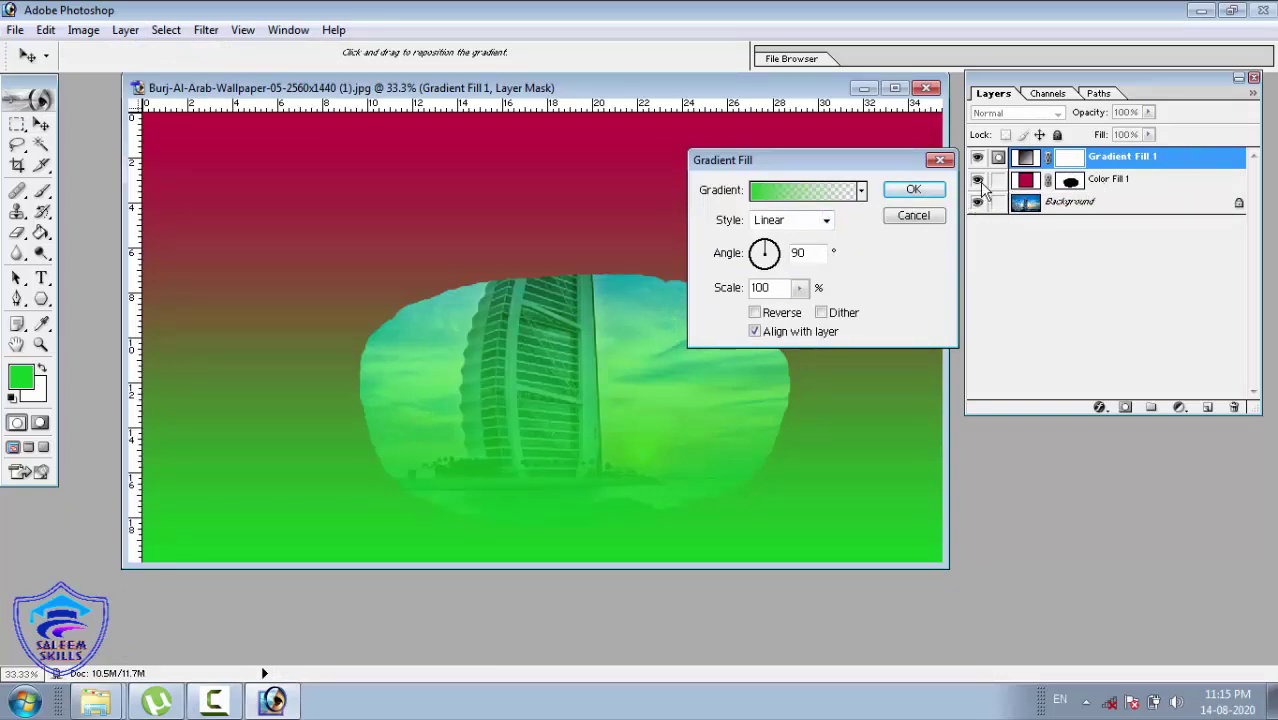
{"action": "left_click", "coordinate": [913, 190]}
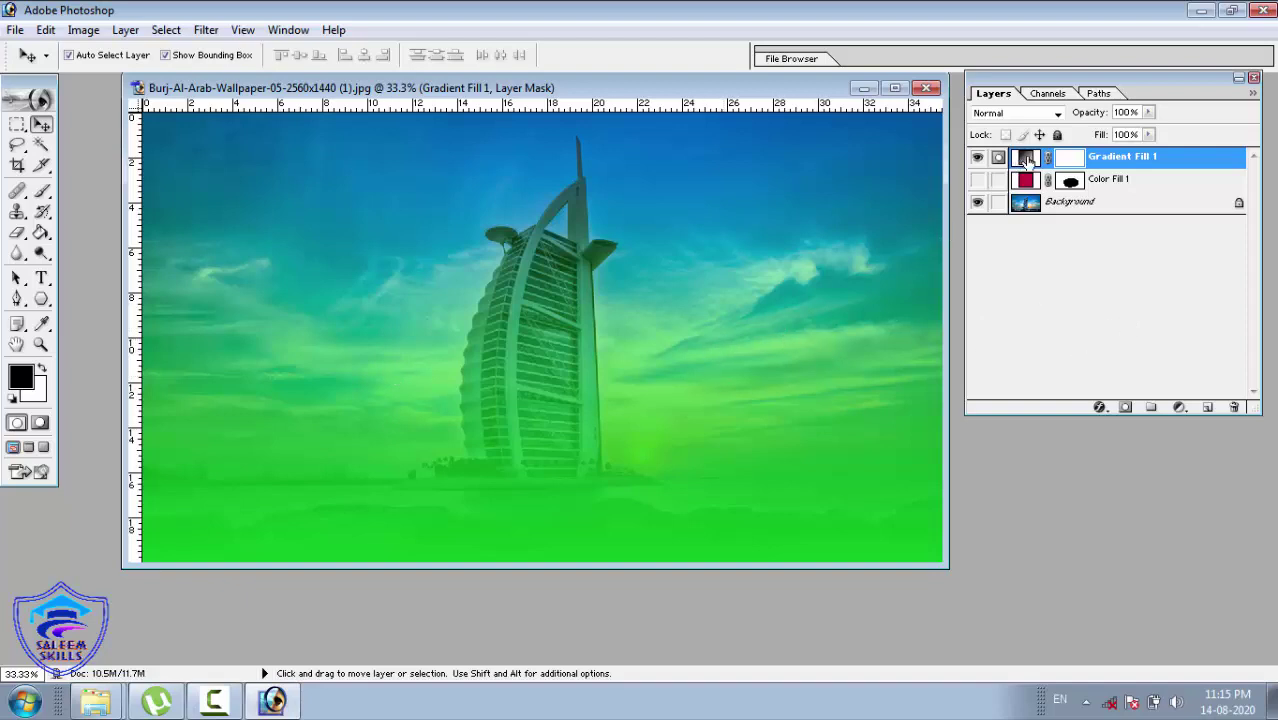
Change the gradient fill layer's gradient to the orange-yellow-orange preset.
{"action": "double_click", "coordinate": [1027, 160]}
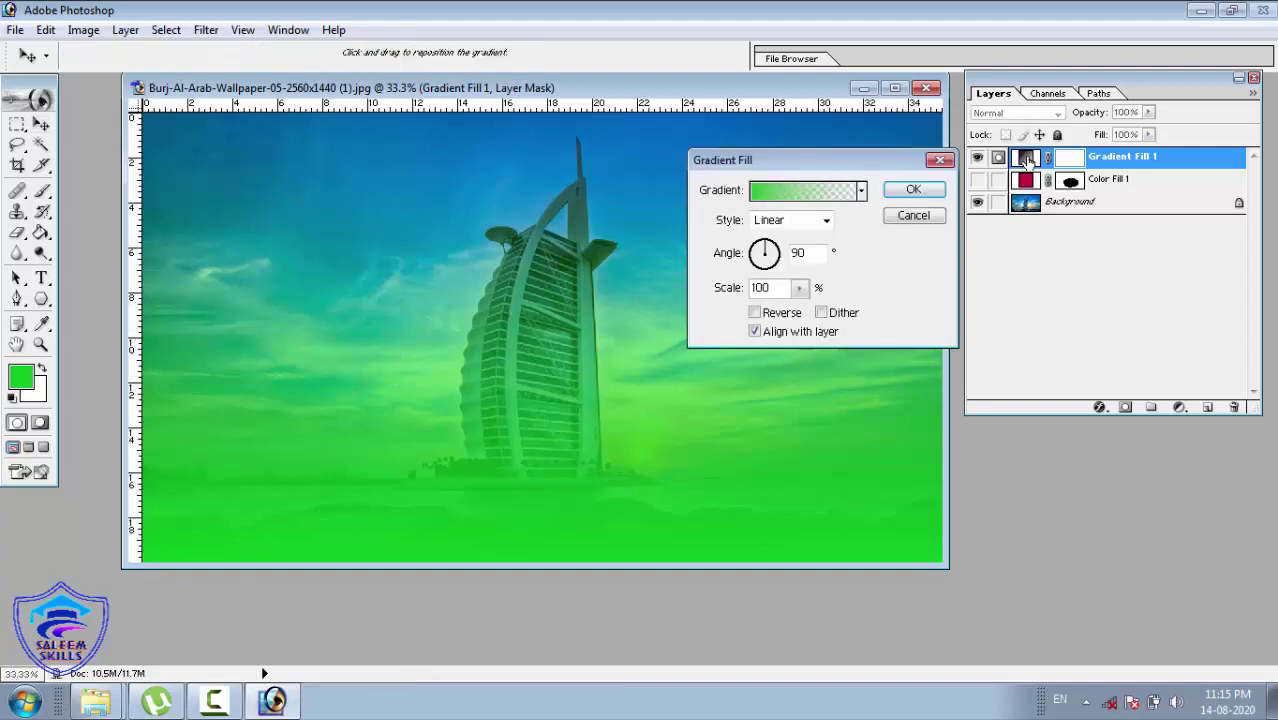
{"action": "left_click", "coordinate": [861, 191]}
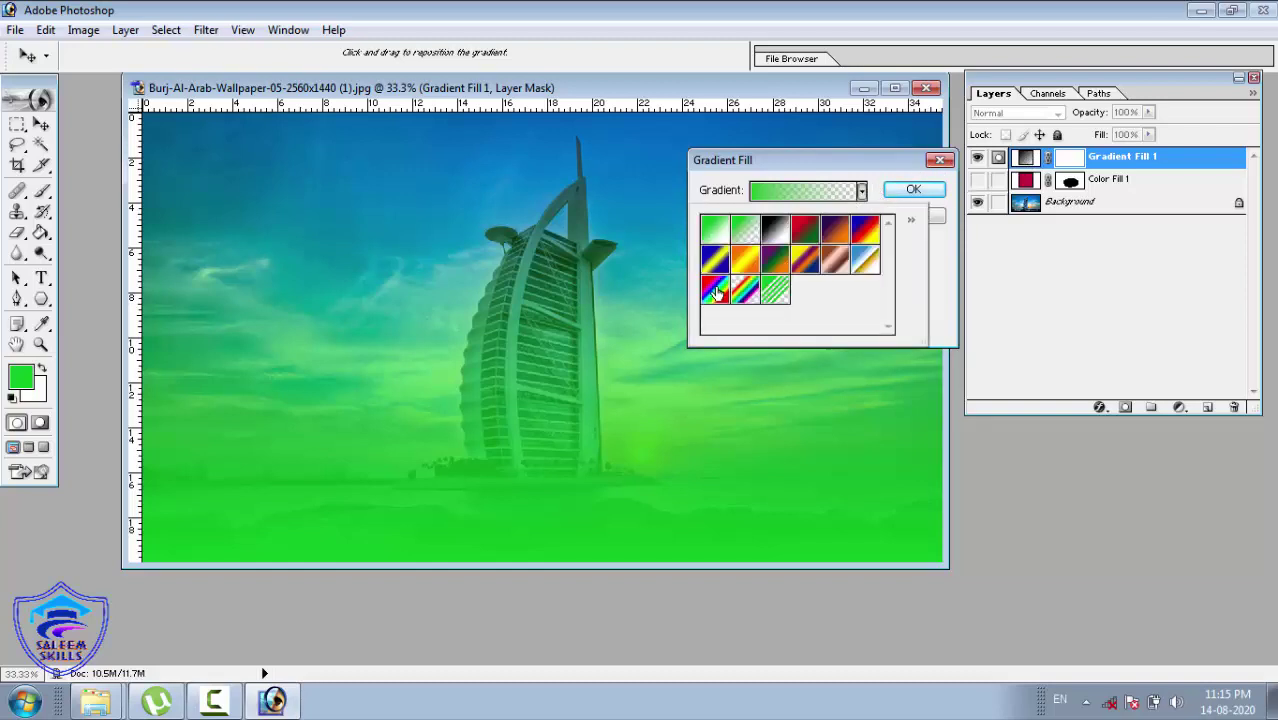
{"action": "left_click", "coordinate": [743, 260]}
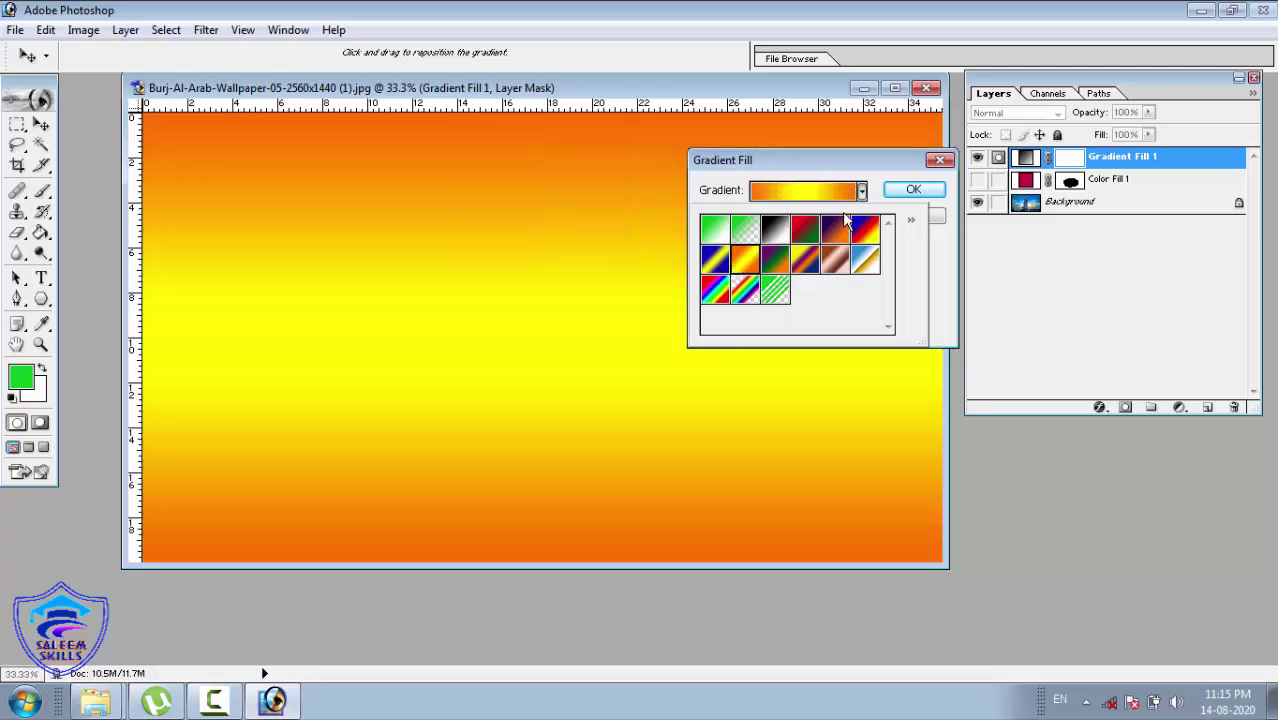
{"action": "left_click", "coordinate": [905, 190]}
{"action": "left_click", "coordinate": [913, 190]}
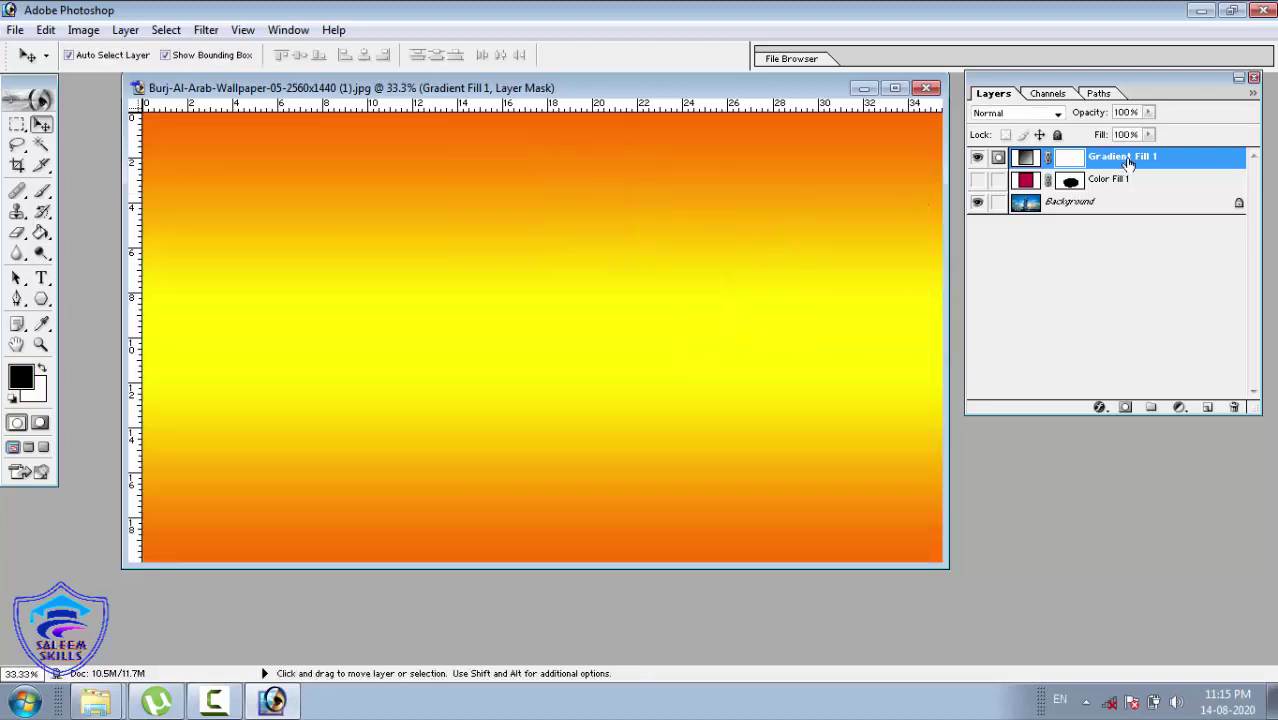
Paint a large rounded area in black on the gradient fill layer's mask with the 180 px brush over the tower, undoing the stray dab.
{"action": "left_click", "coordinate": [41, 191]}
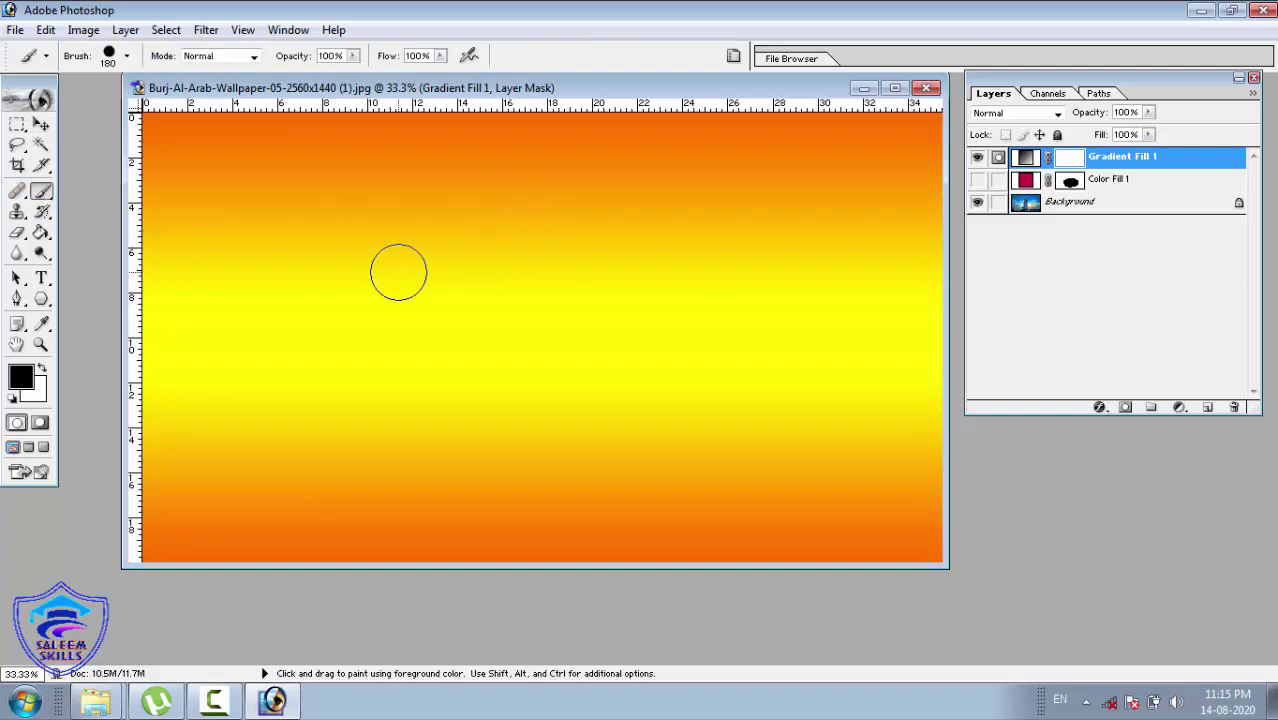
{"action": "mouse_move", "coordinate": [397, 270]}
{"action": "left_mouse_down"}
{"action": "mouse_move", "coordinate": [441, 244]}
{"action": "mouse_move", "coordinate": [627, 184]}
{"action": "mouse_move", "coordinate": [828, 230]}
{"action": "mouse_move", "coordinate": [751, 360]}
{"action": "mouse_move", "coordinate": [526, 416]}
{"action": "mouse_move", "coordinate": [362, 382]}
{"action": "mouse_move", "coordinate": [364, 325]}
{"action": "mouse_move", "coordinate": [716, 206]}
{"action": "mouse_move", "coordinate": [776, 218]}
{"action": "mouse_move", "coordinate": [758, 281]}
{"action": "mouse_move", "coordinate": [499, 364]}
{"action": "mouse_move", "coordinate": [336, 398]}
{"action": "mouse_move", "coordinate": [547, 285]}
{"action": "mouse_move", "coordinate": [721, 228]}
{"action": "mouse_move", "coordinate": [736, 240]}
{"action": "mouse_move", "coordinate": [504, 340]}
{"action": "mouse_move", "coordinate": [502, 365]}
{"action": "mouse_move", "coordinate": [601, 361]}
{"action": "mouse_move", "coordinate": [778, 281]}
{"action": "mouse_move", "coordinate": [794, 287]}
{"action": "mouse_move", "coordinate": [690, 342]}
{"action": "left_mouse_up"}
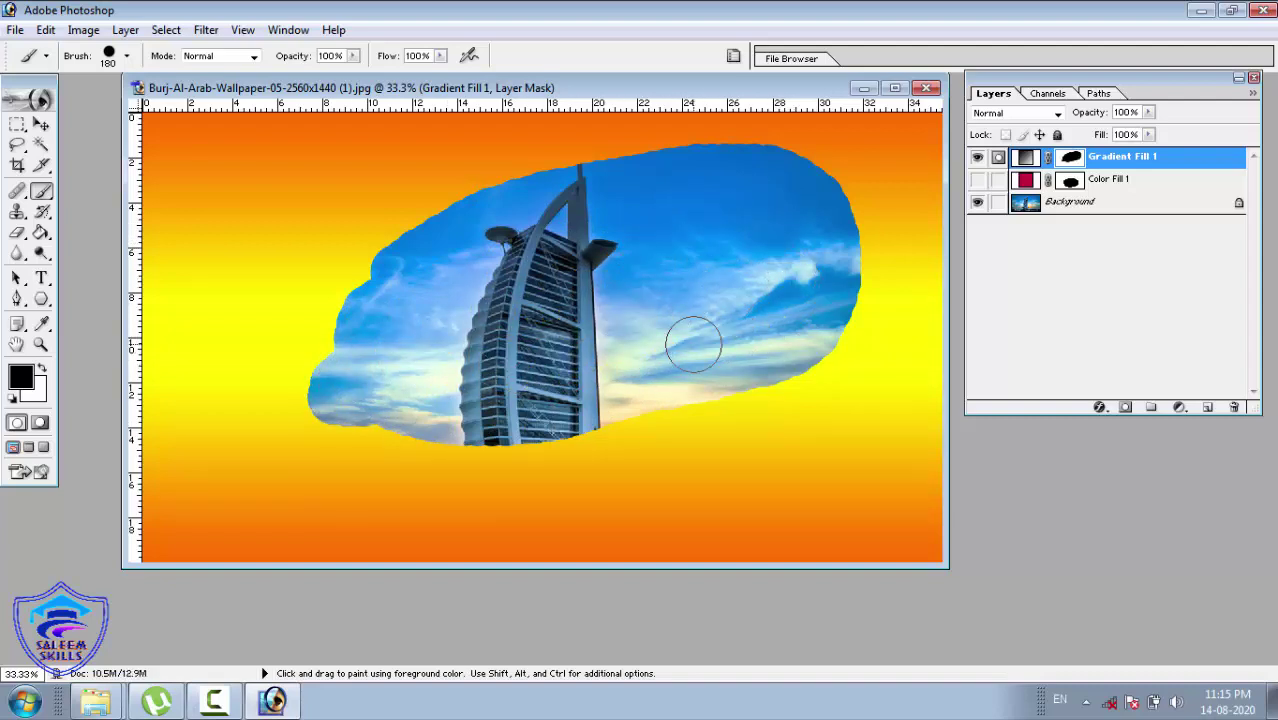
{"action": "left_click", "coordinate": [757, 507]}
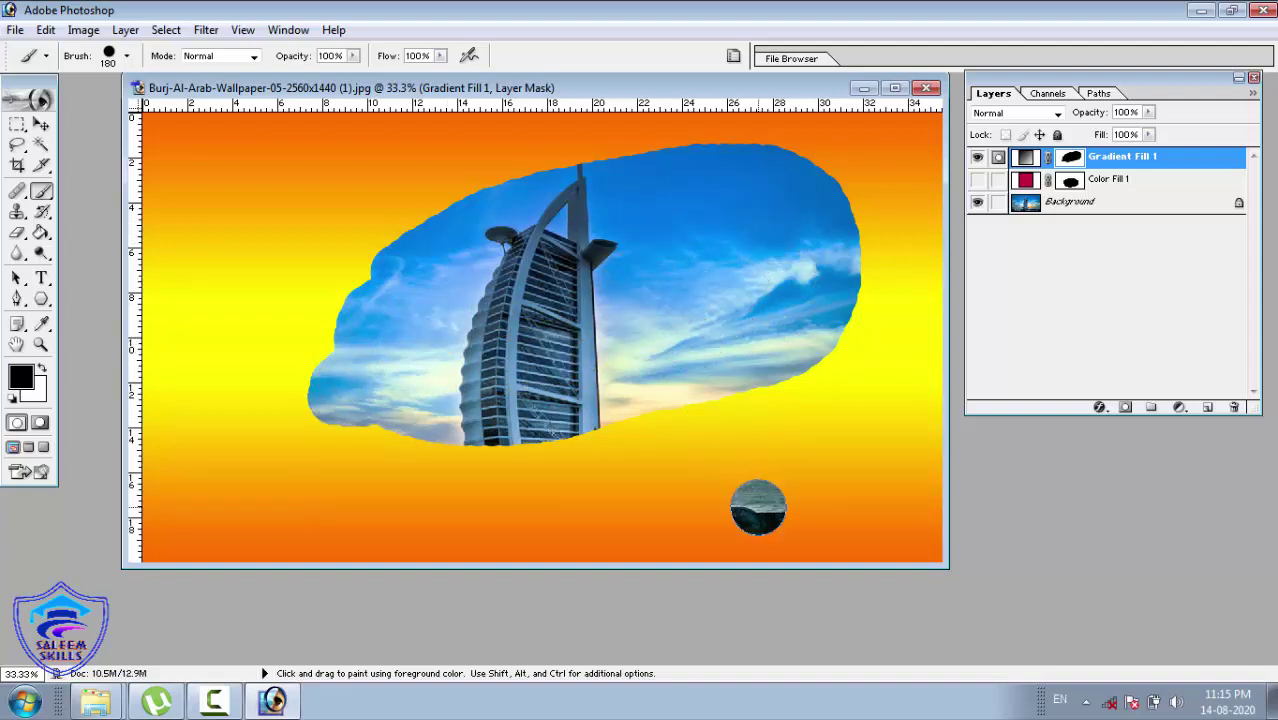
{"action": "key", "text": "ctrl+z"}
Move the gradient mask's opening down over the tower's base, and undo both the move and the mask painting.
{"action": "left_click", "coordinate": [40, 124]}
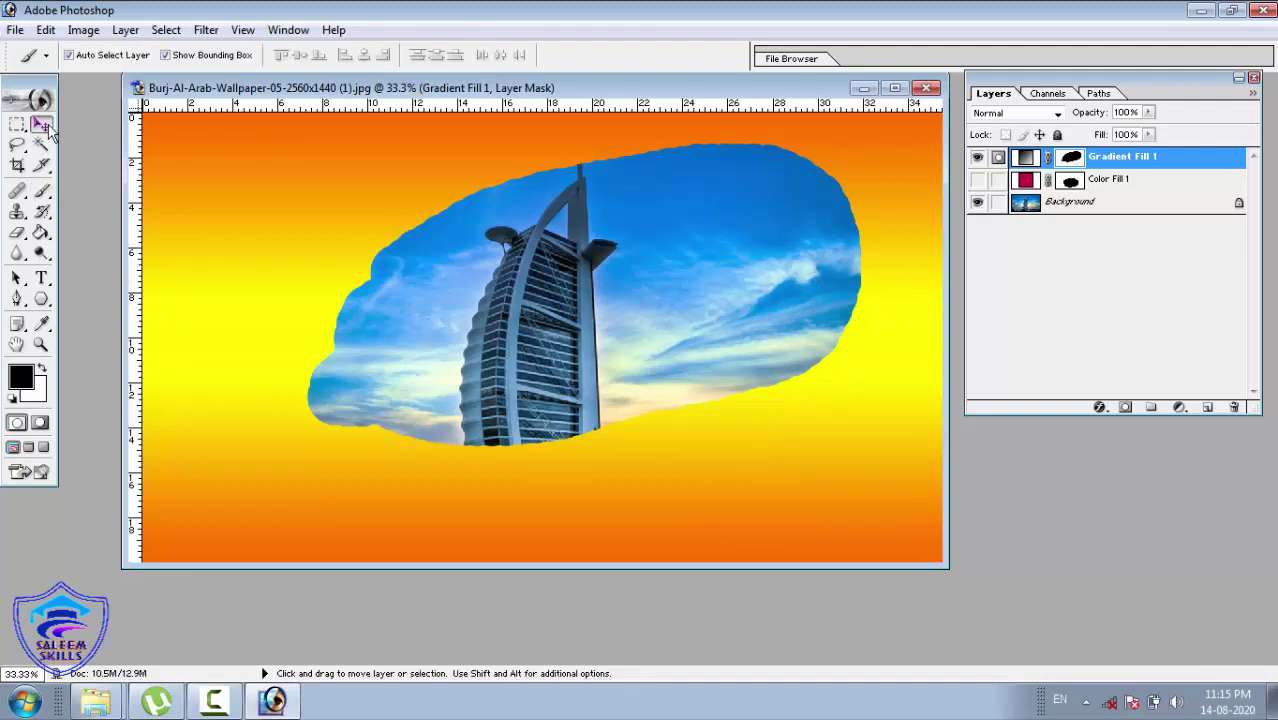
{"action": "mouse_move", "coordinate": [414, 282]}
{"action": "left_mouse_down"}
{"action": "mouse_move", "coordinate": [266, 389]}
{"action": "mouse_move", "coordinate": [451, 251]}
{"action": "mouse_move", "coordinate": [339, 348]}
{"action": "left_mouse_up"}
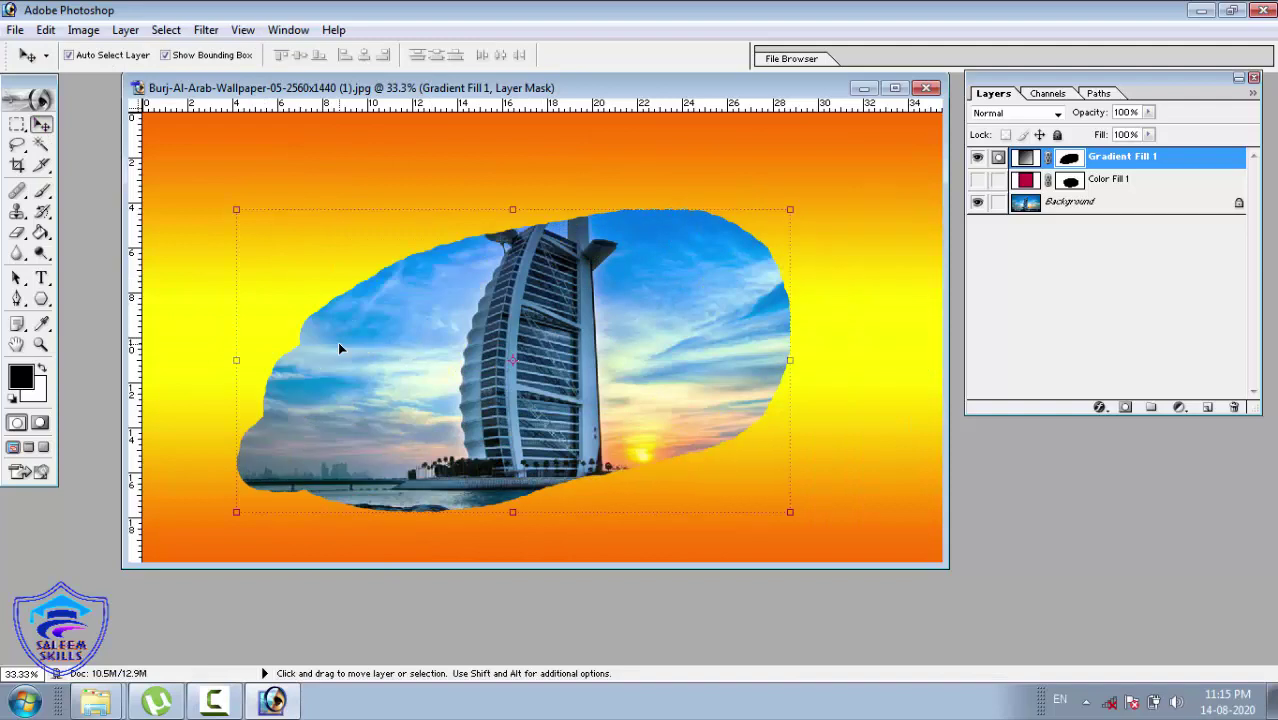
{"action": "key", "text": "ctrl+z"}
{"action": "key", "text": "ctrl+alt+z"}
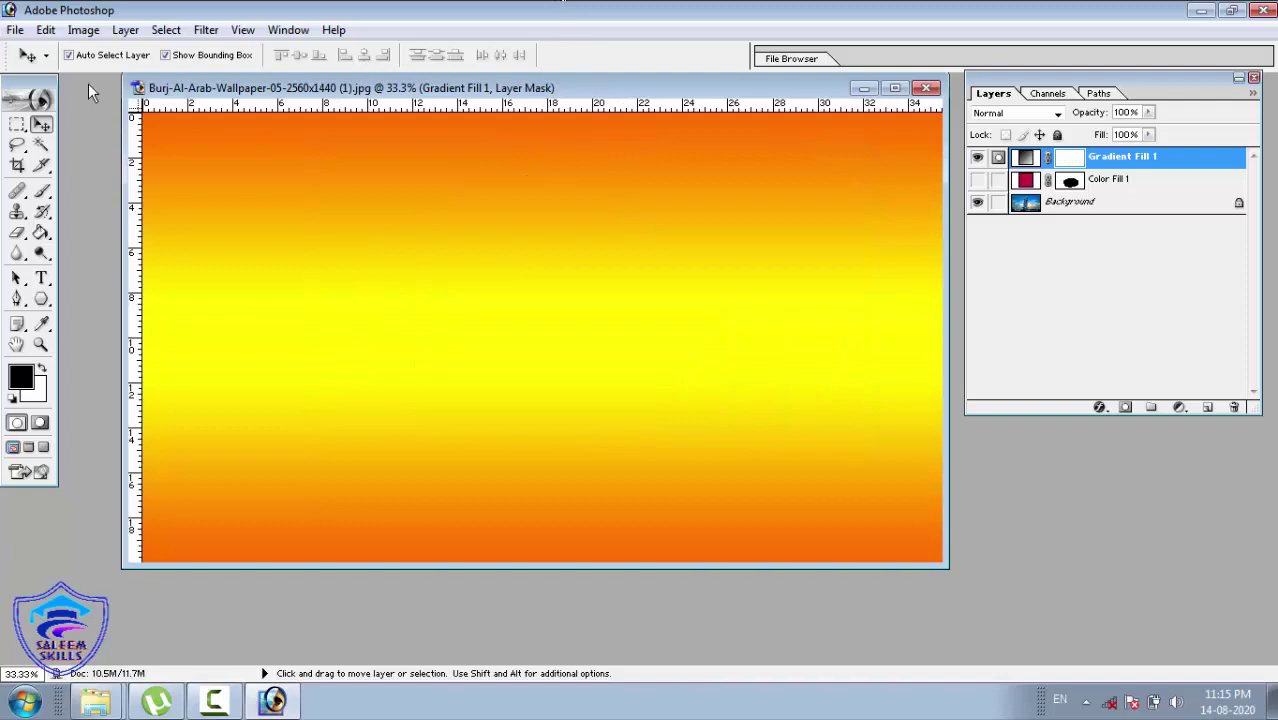
Activate the Brush tool and reduce its opacity to 19%, leaving flow at 100%.
{"action": "left_click", "coordinate": [41, 191]}
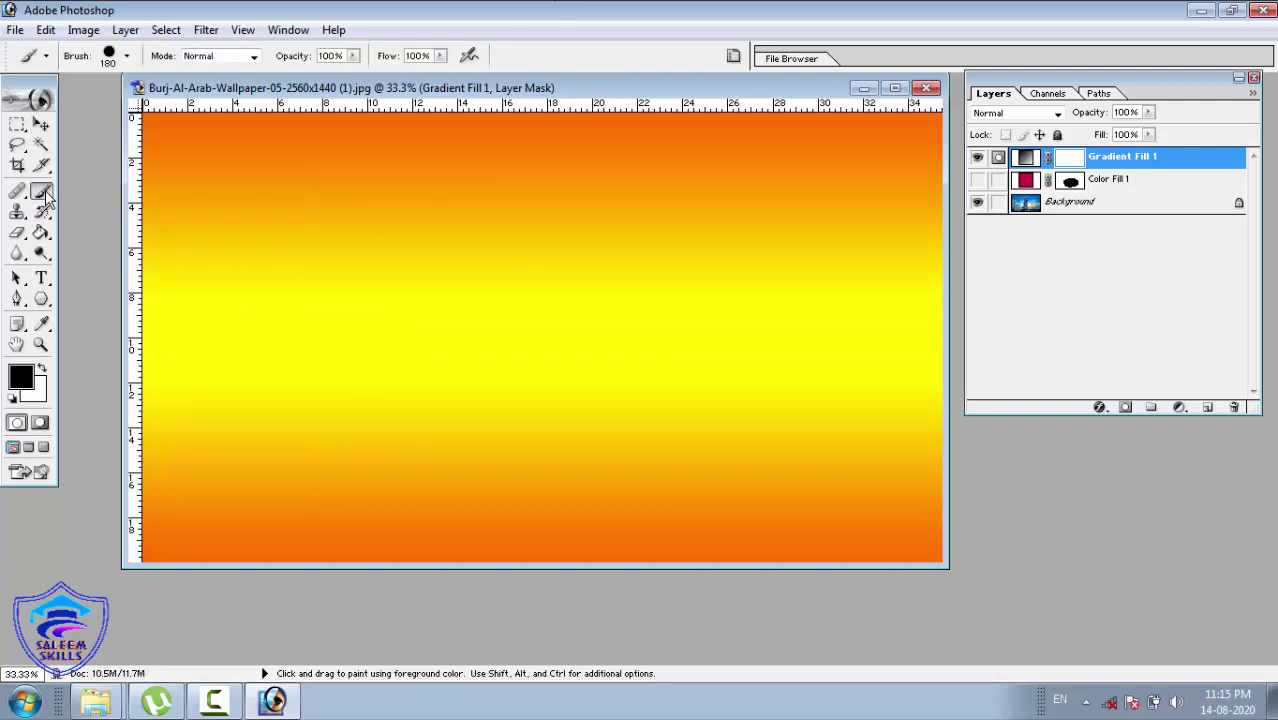
{"action": "left_click", "coordinate": [440, 56]}
{"action": "left_click_drag", "start_coordinate": [440, 76], "coordinate": [344, 78]}
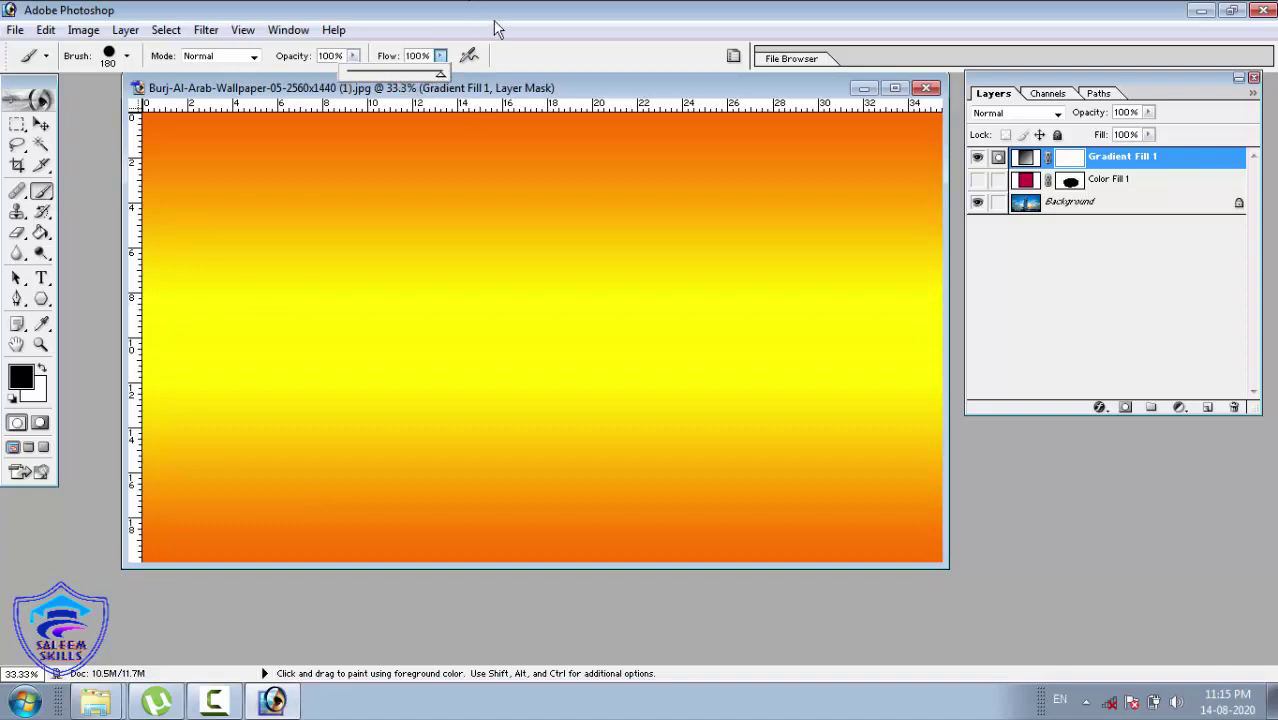
{"action": "left_click", "coordinate": [466, 23]}
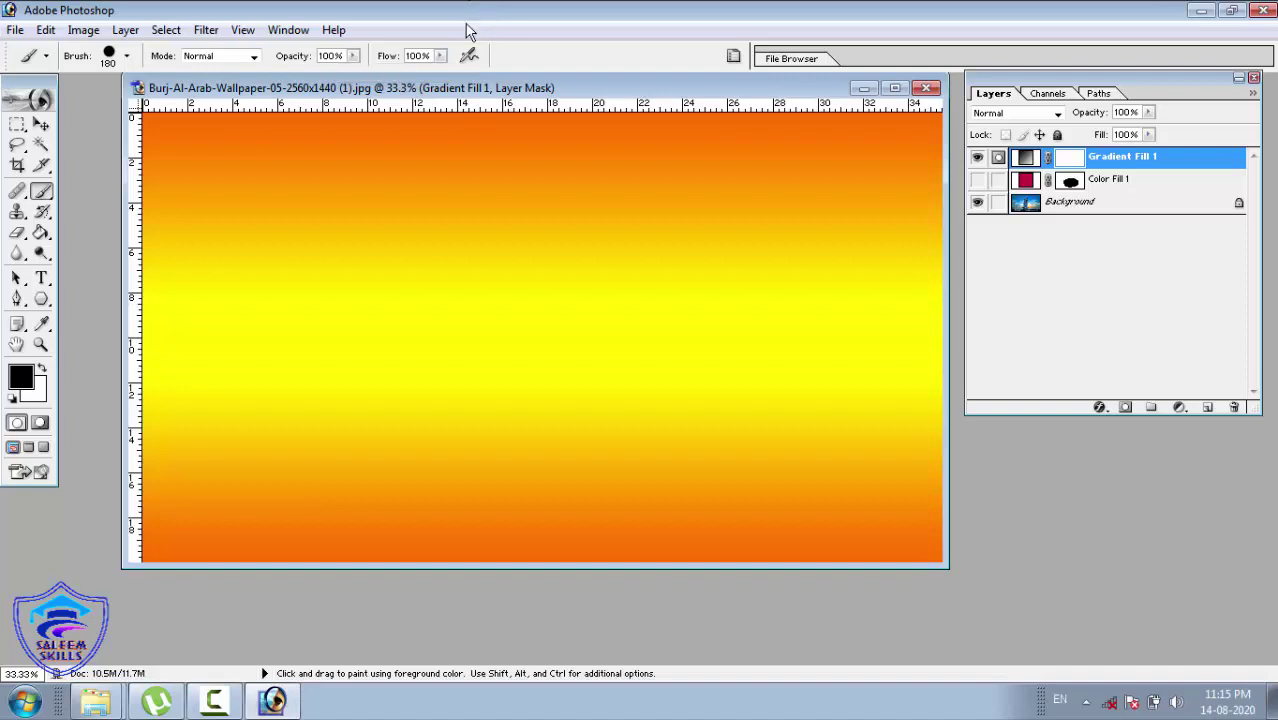
{"action": "left_click", "coordinate": [354, 57]}
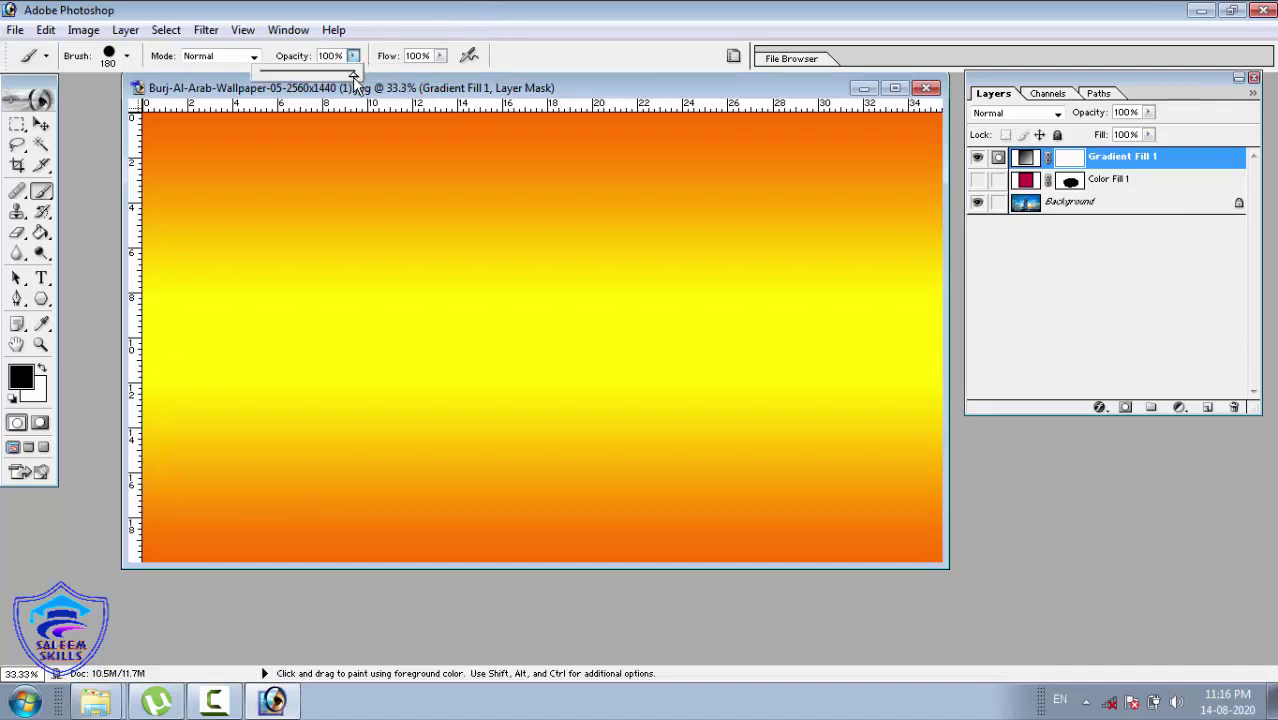
{"action": "left_click_drag", "start_coordinate": [352, 76], "coordinate": [277, 110]}
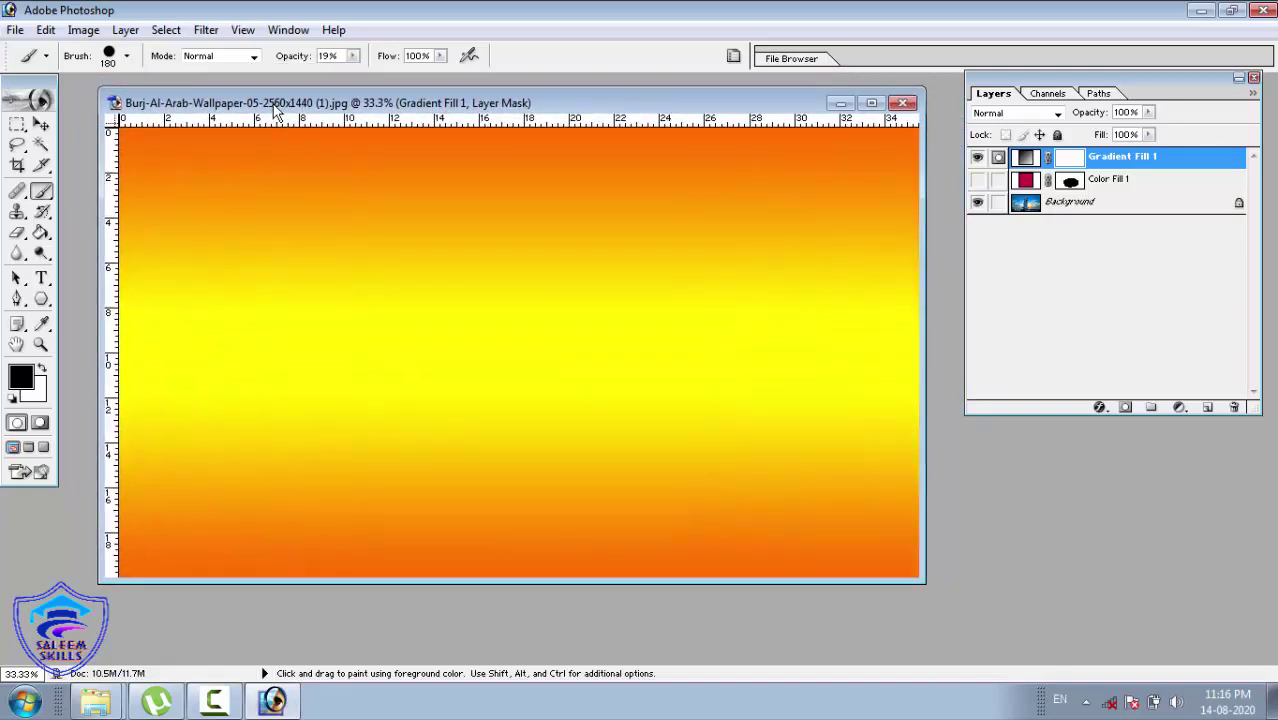
Paint a semi-transparent area over the upper tower on the gradient fill layer's mask with the brush at 67% opacity.
{"action": "left_click", "coordinate": [353, 56]}
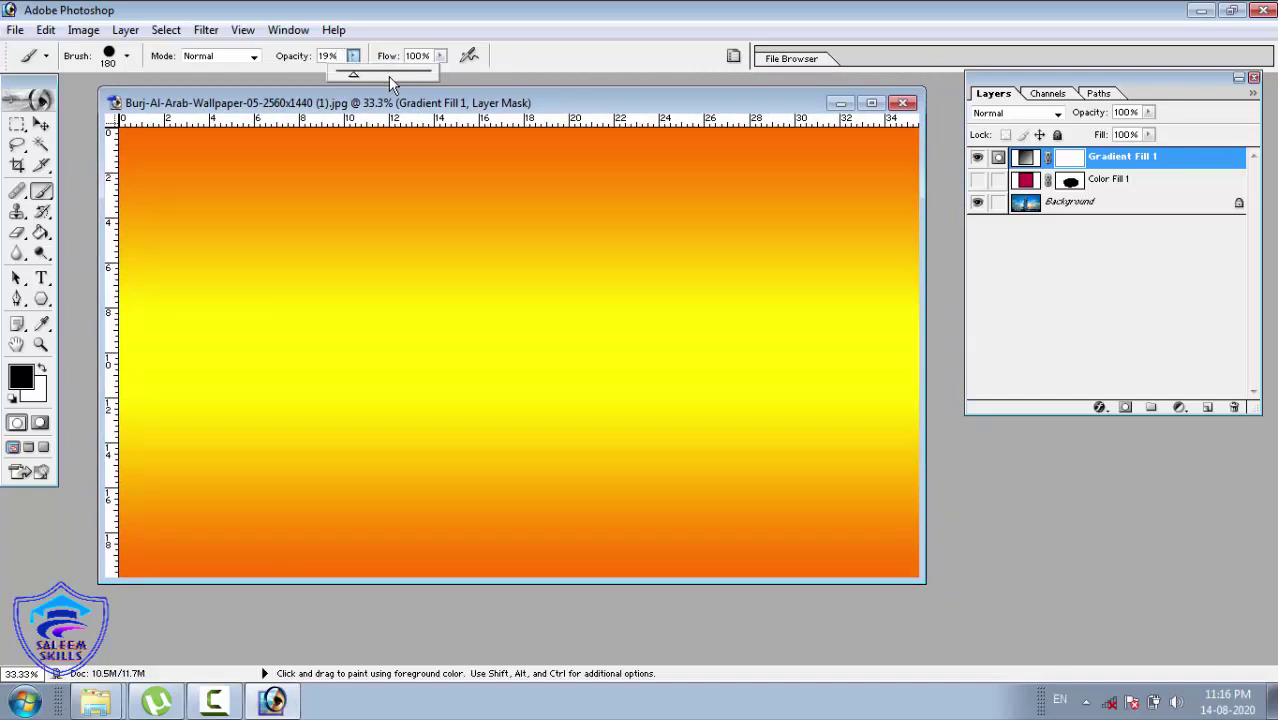
{"action": "left_click", "coordinate": [388, 76]}
{"action": "left_click", "coordinate": [49, 196]}
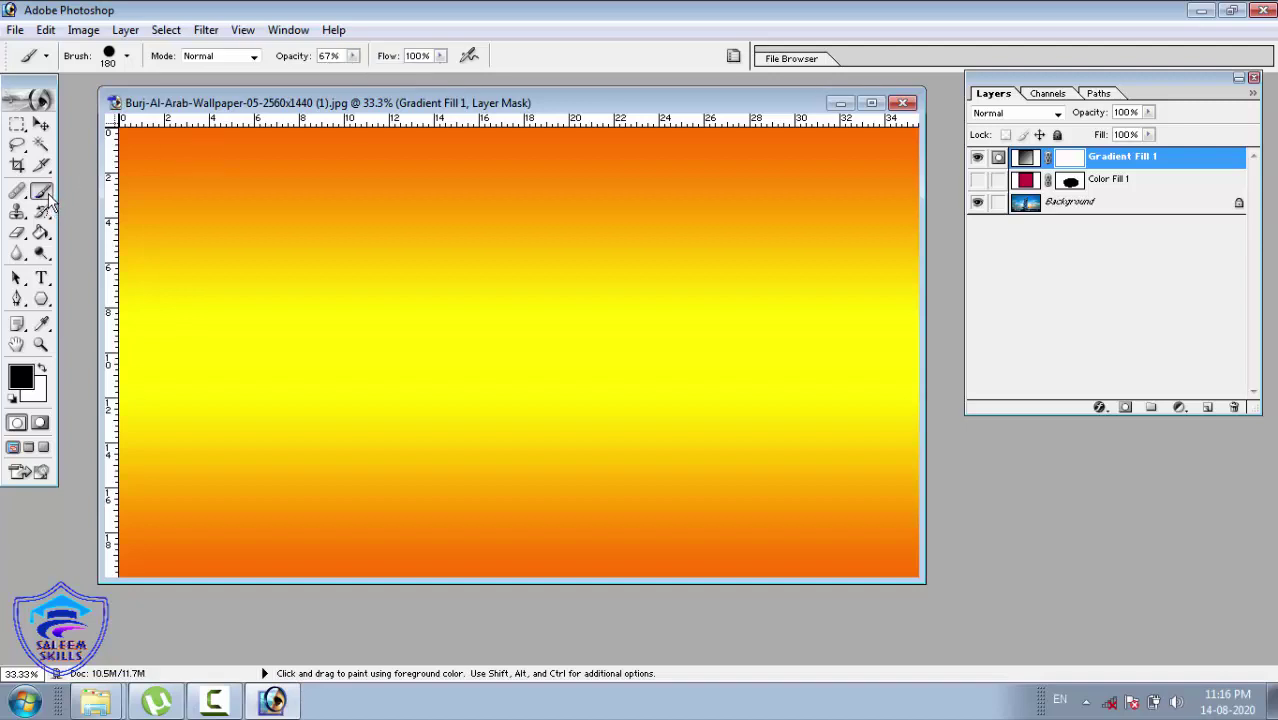
{"action": "mouse_move", "coordinate": [306, 277]}
{"action": "left_mouse_down"}
{"action": "mouse_move", "coordinate": [471, 214]}
{"action": "mouse_move", "coordinate": [673, 294]}
{"action": "mouse_move", "coordinate": [360, 356]}
{"action": "mouse_move", "coordinate": [394, 288]}
{"action": "mouse_move", "coordinate": [628, 264]}
{"action": "mouse_move", "coordinate": [379, 314]}
{"action": "mouse_move", "coordinate": [481, 222]}
{"action": "left_mouse_up"}
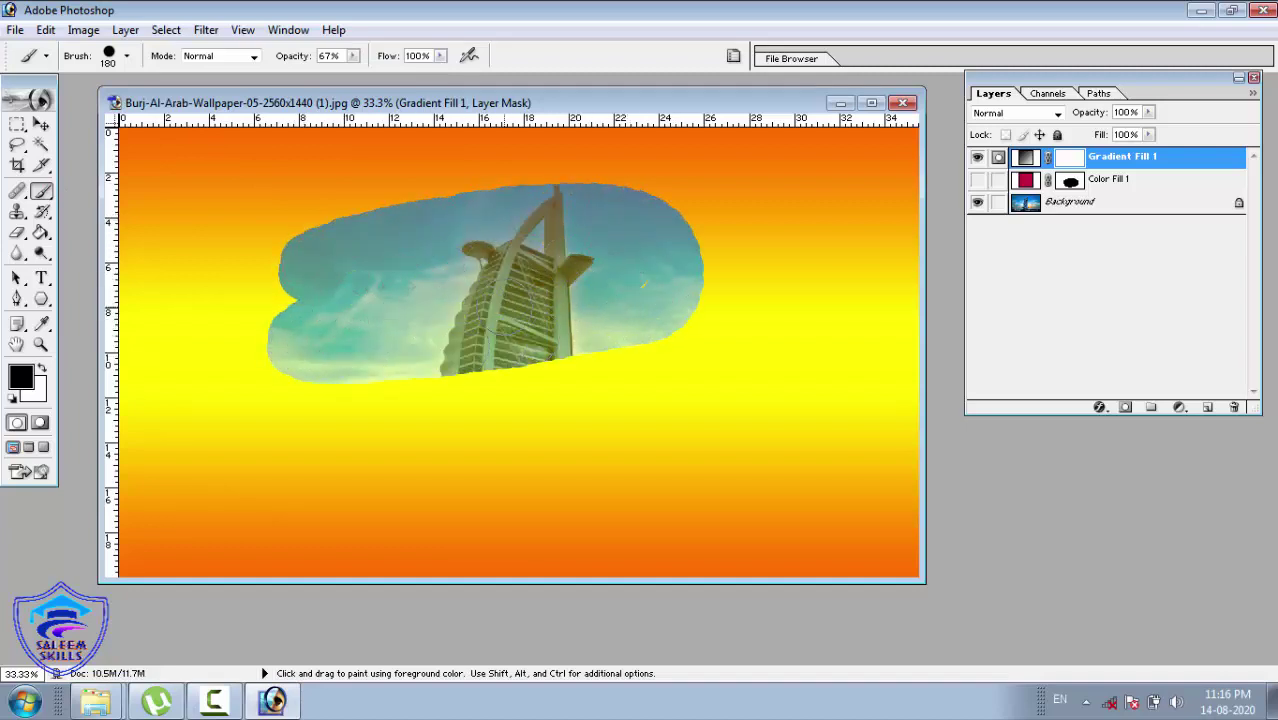
{"action": "mouse_move", "coordinate": [414, 300]}
{"action": "left_mouse_down"}
{"action": "mouse_move", "coordinate": [459, 364]}
{"action": "mouse_move", "coordinate": [371, 381]}
{"action": "mouse_move", "coordinate": [628, 366]}
{"action": "mouse_move", "coordinate": [713, 306]}
{"action": "mouse_move", "coordinate": [712, 261]}
{"action": "mouse_move", "coordinate": [661, 200]}
{"action": "mouse_move", "coordinate": [386, 254]}
{"action": "left_mouse_up"}
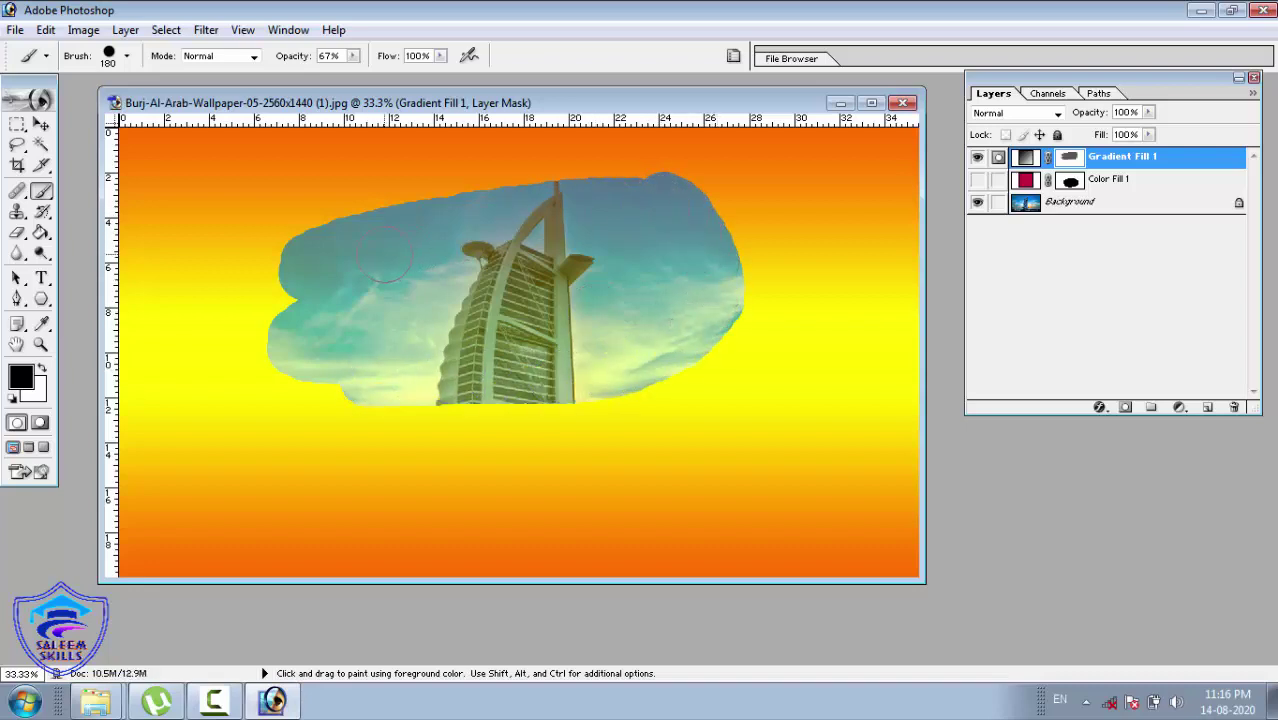
Paint over the tower's base, sunset and rocks on the gradient mask at 100% brush opacity, and undo all the mask strokes.
{"action": "left_click", "coordinate": [352, 56]}
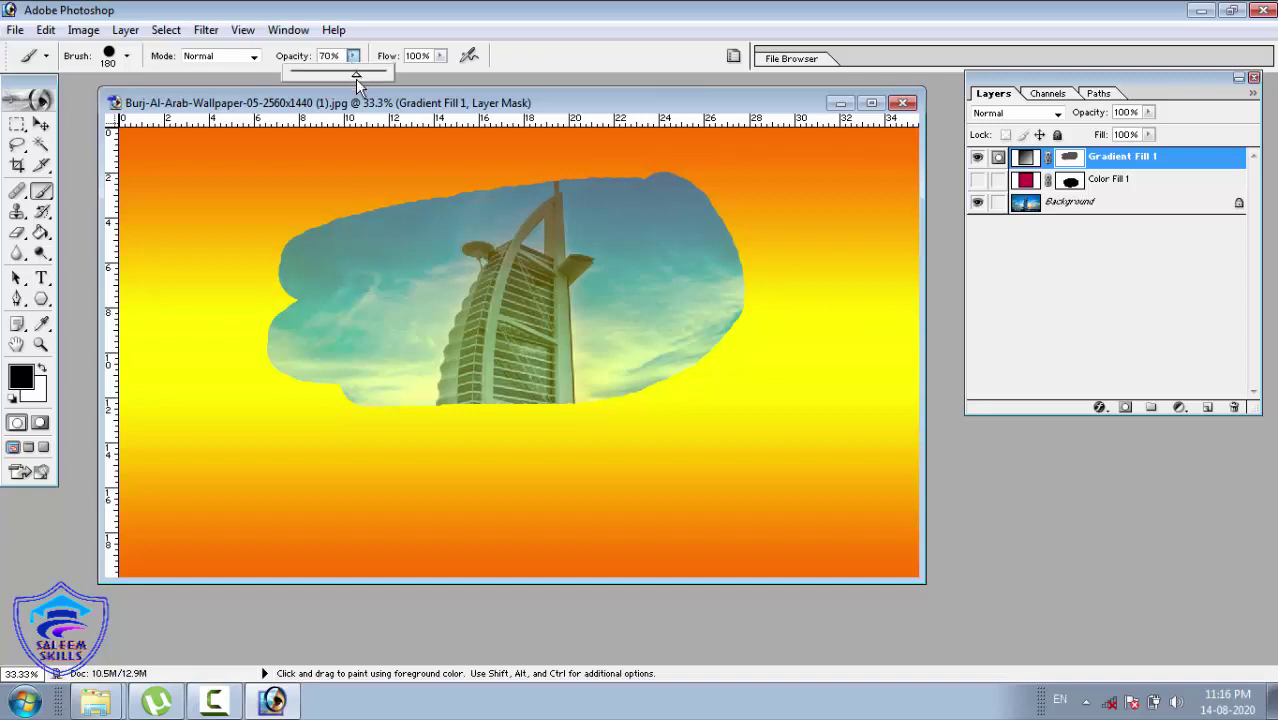
{"action": "left_click_drag", "start_coordinate": [357, 80], "coordinate": [445, 100]}
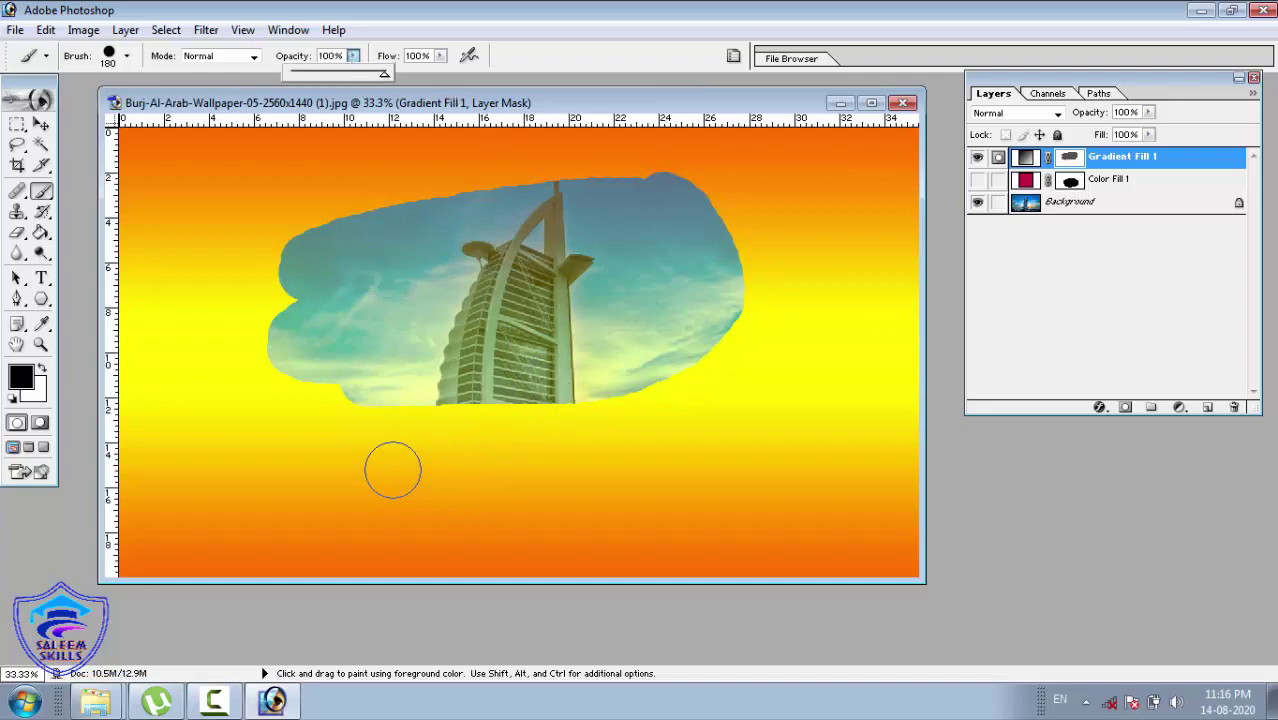
{"action": "mouse_move", "coordinate": [392, 470]}
{"action": "left_mouse_down"}
{"action": "mouse_move", "coordinate": [785, 472]}
{"action": "mouse_move", "coordinate": [584, 523]}
{"action": "mouse_move", "coordinate": [390, 547]}
{"action": "mouse_move", "coordinate": [346, 529]}
{"action": "mouse_move", "coordinate": [521, 513]}
{"action": "mouse_move", "coordinate": [683, 471]}
{"action": "mouse_move", "coordinate": [355, 484]}
{"action": "mouse_move", "coordinate": [377, 460]}
{"action": "mouse_move", "coordinate": [750, 399]}
{"action": "mouse_move", "coordinate": [637, 465]}
{"action": "mouse_move", "coordinate": [424, 510]}
{"action": "mouse_move", "coordinate": [300, 513]}
{"action": "mouse_move", "coordinate": [275, 538]}
{"action": "mouse_move", "coordinate": [891, 487]}
{"action": "mouse_move", "coordinate": [906, 466]}
{"action": "mouse_move", "coordinate": [870, 478]}
{"action": "left_mouse_up"}
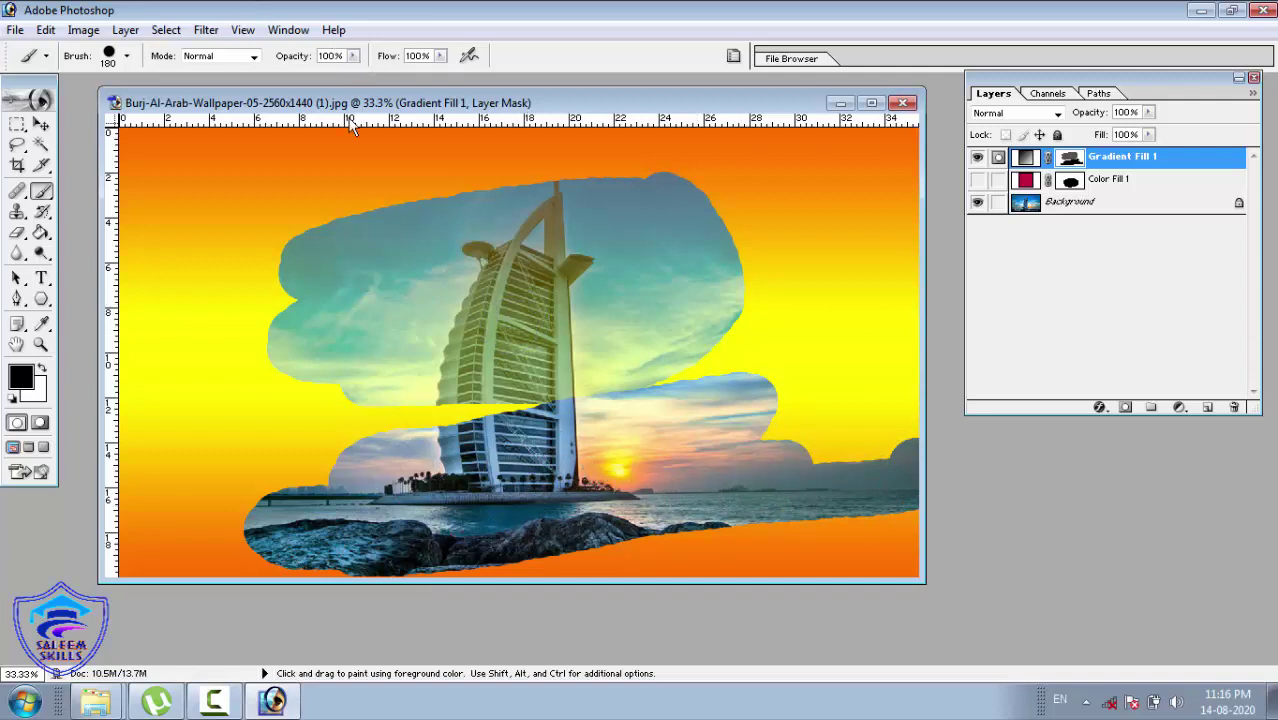
{"action": "key", "text": "ctrl+alt+z"}
{"action": "key", "text": "ctrl+alt+z"}
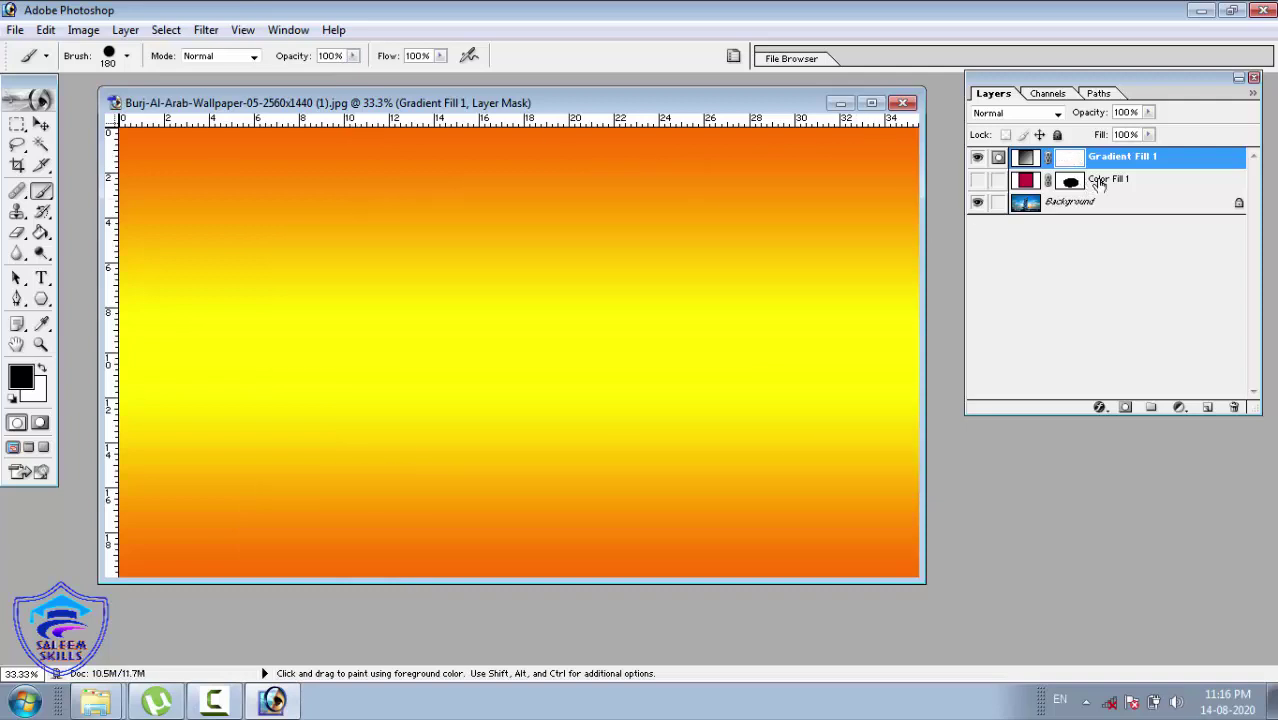
Lower the gradient fill layer's opacity to 53% so the photo shows through the orange and yellow tint.
{"action": "left_click", "coordinate": [1149, 113]}
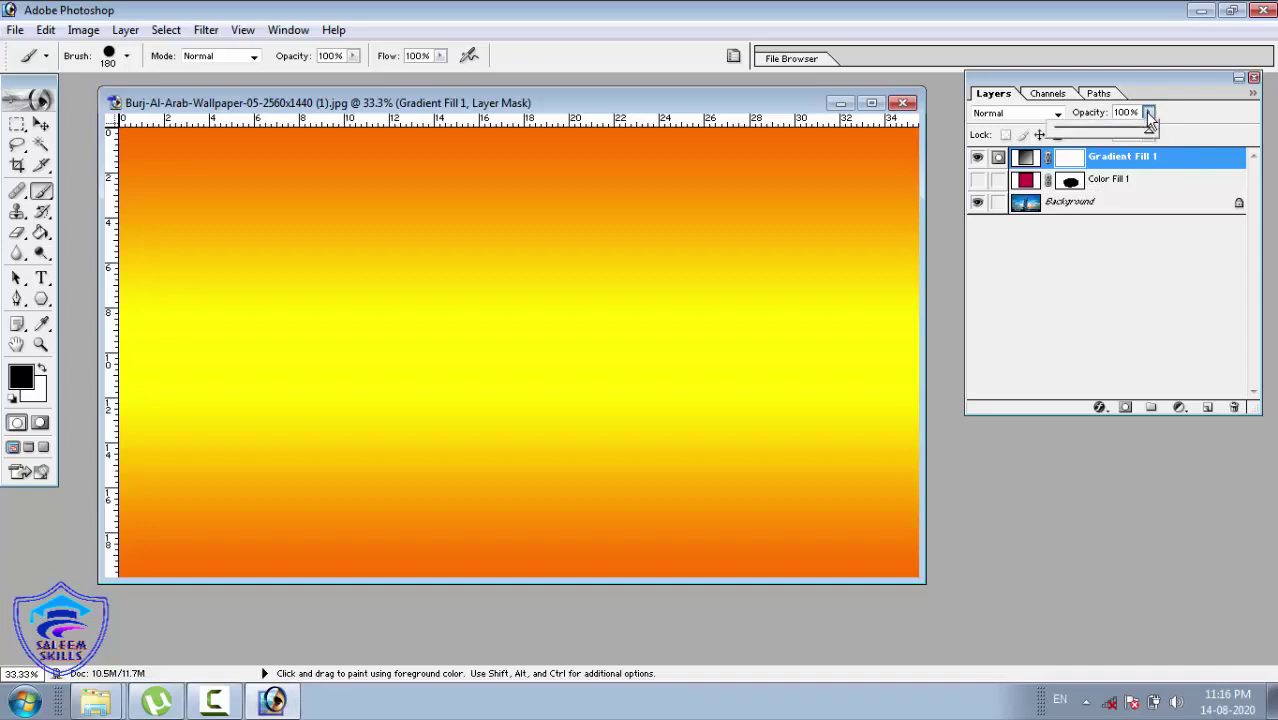
{"action": "left_click_drag", "start_coordinate": [1149, 135], "coordinate": [1180, 140]}
{"action": "left_click", "coordinate": [1194, 103]}
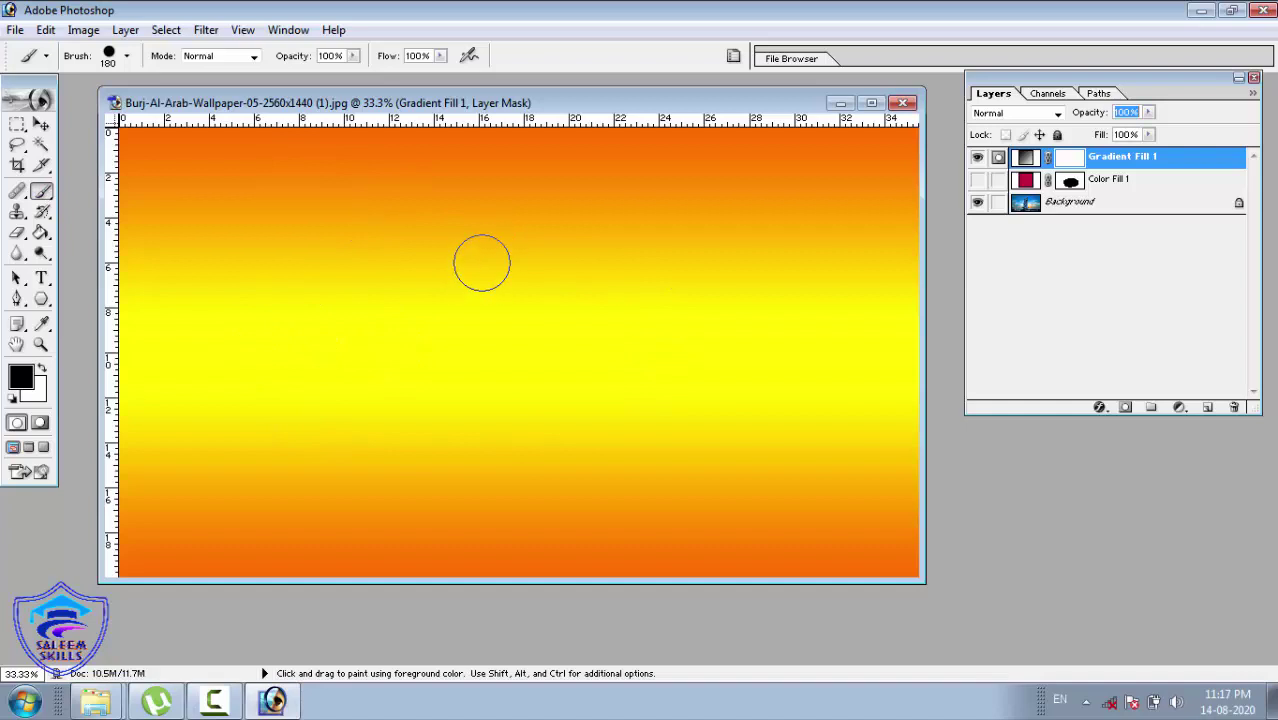
{"action": "left_click", "coordinate": [1150, 114]}
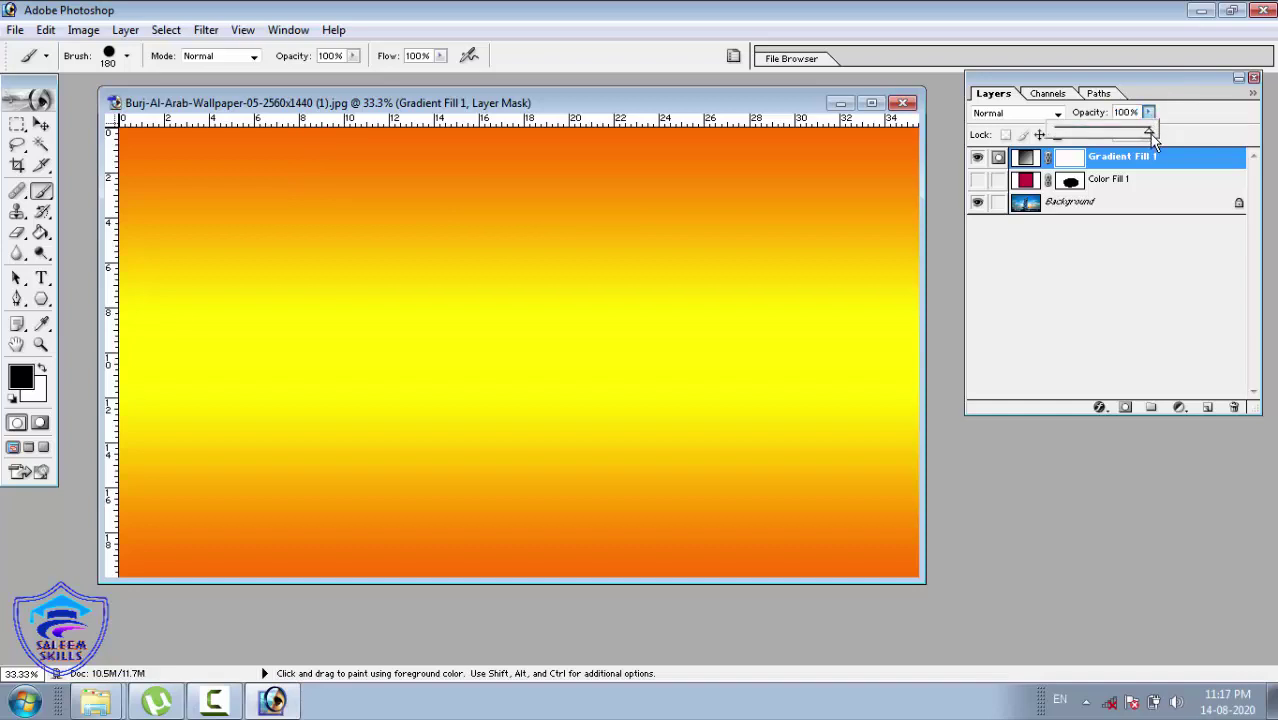
{"action": "left_click_drag", "start_coordinate": [1112, 137], "coordinate": [1109, 138]}
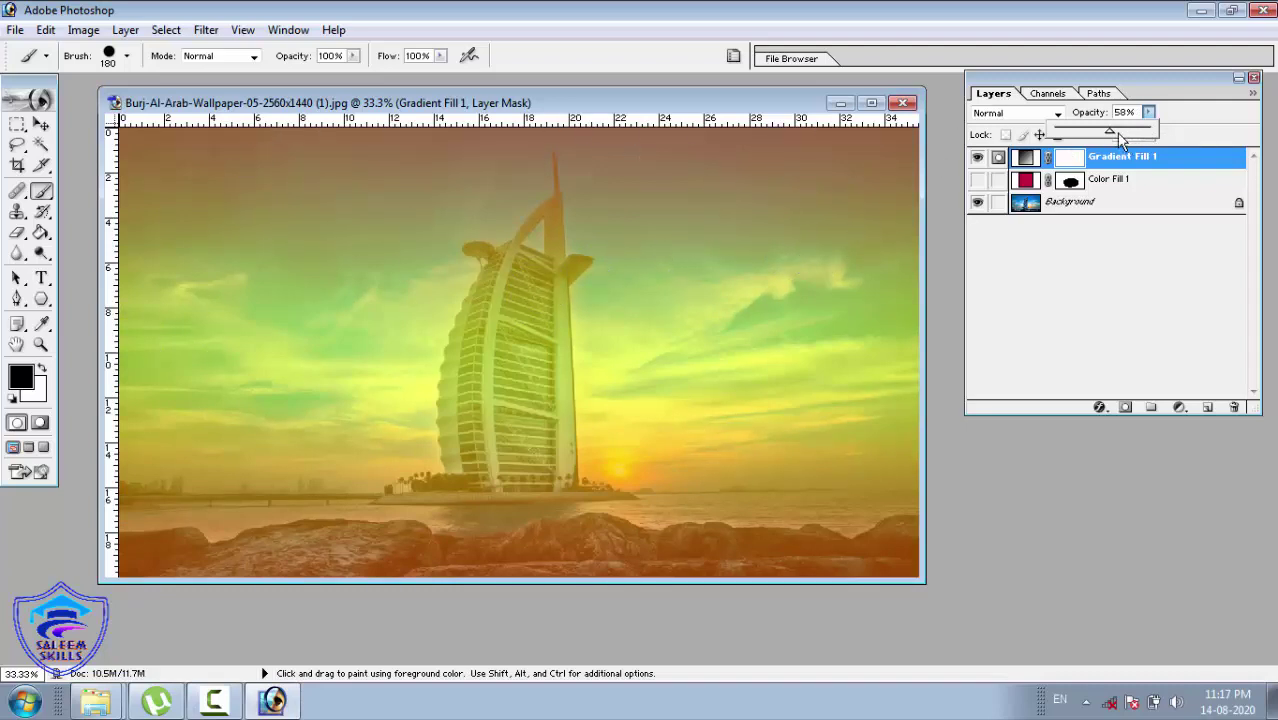
{"action": "left_click_drag", "start_coordinate": [1109, 130], "coordinate": [1007, 140]}
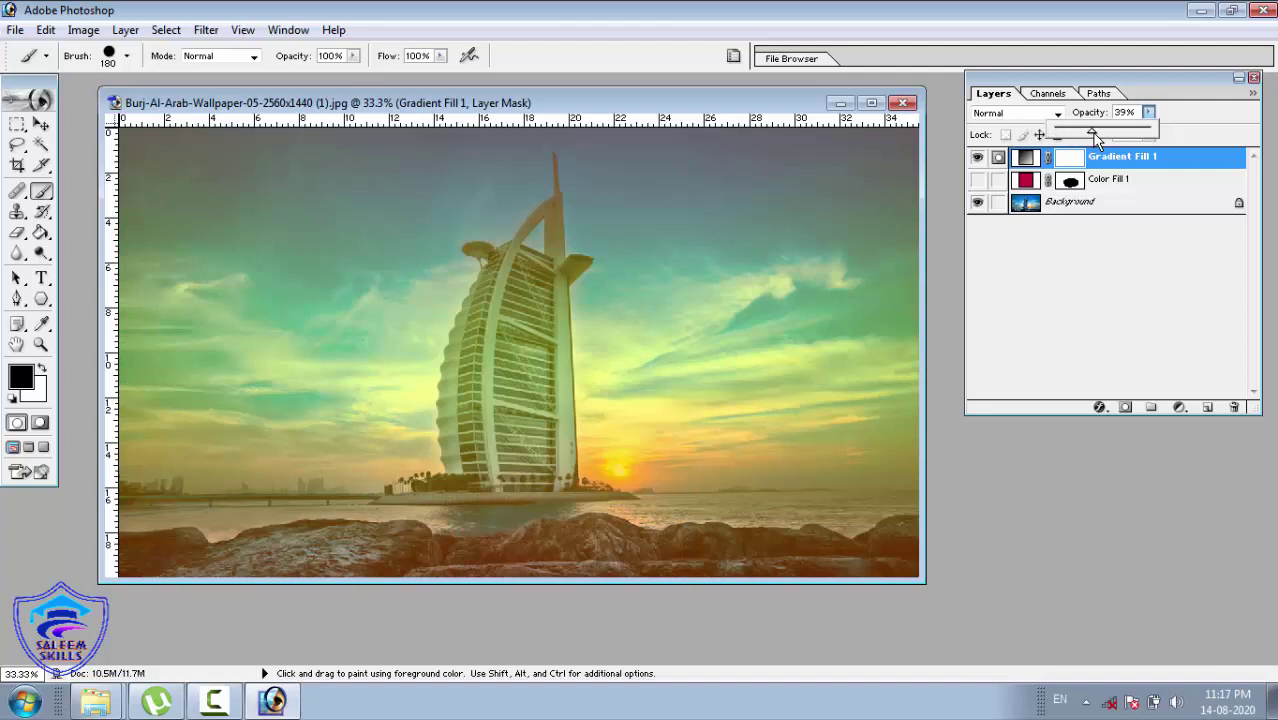
{"action": "mouse_move", "coordinate": [1094, 134]}
{"action": "left_mouse_down"}
{"action": "mouse_move", "coordinate": [1143, 134]}
{"action": "mouse_move", "coordinate": [1105, 137]}
{"action": "mouse_move", "coordinate": [1116, 136]}
{"action": "left_mouse_up"}
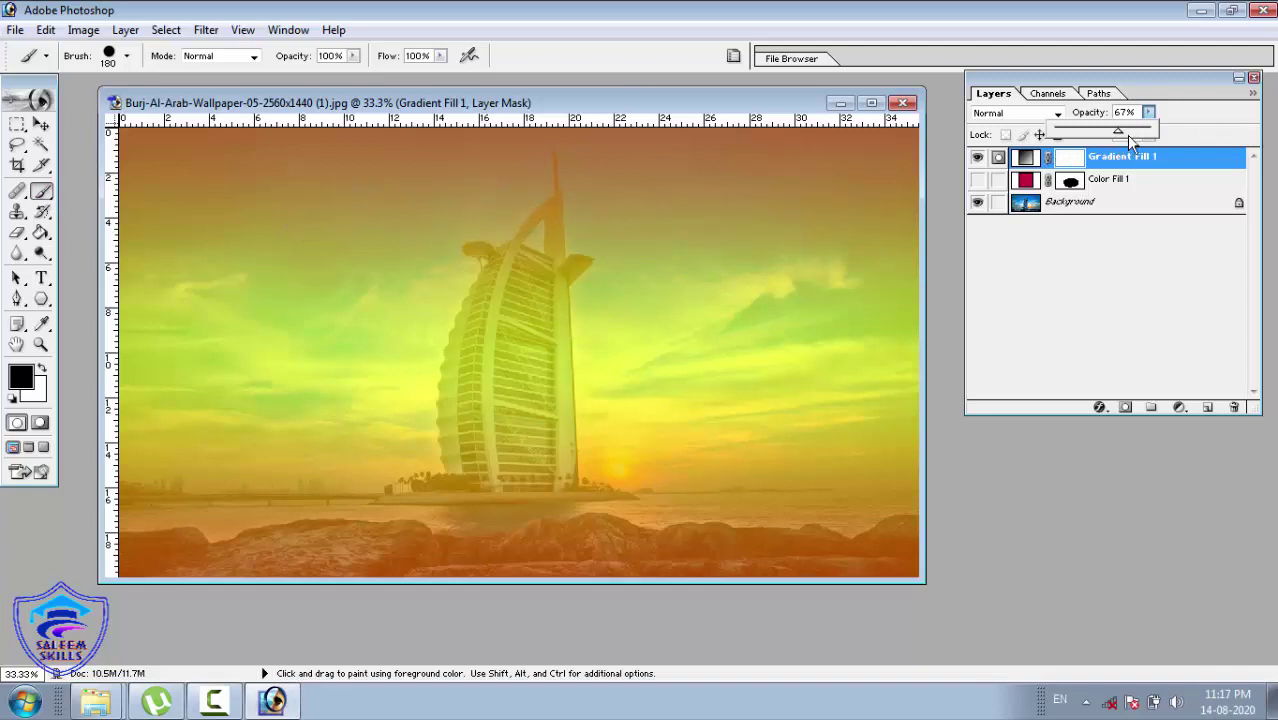
{"action": "left_click_drag", "start_coordinate": [1118, 132], "coordinate": [1106, 133]}
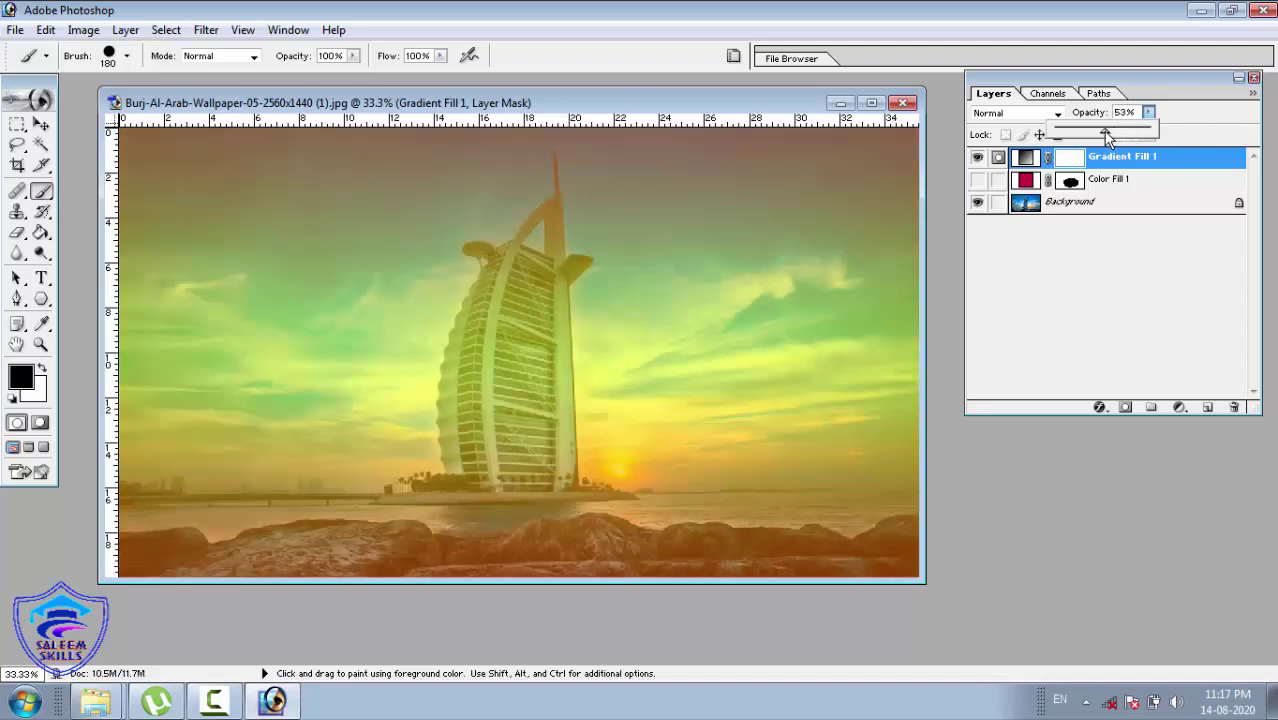
{"action": "left_click", "coordinate": [1201, 115]}
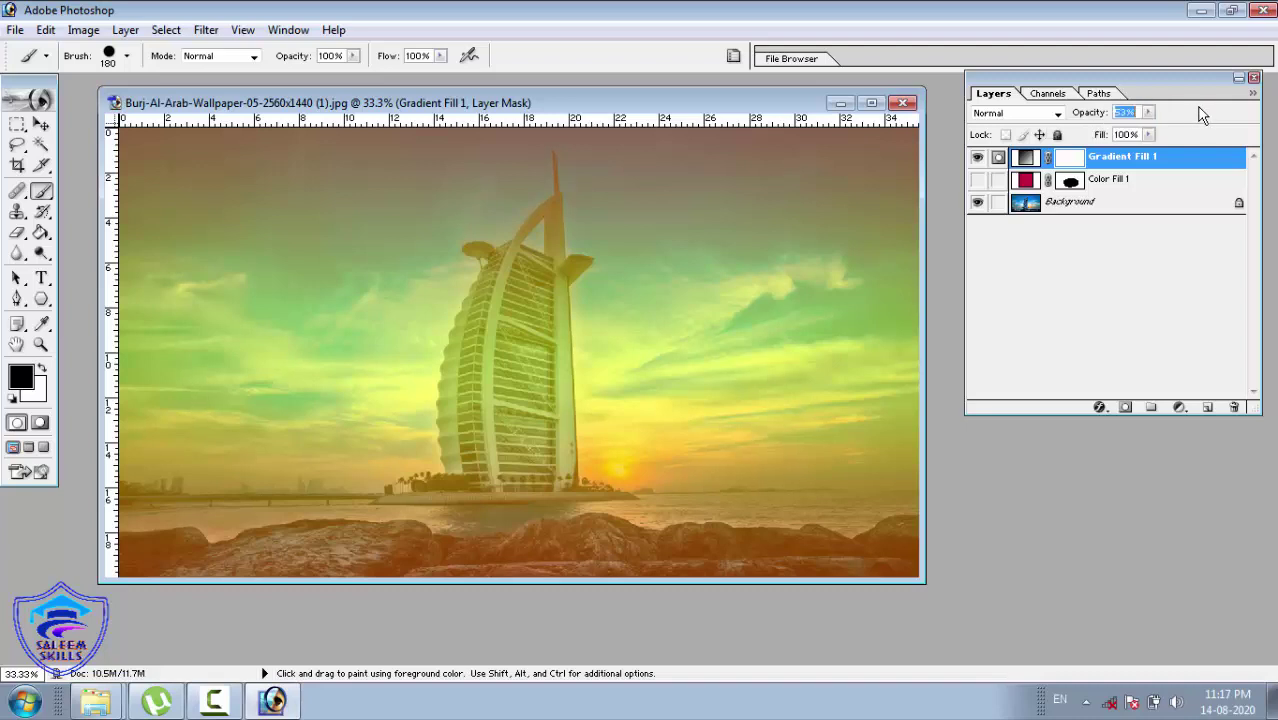
Add a pattern fill layer above the gradient fill layer with Normal mode and 100% opacity.
{"action": "left_click", "coordinate": [125, 29]}
{"action": "mouse_move", "coordinate": [200, 169]}
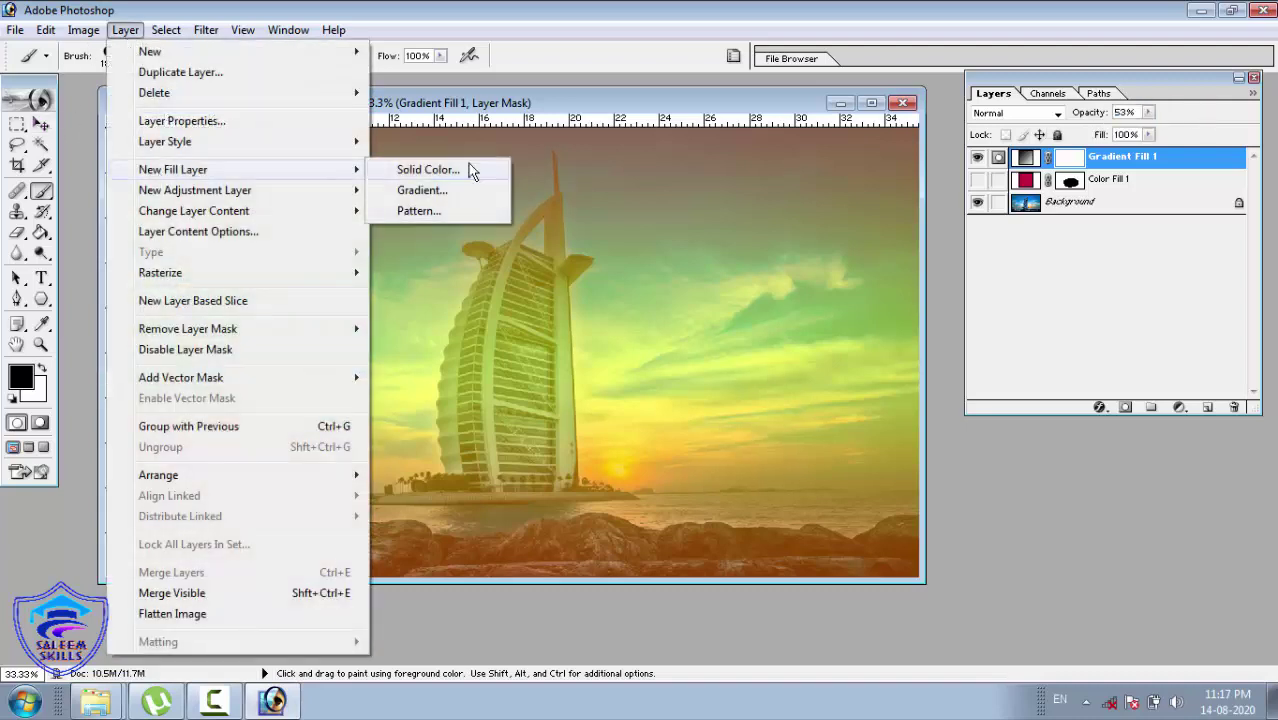
{"action": "left_click", "coordinate": [453, 211]}
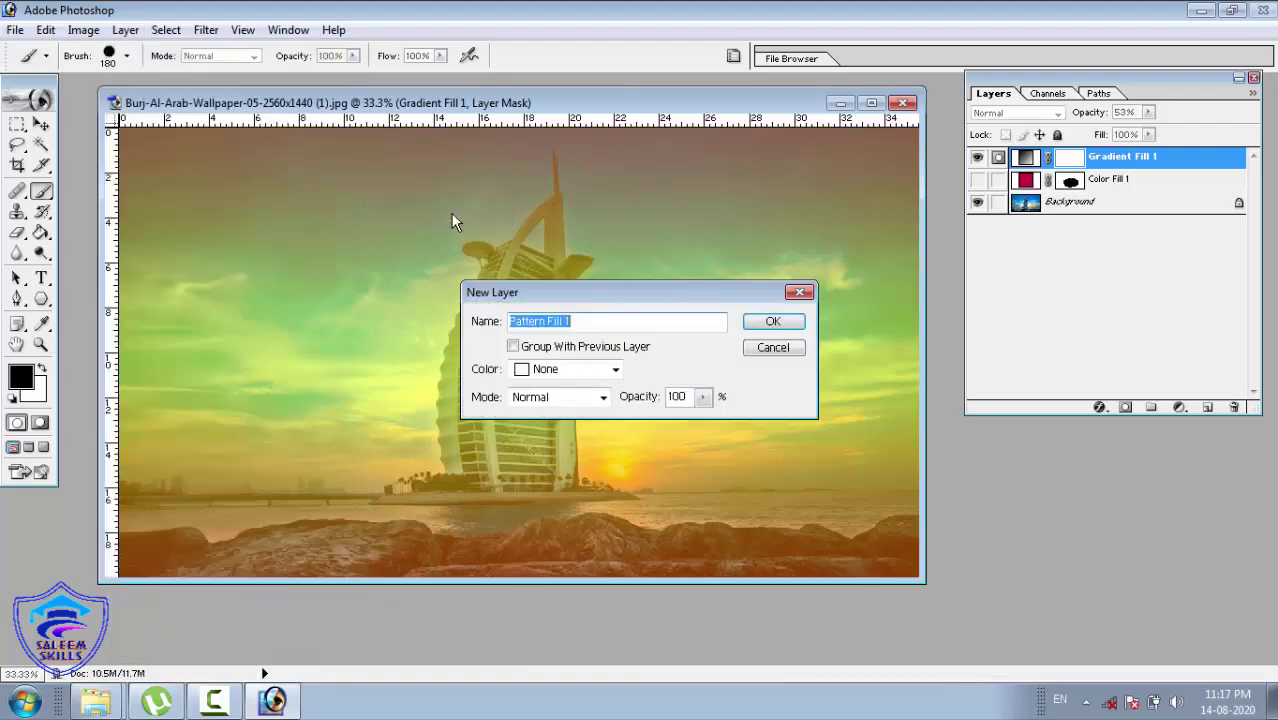
{"action": "left_click", "coordinate": [772, 322]}
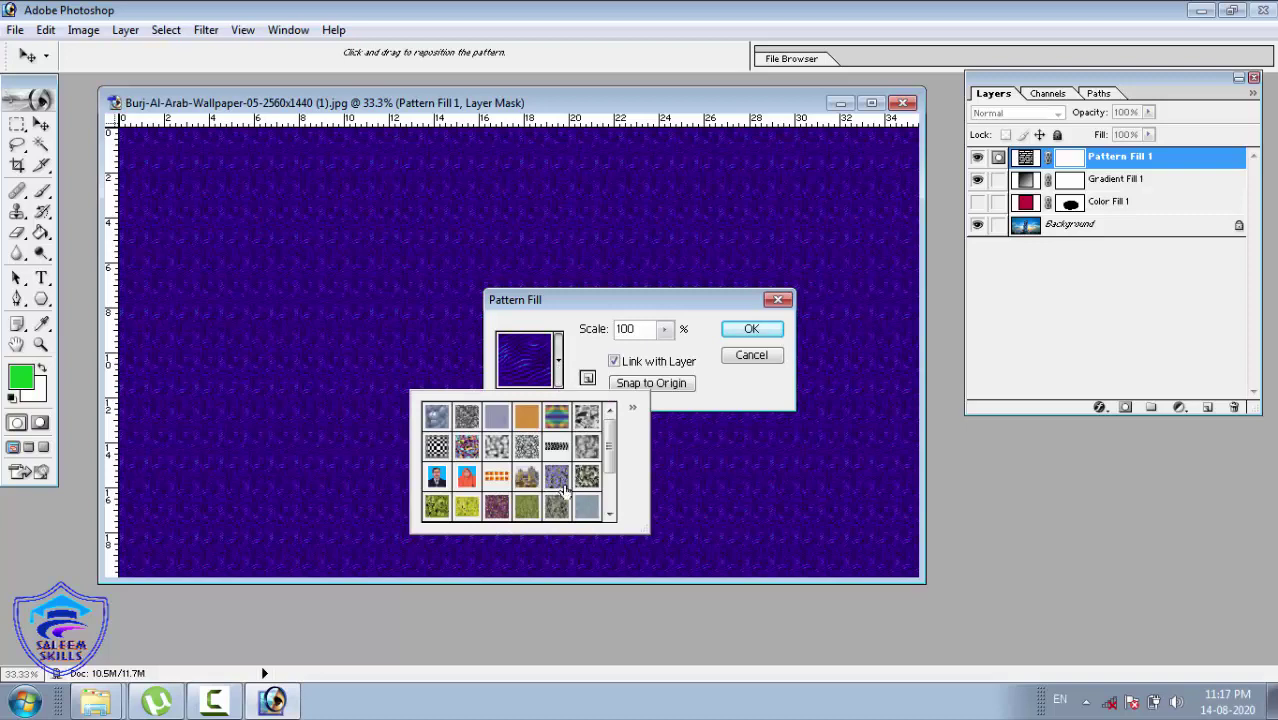
Append the Rock Patterns library to the available patterns for the pattern fill.
{"action": "left_click_drag", "start_coordinate": [611, 467], "coordinate": [610, 544]}
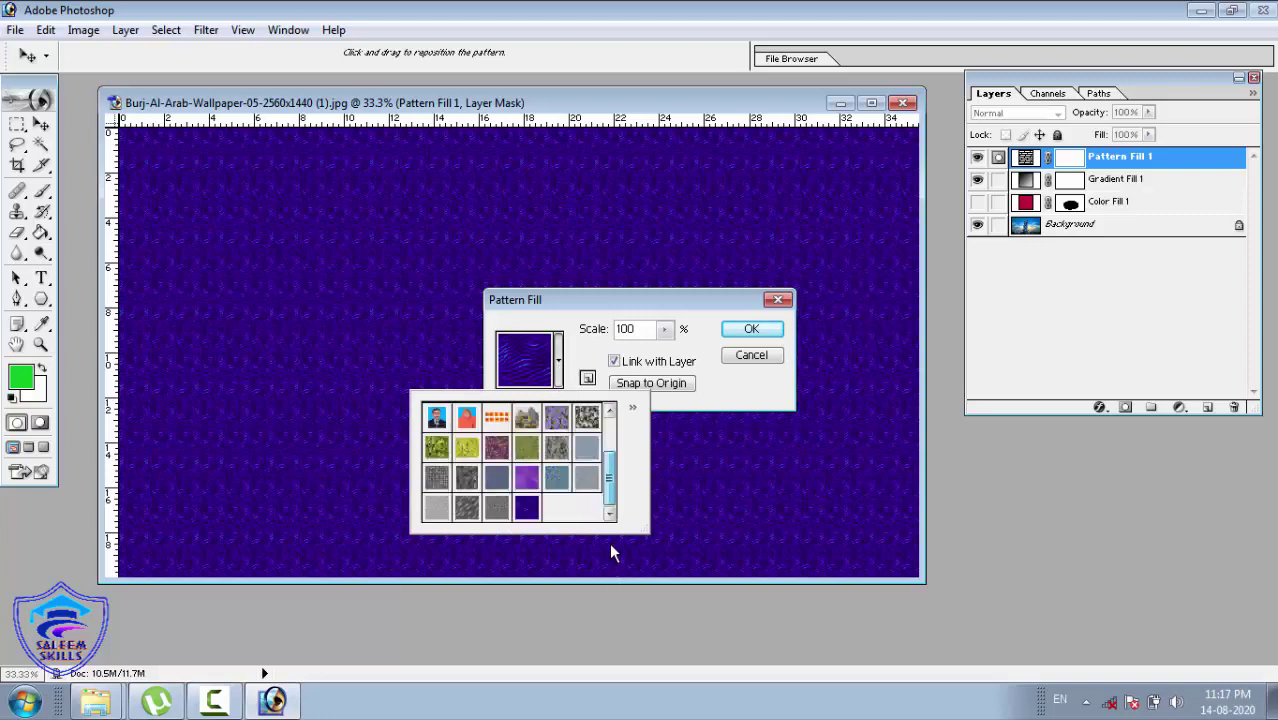
{"action": "left_click", "coordinate": [632, 407]}
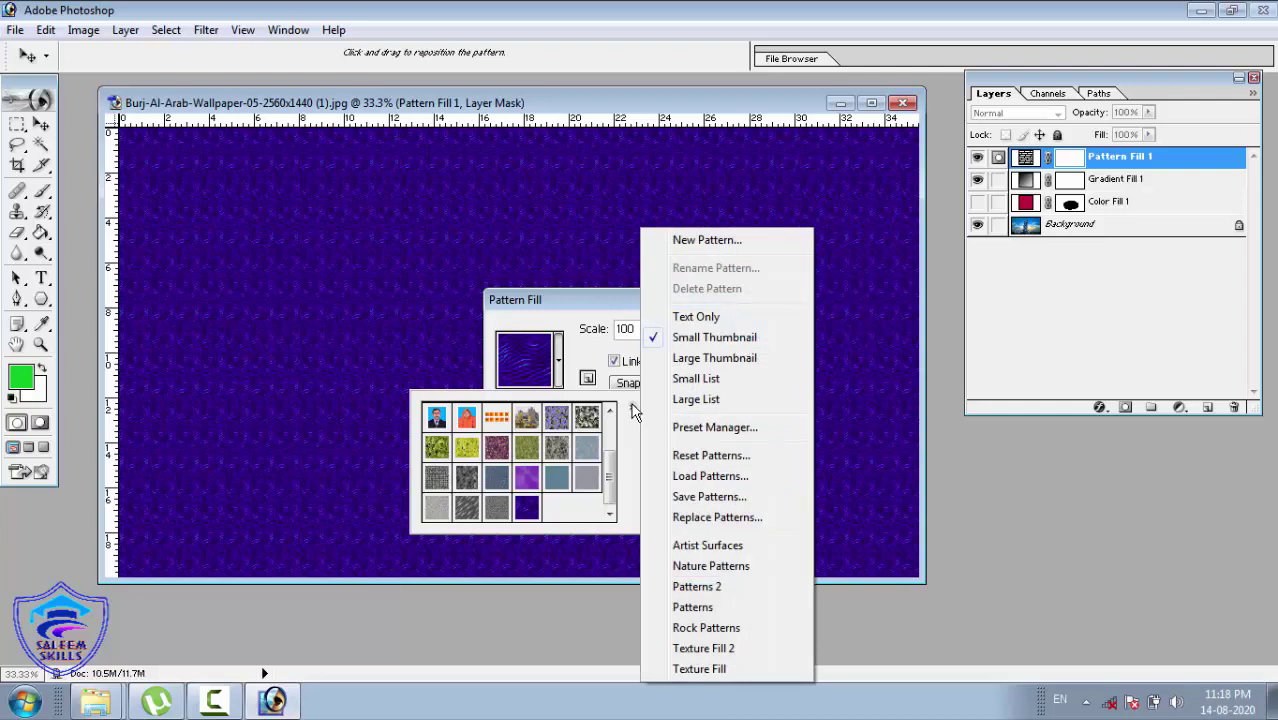
{"action": "left_click", "coordinate": [706, 628]}
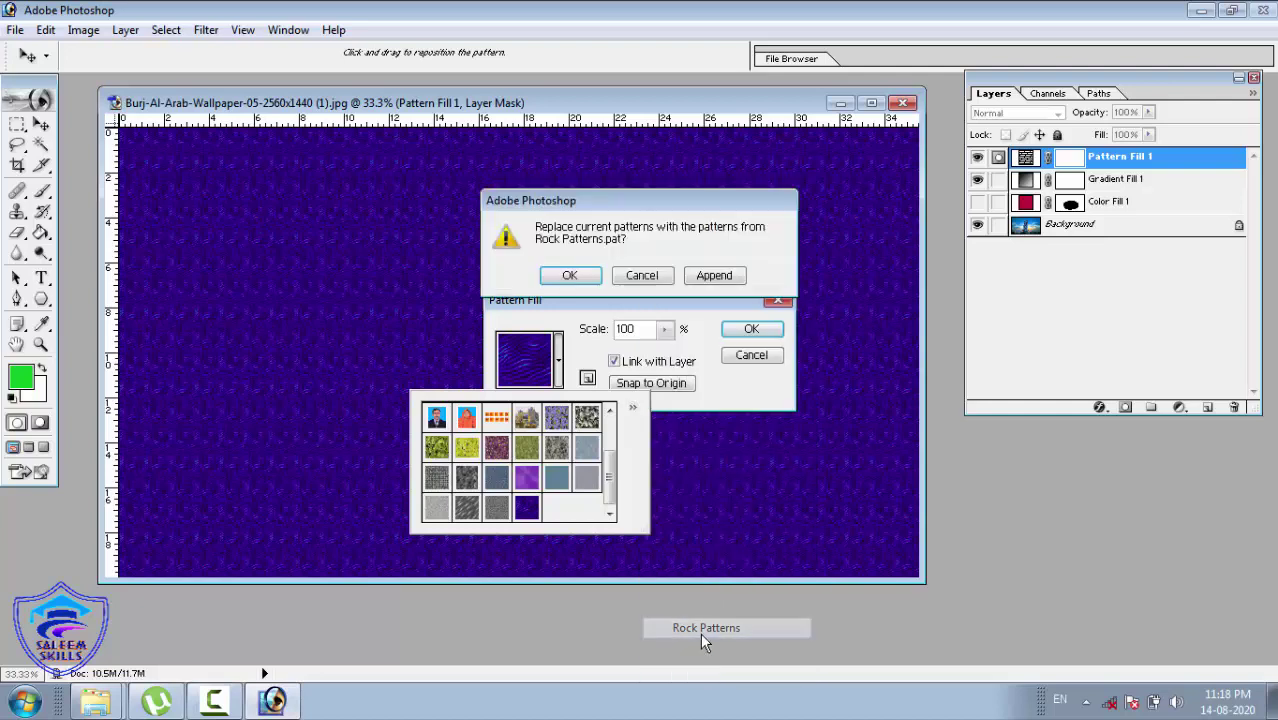
{"action": "left_click", "coordinate": [706, 282]}
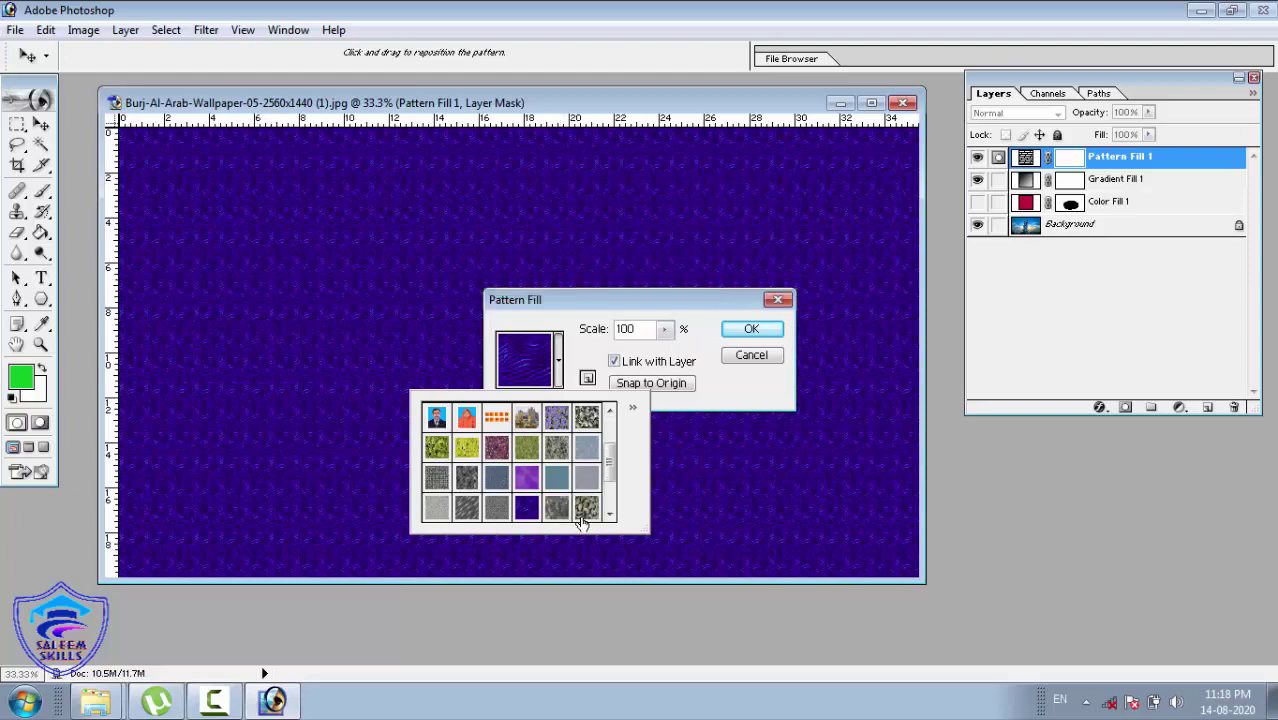
Try several rock patterns on the fill layer: pebbles, dark grey rock, tan gravel and red stone.
{"action": "left_click", "coordinate": [583, 518]}
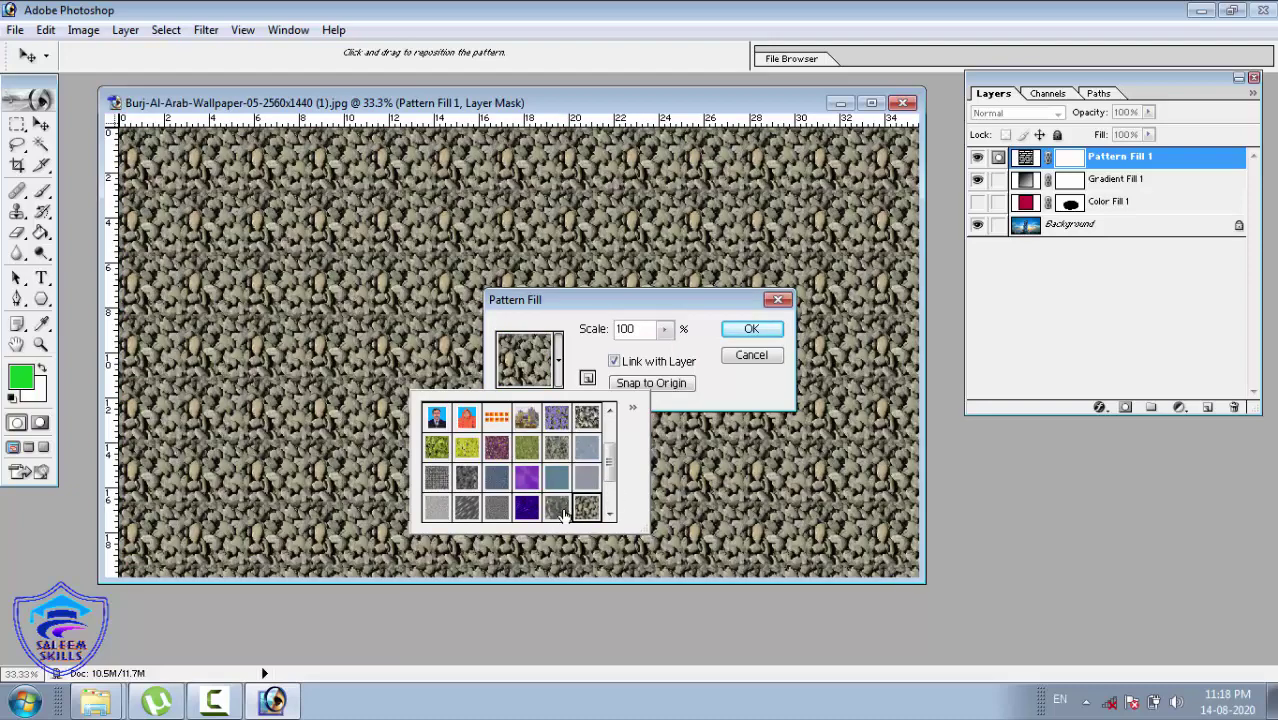
{"action": "left_click", "coordinate": [562, 512]}
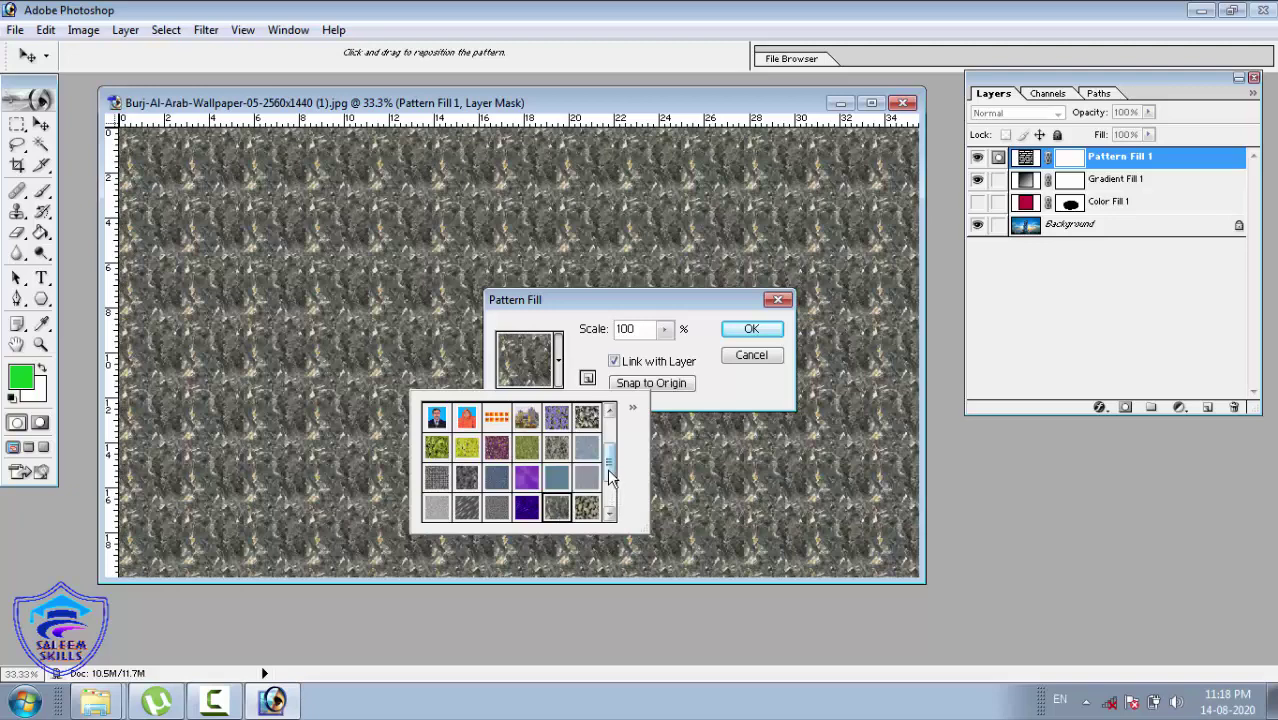
{"action": "left_click_drag", "start_coordinate": [609, 471], "coordinate": [610, 519]}
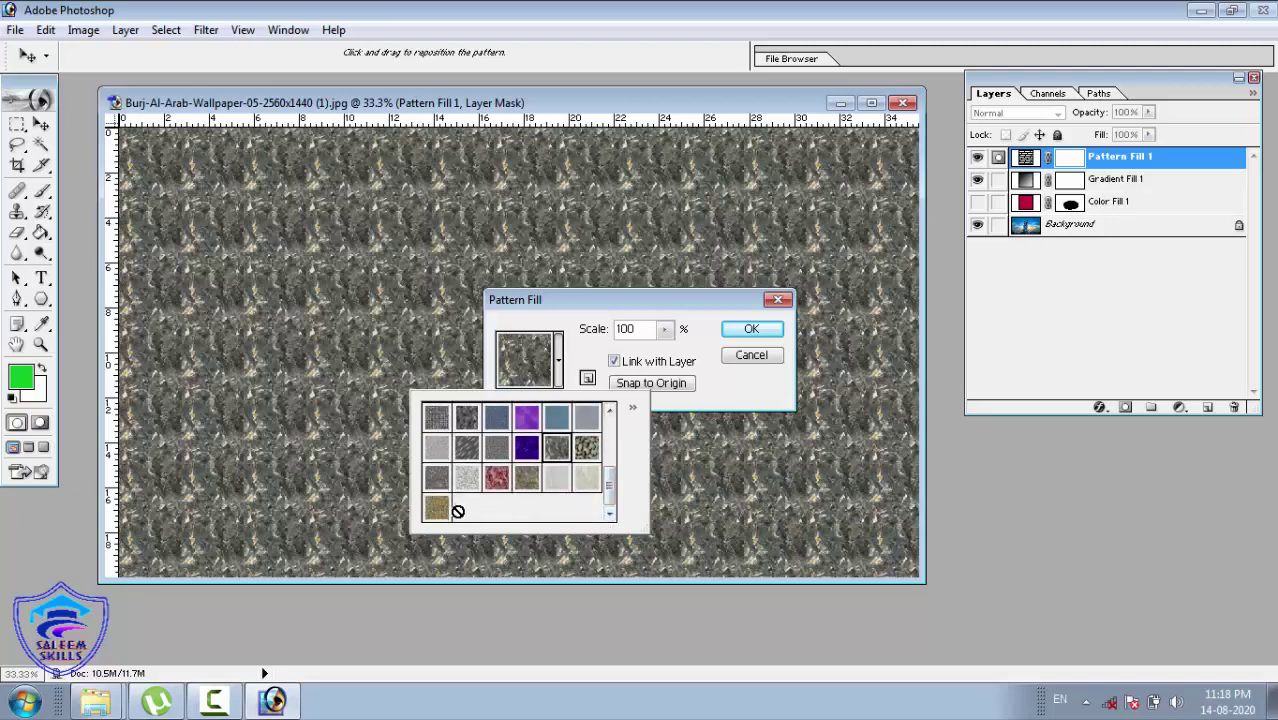
{"action": "left_click", "coordinate": [436, 510]}
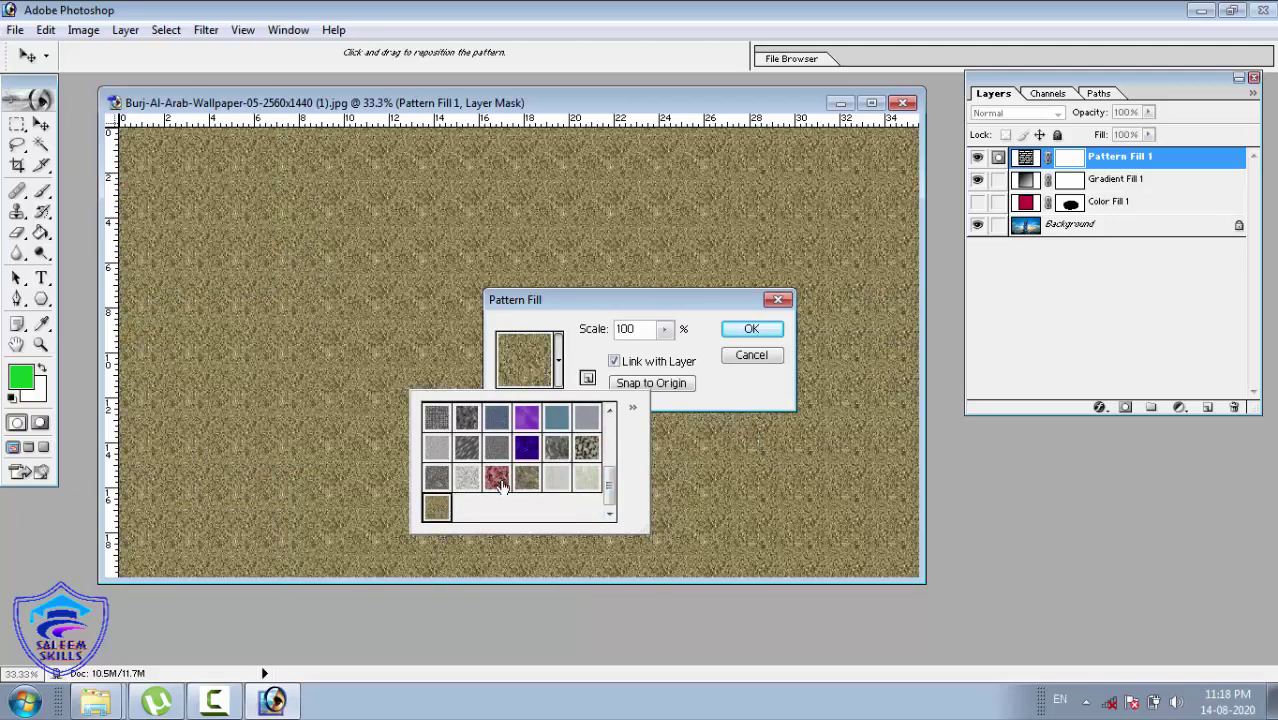
{"action": "left_click", "coordinate": [498, 480]}
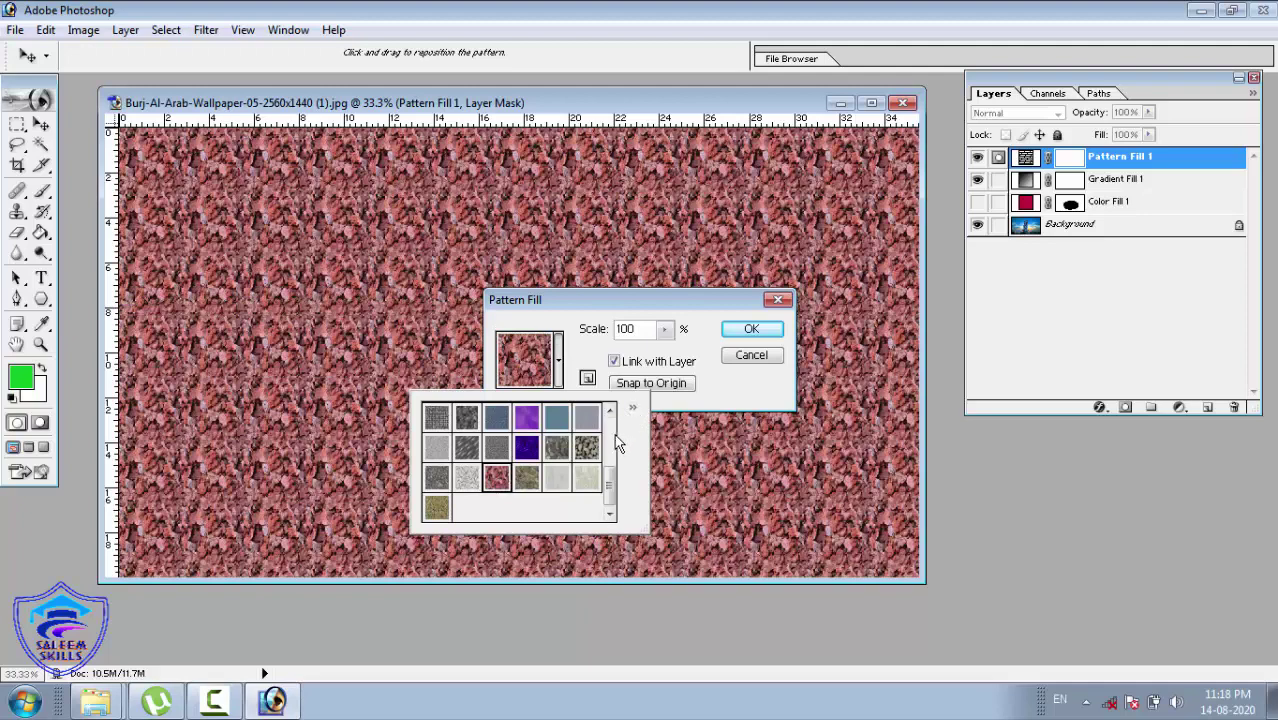
Append the Texture Fill 2 library to the available patterns.
{"action": "left_click", "coordinate": [632, 409]}
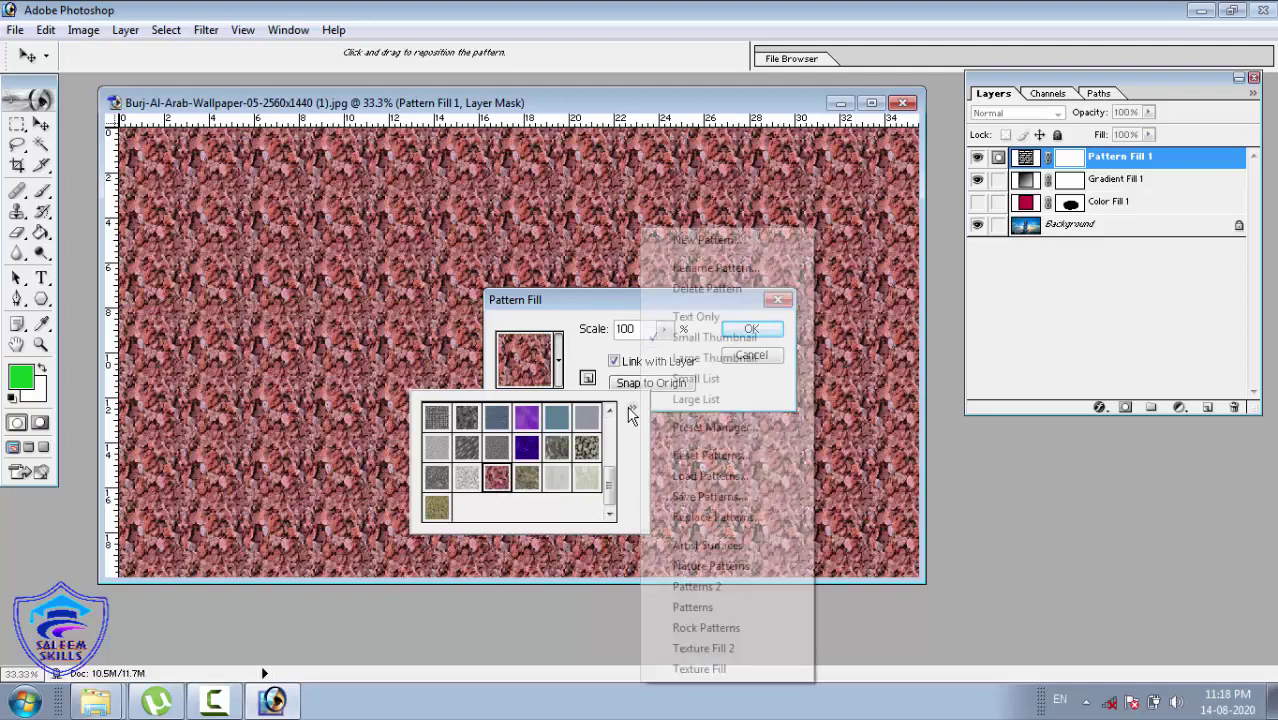
{"action": "left_click", "coordinate": [705, 649]}
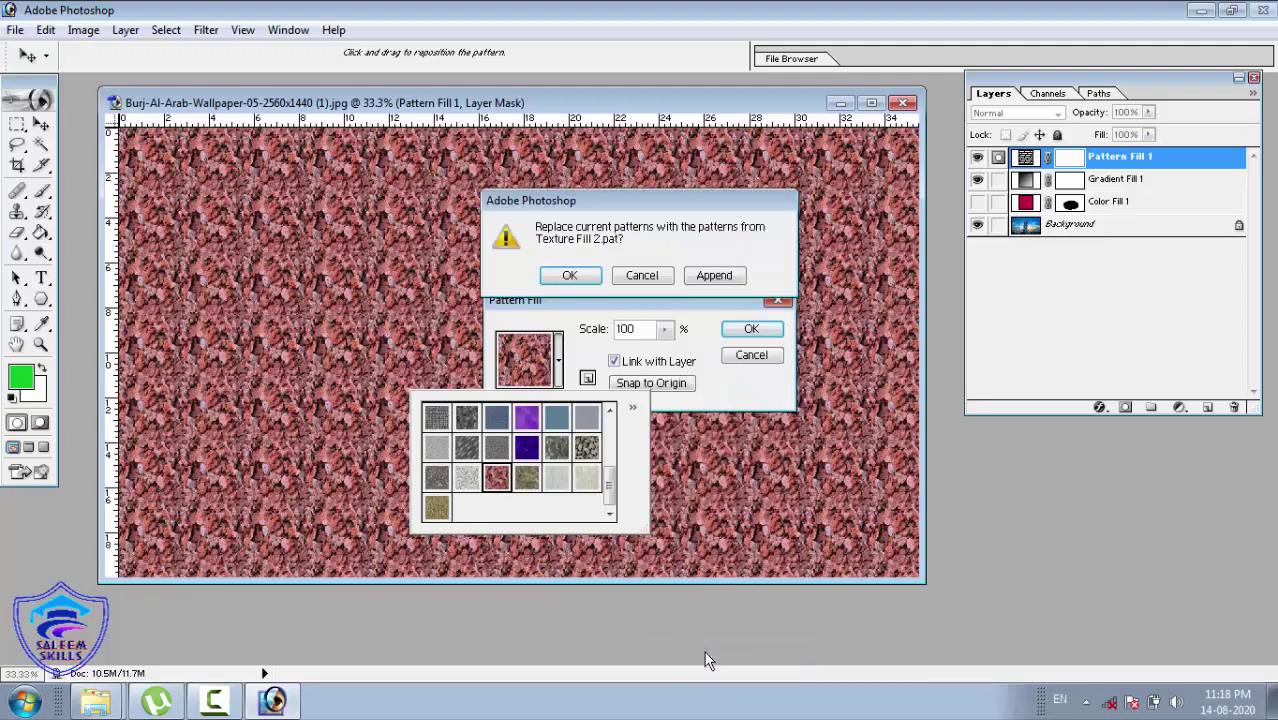
{"action": "left_click", "coordinate": [713, 276]}
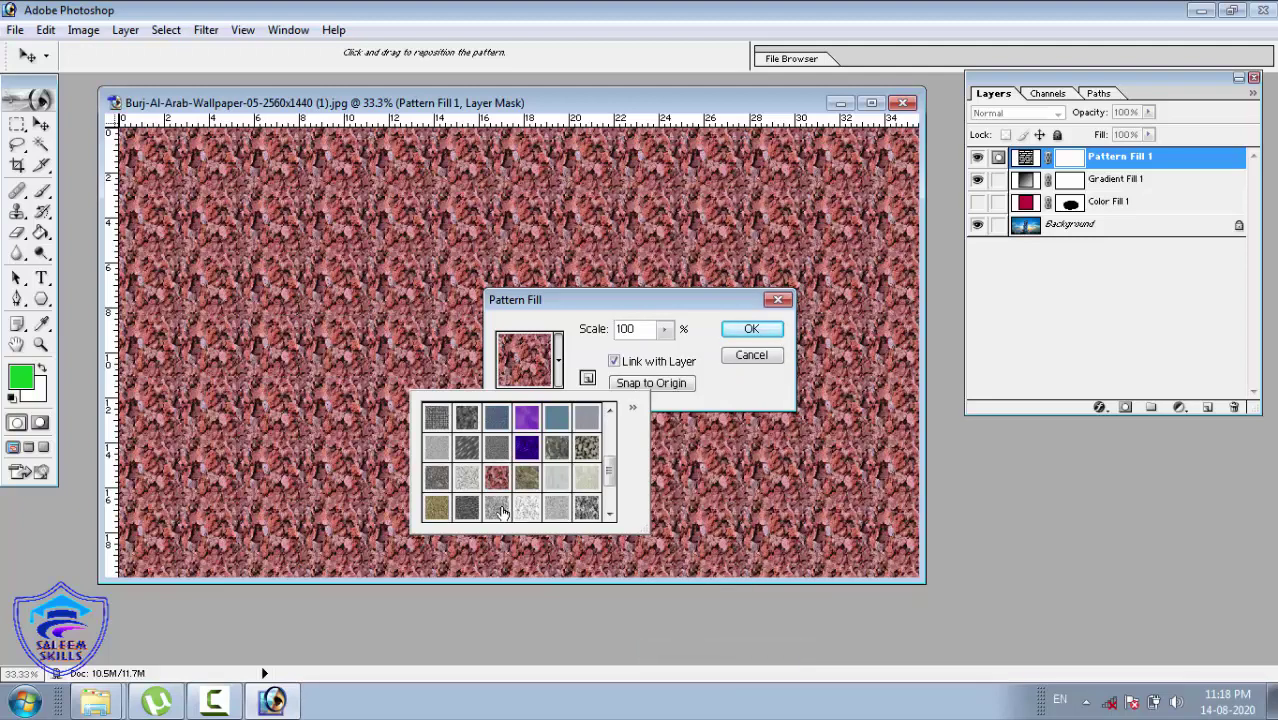
Try several black-and-white textures from the Texture Fill 2 set on the fill layer, ending with the grey diagonal-streak one.
{"action": "left_click", "coordinate": [498, 509]}
{"action": "left_click", "coordinate": [527, 509]}
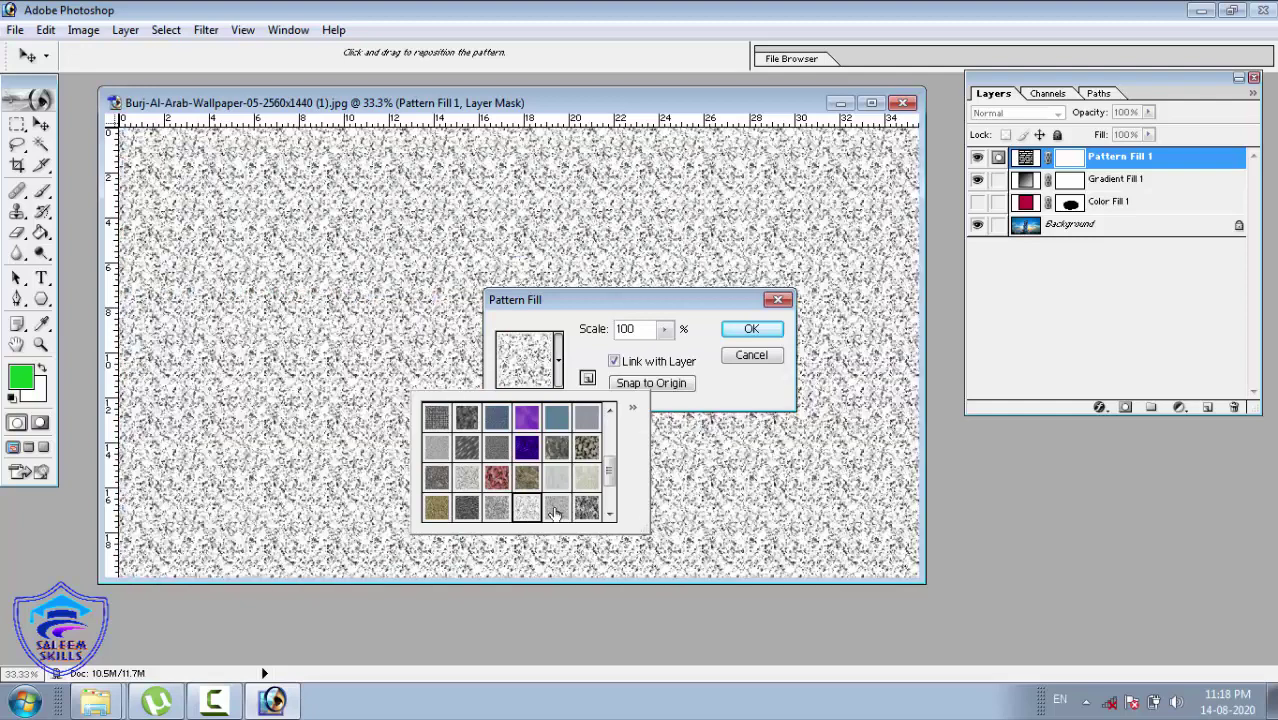
{"action": "left_click_drag", "start_coordinate": [612, 474], "coordinate": [619, 503]}
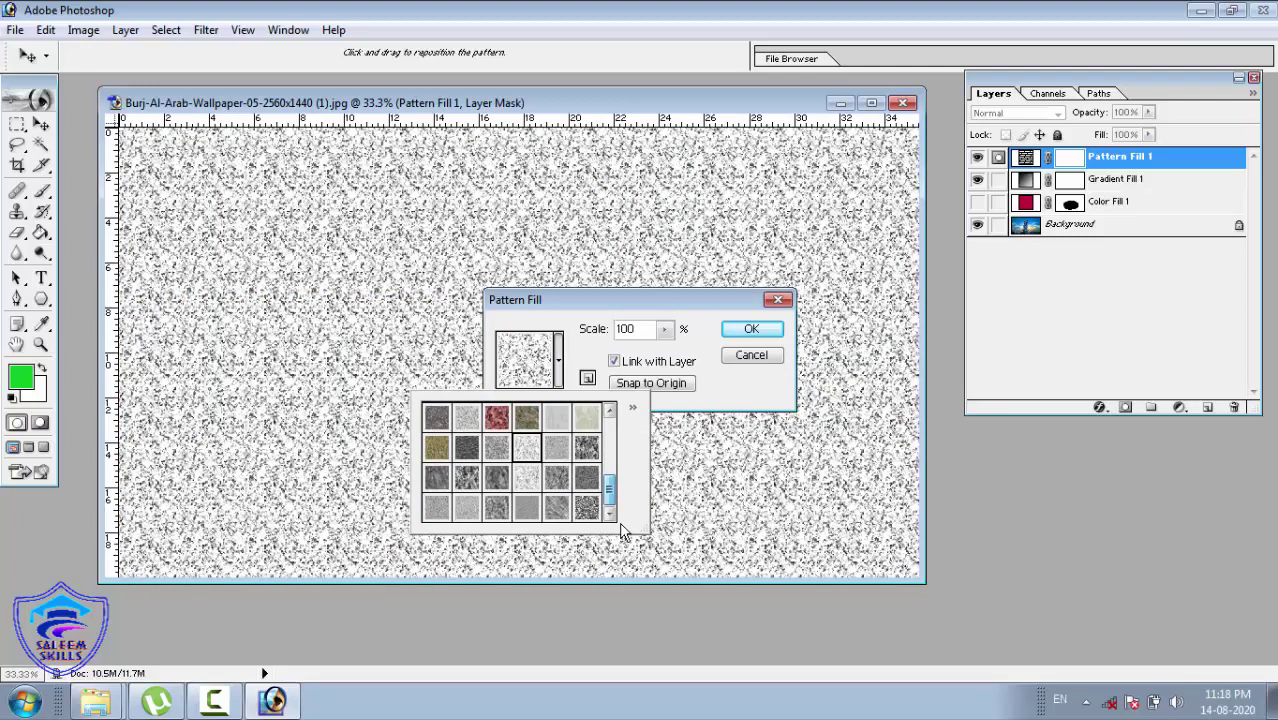
{"action": "left_click", "coordinate": [588, 510]}
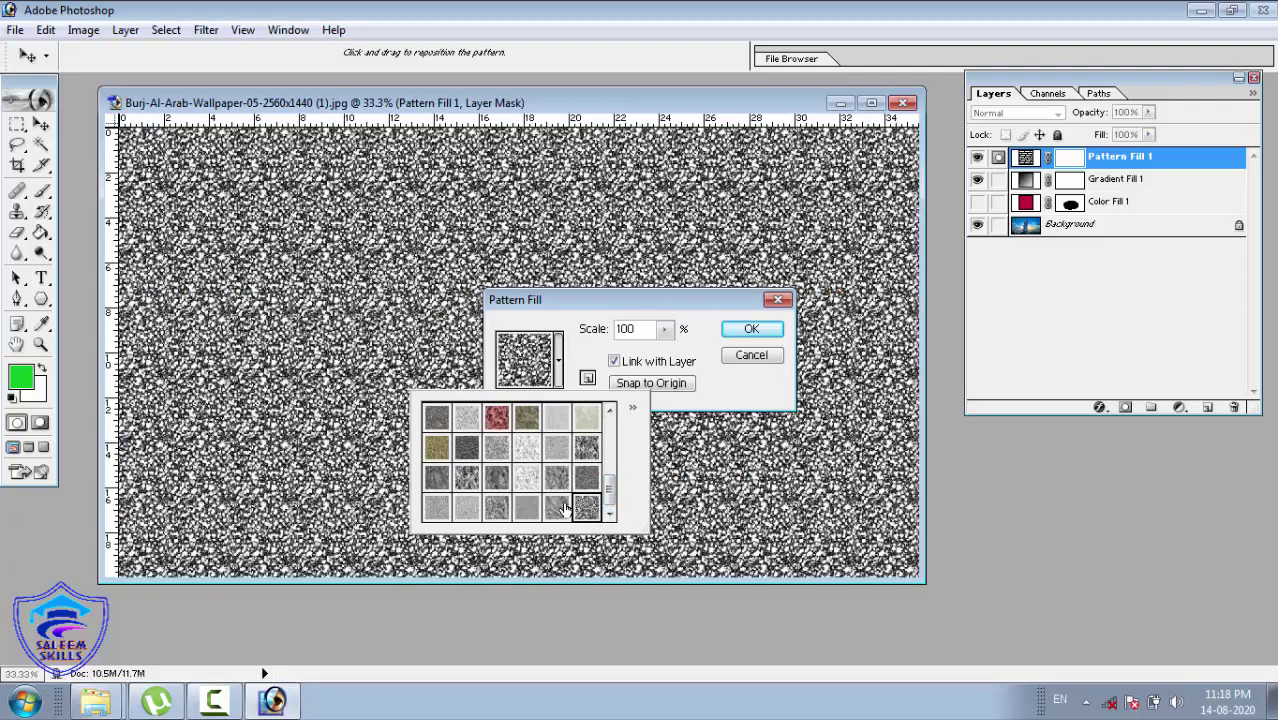
{"action": "left_click", "coordinate": [557, 510]}
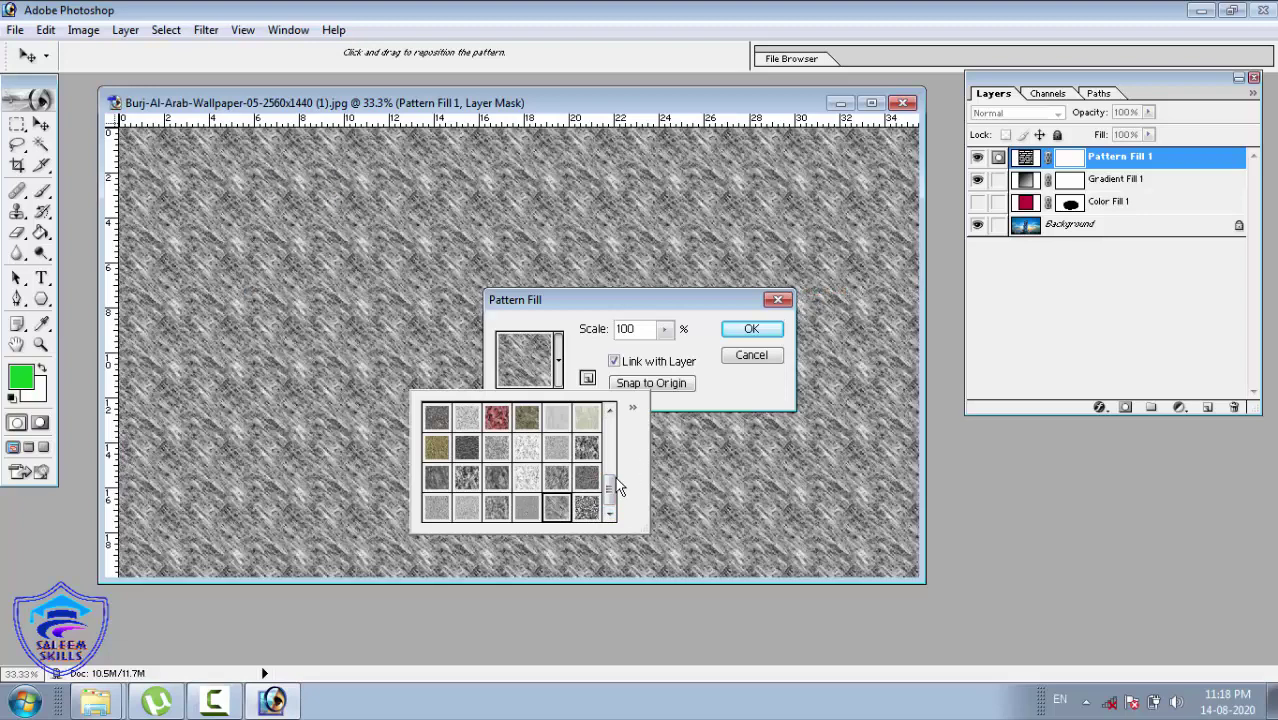
Choose the purple pattern at 100% scale and apply it to the pattern fill layer.
{"action": "left_click_drag", "start_coordinate": [611, 490], "coordinate": [617, 462]}
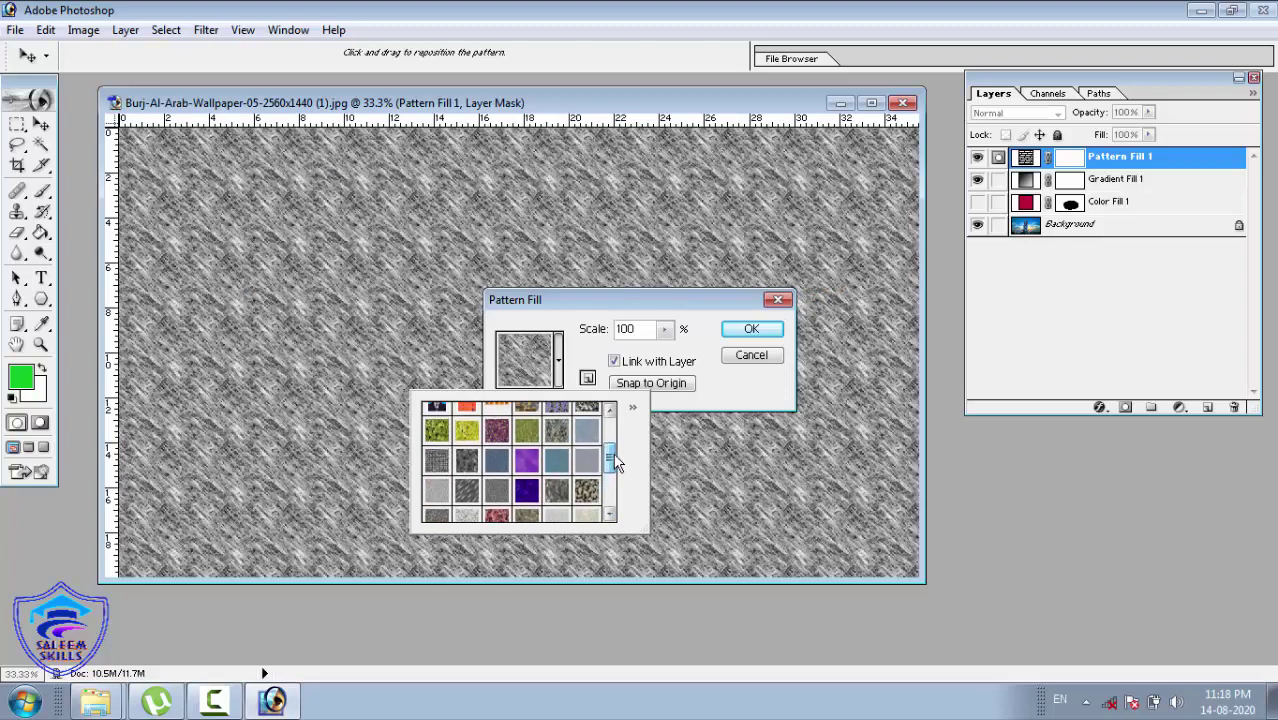
{"action": "left_click", "coordinate": [522, 466]}
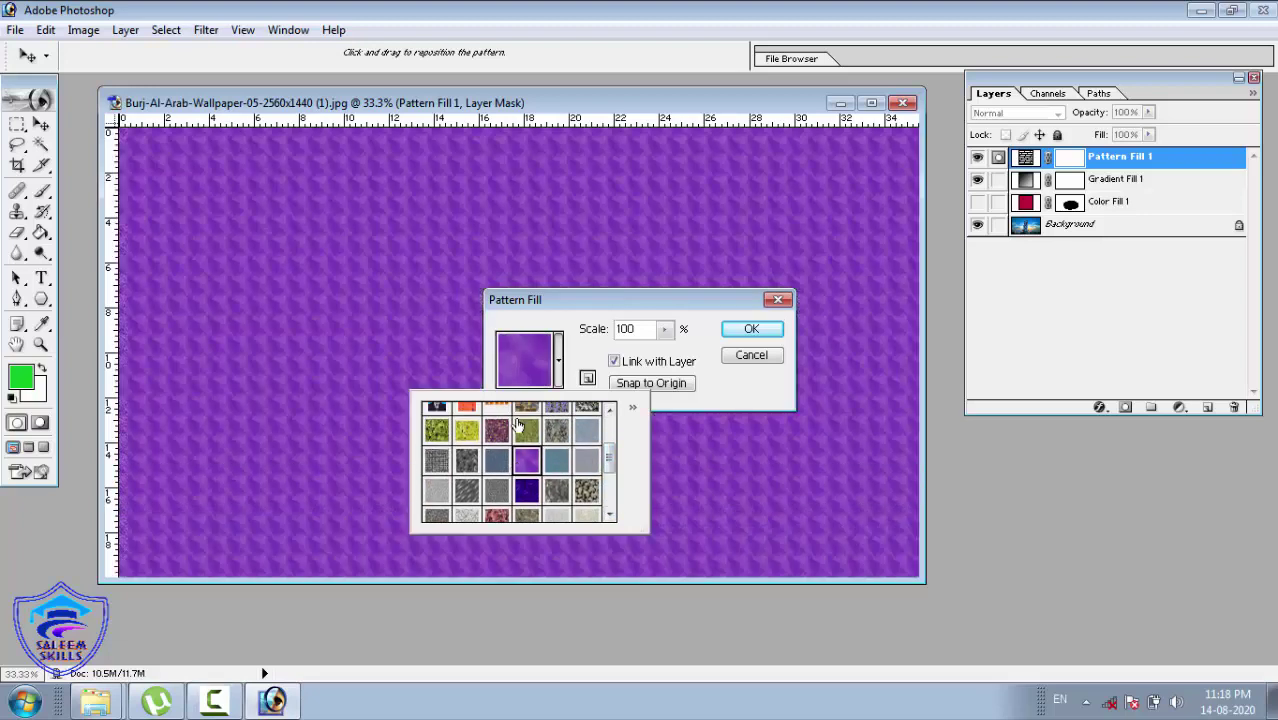
{"action": "left_click", "coordinate": [757, 330]}
Paint a large irregular opening around the tower in black on the pattern fill's mask, and nudge it slightly downward.
{"action": "key", "text": "b"}
{"action": "key", "text": "d"}
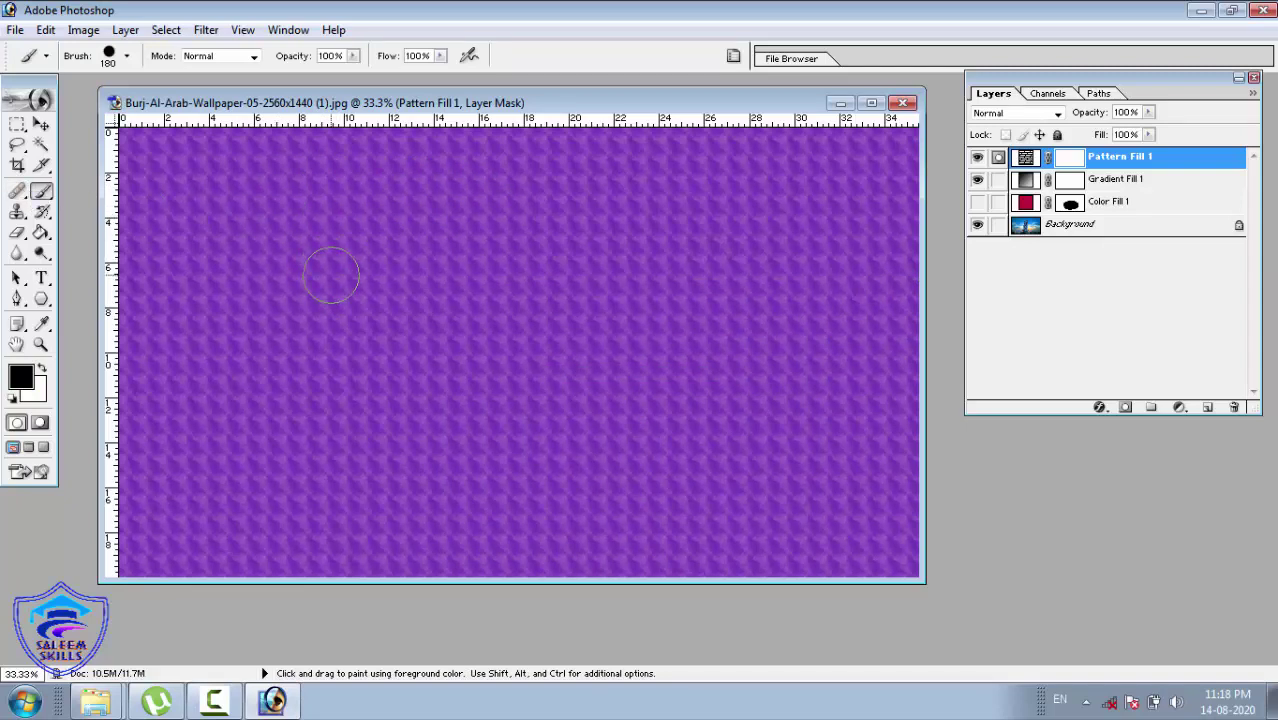
{"action": "mouse_move", "coordinate": [330, 276]}
{"action": "left_mouse_down"}
{"action": "mouse_move", "coordinate": [548, 215]}
{"action": "mouse_move", "coordinate": [685, 241]}
{"action": "mouse_move", "coordinate": [723, 297]}
{"action": "mouse_move", "coordinate": [621, 395]}
{"action": "mouse_move", "coordinate": [407, 434]}
{"action": "mouse_move", "coordinate": [359, 426]}
{"action": "mouse_move", "coordinate": [326, 320]}
{"action": "mouse_move", "coordinate": [466, 262]}
{"action": "mouse_move", "coordinate": [562, 245]}
{"action": "mouse_move", "coordinate": [646, 265]}
{"action": "mouse_move", "coordinate": [566, 340]}
{"action": "mouse_move", "coordinate": [368, 378]}
{"action": "mouse_move", "coordinate": [344, 361]}
{"action": "mouse_move", "coordinate": [454, 297]}
{"action": "mouse_move", "coordinate": [637, 247]}
{"action": "mouse_move", "coordinate": [677, 258]}
{"action": "mouse_move", "coordinate": [433, 322]}
{"action": "mouse_move", "coordinate": [421, 350]}
{"action": "mouse_move", "coordinate": [658, 267]}
{"action": "mouse_move", "coordinate": [705, 282]}
{"action": "mouse_move", "coordinate": [664, 337]}
{"action": "mouse_move", "coordinate": [560, 387]}
{"action": "mouse_move", "coordinate": [448, 415]}
{"action": "mouse_move", "coordinate": [415, 408]}
{"action": "mouse_move", "coordinate": [726, 254]}
{"action": "mouse_move", "coordinate": [658, 286]}
{"action": "mouse_move", "coordinate": [322, 288]}
{"action": "mouse_move", "coordinate": [329, 338]}
{"action": "mouse_move", "coordinate": [354, 298]}
{"action": "mouse_move", "coordinate": [337, 298]}
{"action": "mouse_move", "coordinate": [334, 282]}
{"action": "mouse_move", "coordinate": [403, 246]}
{"action": "mouse_move", "coordinate": [495, 214]}
{"action": "mouse_move", "coordinate": [650, 200]}
{"action": "mouse_move", "coordinate": [744, 253]}
{"action": "mouse_move", "coordinate": [747, 275]}
{"action": "mouse_move", "coordinate": [703, 365]}
{"action": "mouse_move", "coordinate": [565, 445]}
{"action": "mouse_move", "coordinate": [463, 474]}
{"action": "mouse_move", "coordinate": [400, 462]}
{"action": "mouse_move", "coordinate": [355, 437]}
{"action": "mouse_move", "coordinate": [337, 399]}
{"action": "left_mouse_up"}
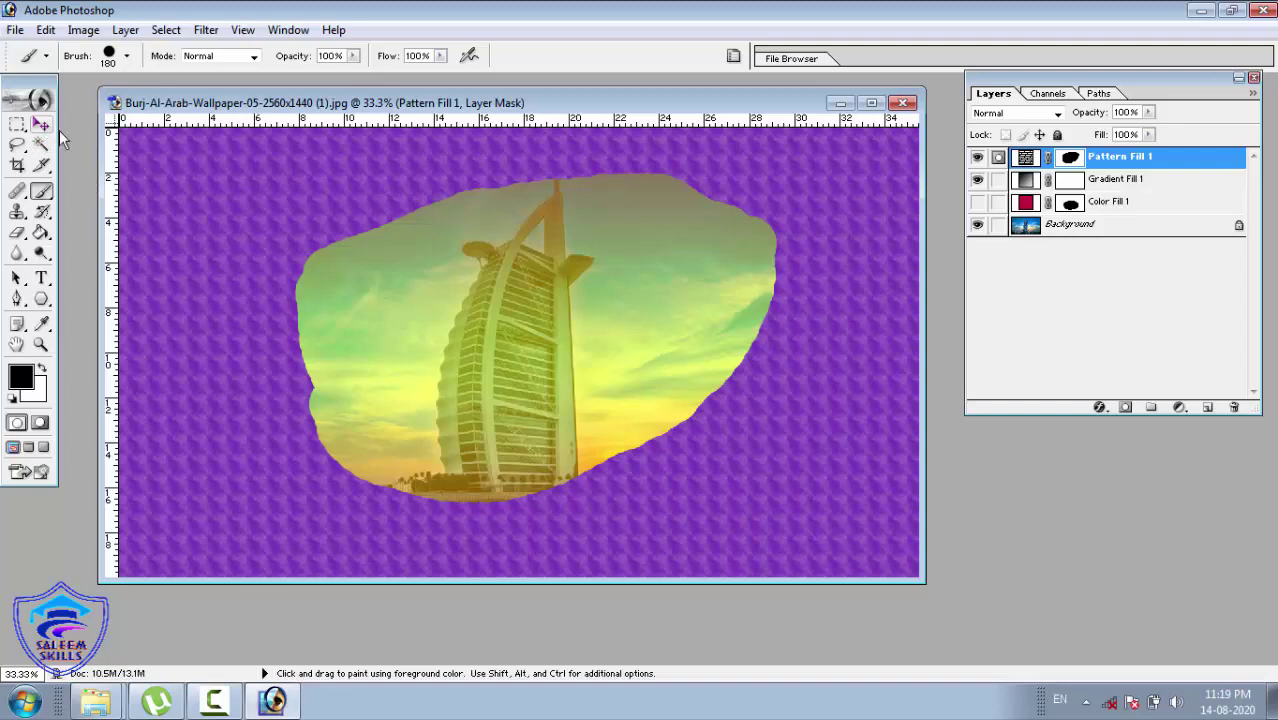
{"action": "left_click", "coordinate": [340, 233]}
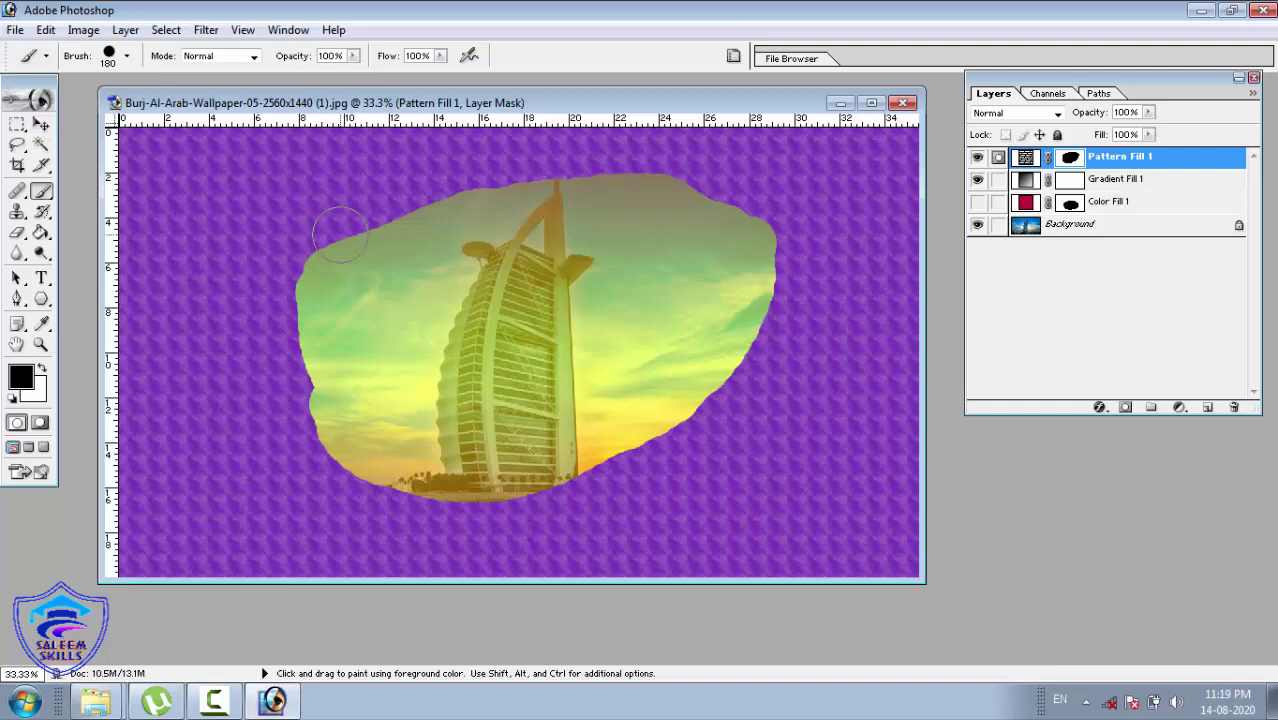
{"action": "left_click", "coordinate": [40, 123]}
{"action": "mouse_move", "coordinate": [538, 222]}
{"action": "left_mouse_down"}
{"action": "mouse_move", "coordinate": [470, 372]}
{"action": "mouse_move", "coordinate": [476, 331]}
{"action": "mouse_move", "coordinate": [595, 198]}
{"action": "mouse_move", "coordinate": [540, 230]}
{"action": "left_mouse_up"}
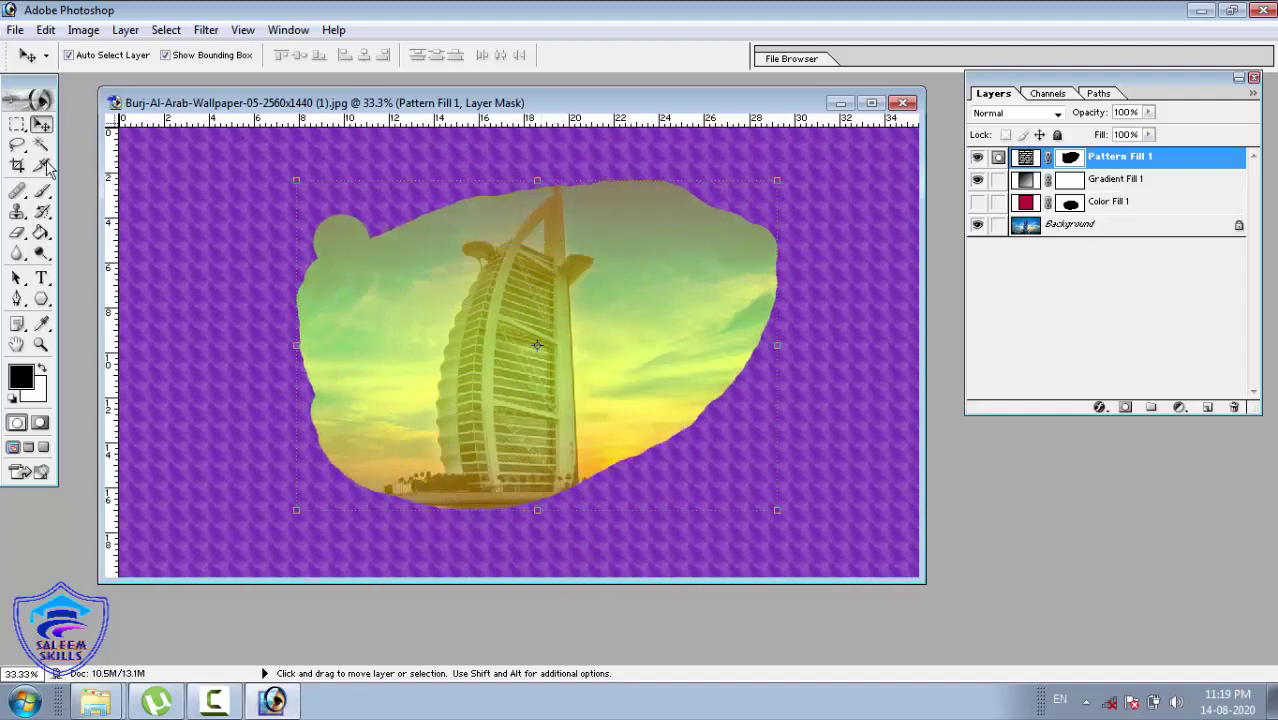
Check the layer mask commands offered for the pattern fill and gradient fill layers, leaving the gradient fill layer selected.
{"action": "right_click", "coordinate": [1086, 164]}
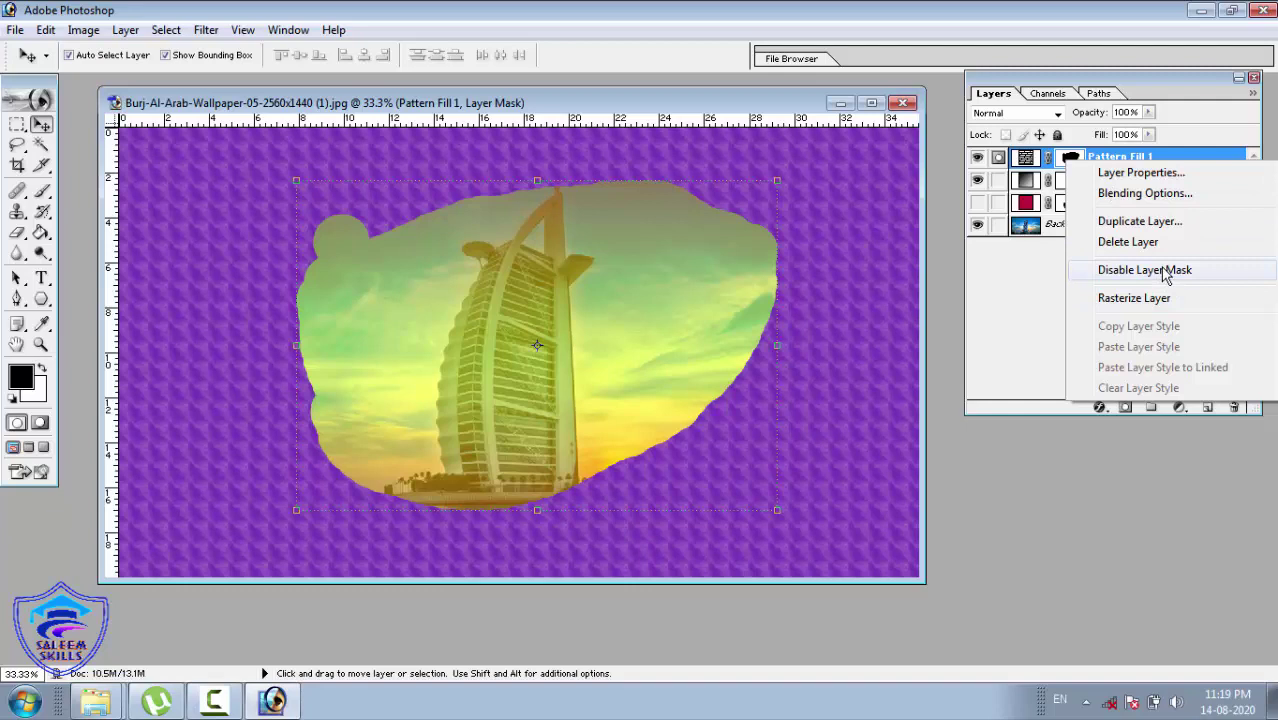
{"action": "left_click", "coordinate": [998, 165]}
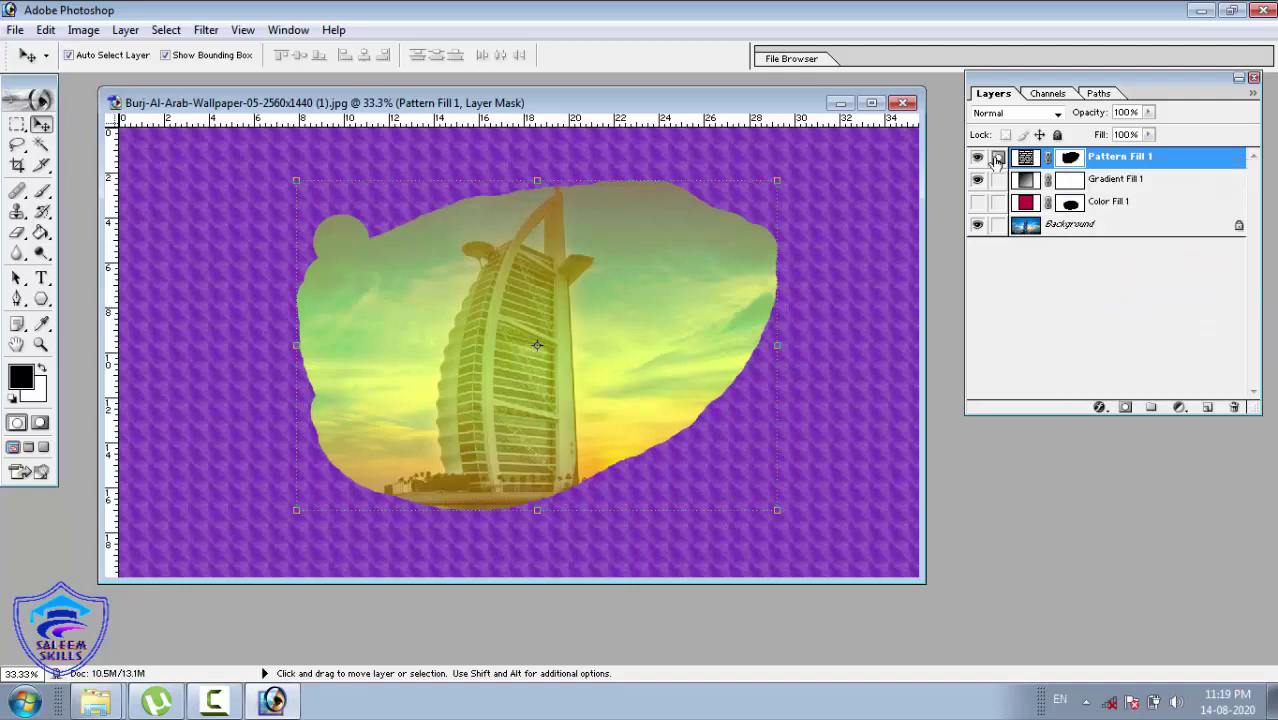
{"action": "left_click", "coordinate": [1095, 188]}
{"action": "right_click", "coordinate": [1095, 188]}
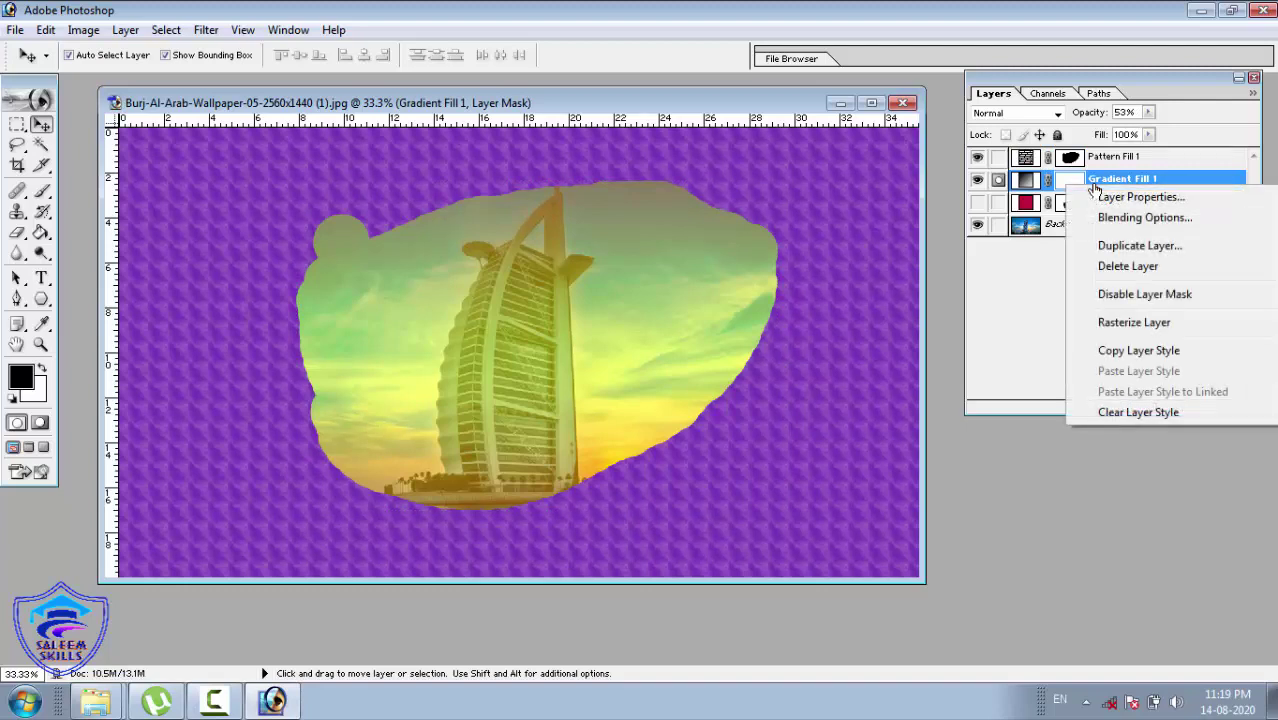
{"action": "left_click", "coordinate": [1055, 164]}
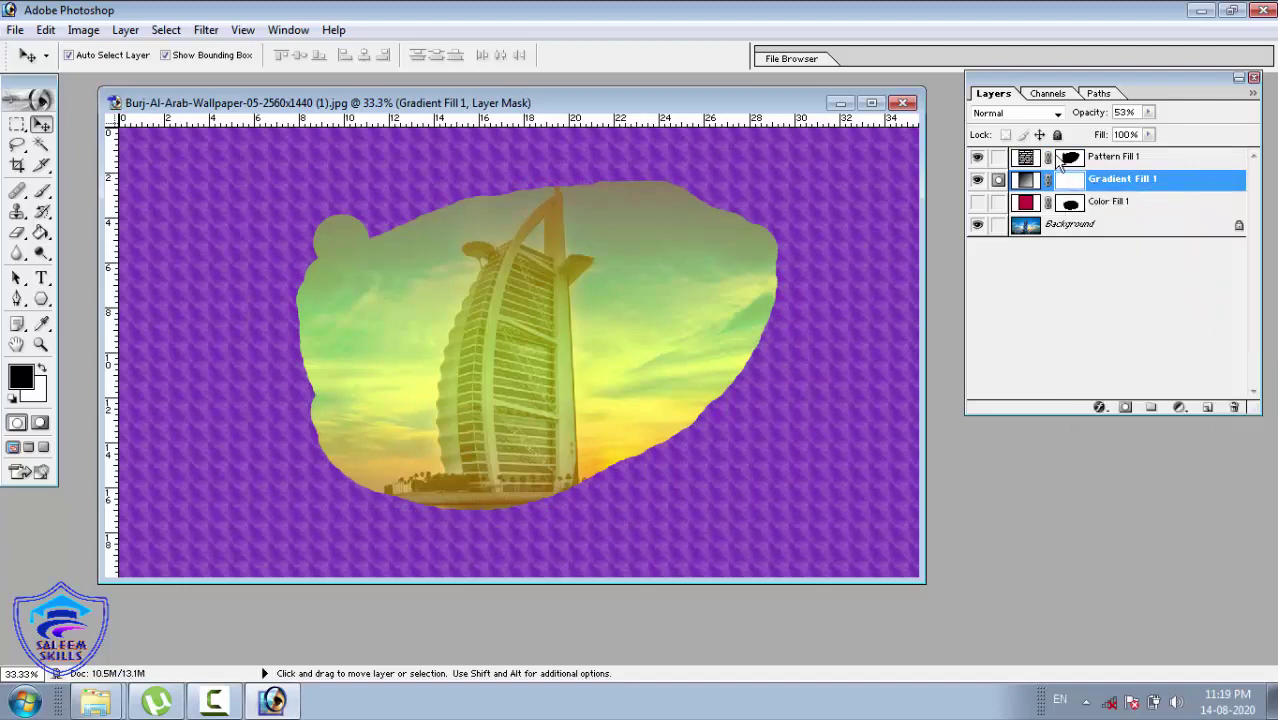
Compare the available adjustment layer types with the adjustment commands that apply directly to the image.
{"action": "left_click", "coordinate": [161, 31]}
{"action": "mouse_move", "coordinate": [134, 35]}
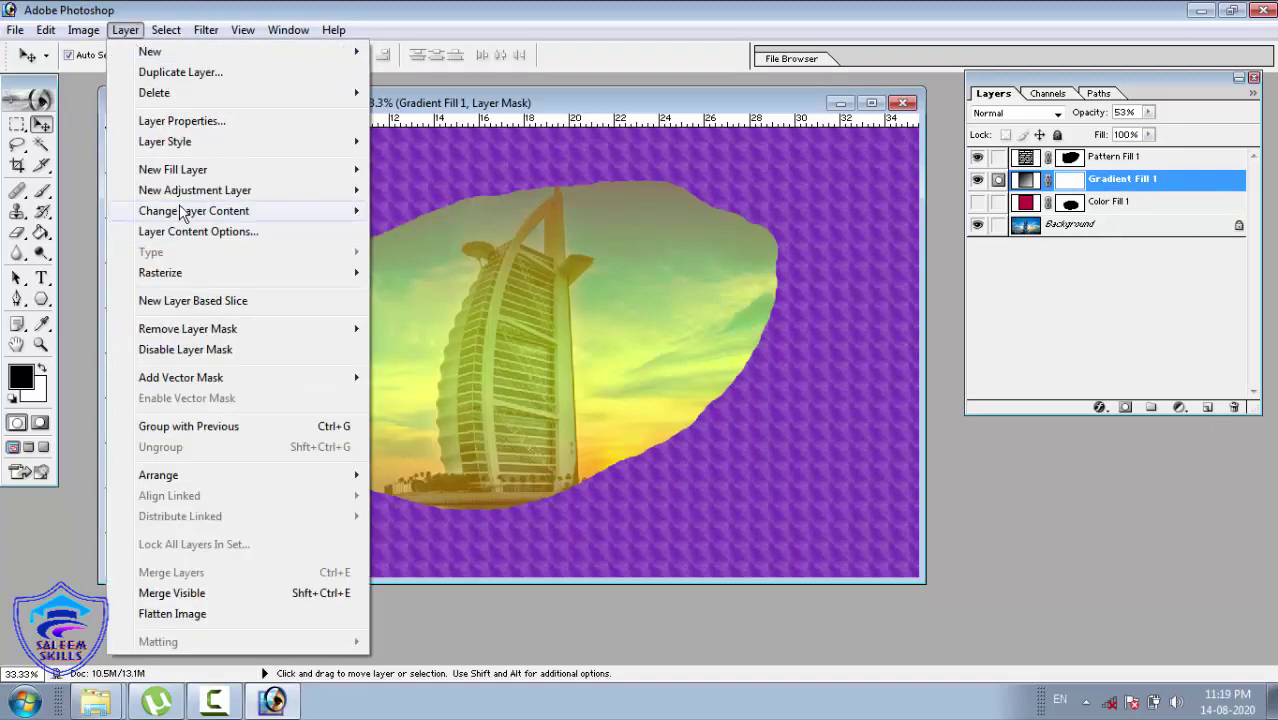
{"action": "mouse_move", "coordinate": [180, 198]}
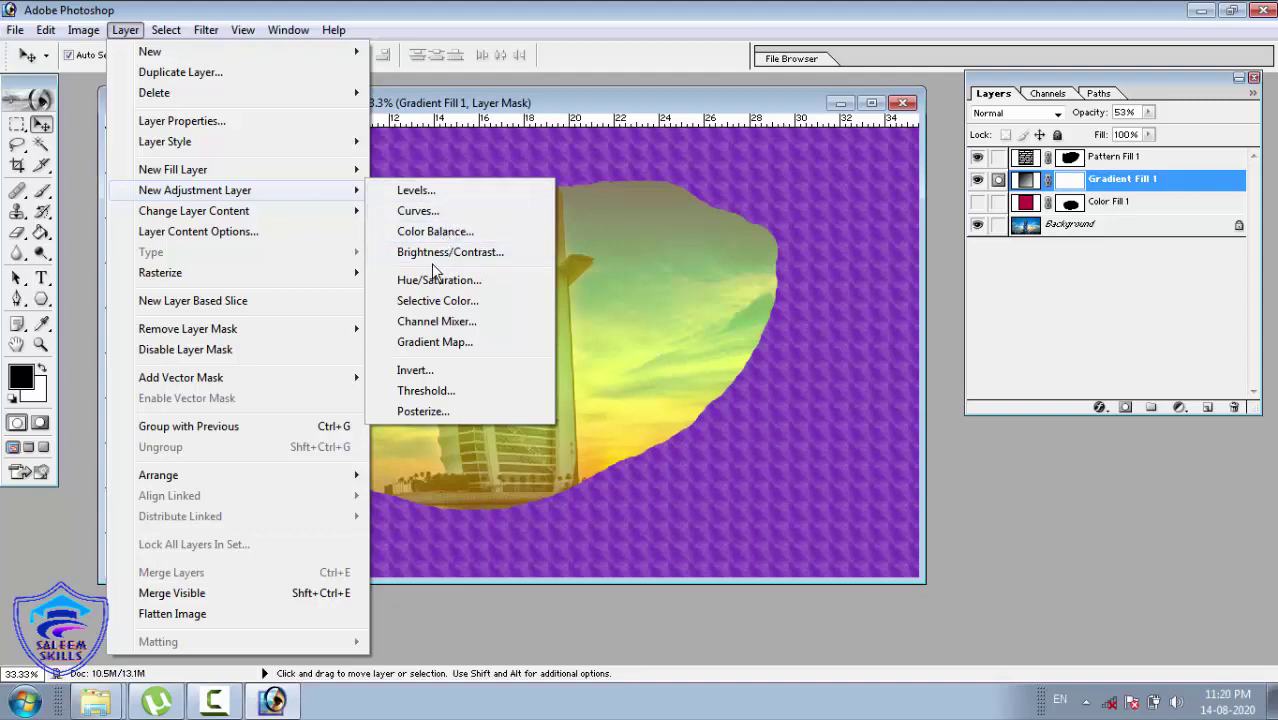
{"action": "left_click", "coordinate": [80, 34]}
{"action": "left_click", "coordinate": [90, 32]}
{"action": "mouse_move", "coordinate": [112, 87]}
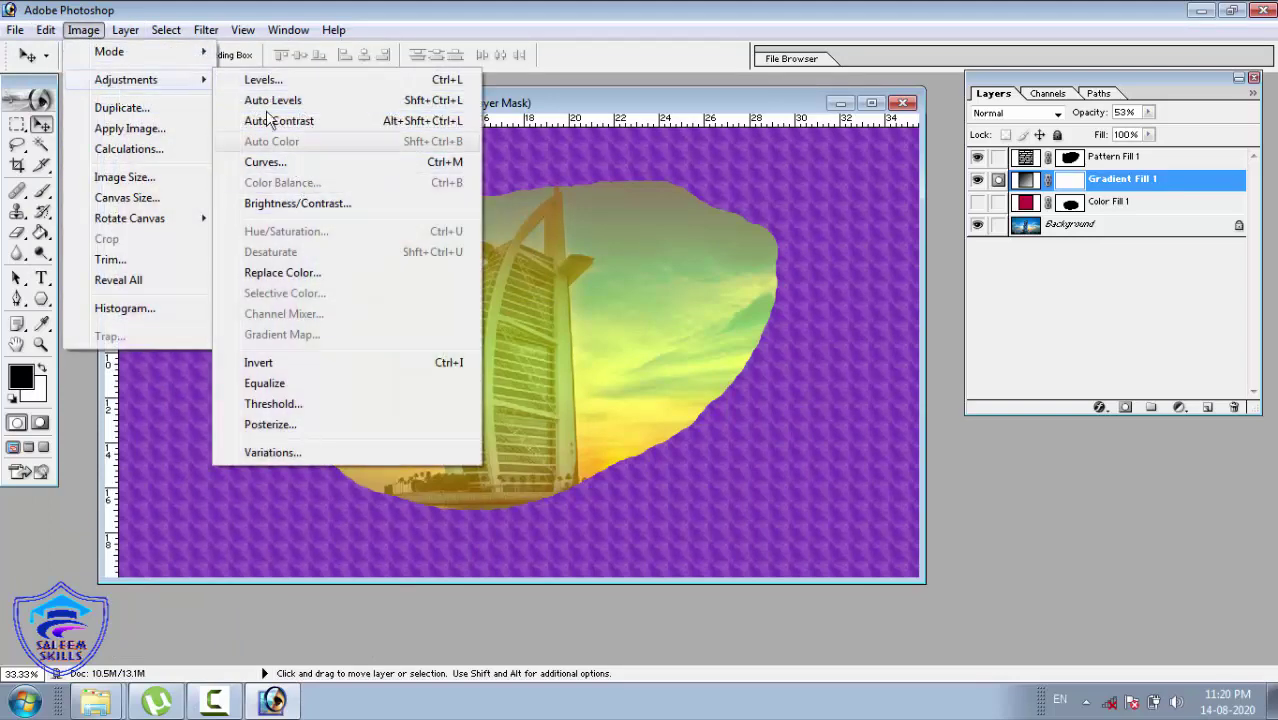
{"action": "left_click", "coordinate": [124, 32]}
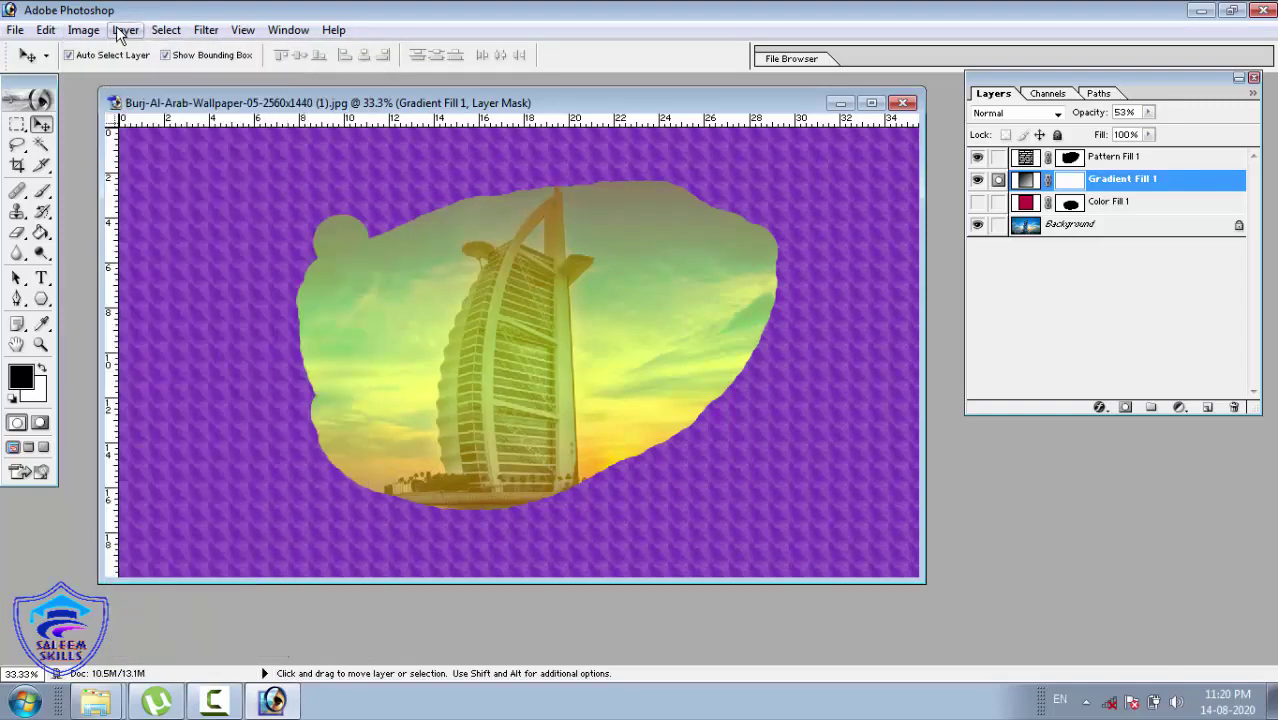
Add a Levels adjustment layer above the gradient fill with the midtone input level set to 0.57.
{"action": "left_click", "coordinate": [124, 32]}
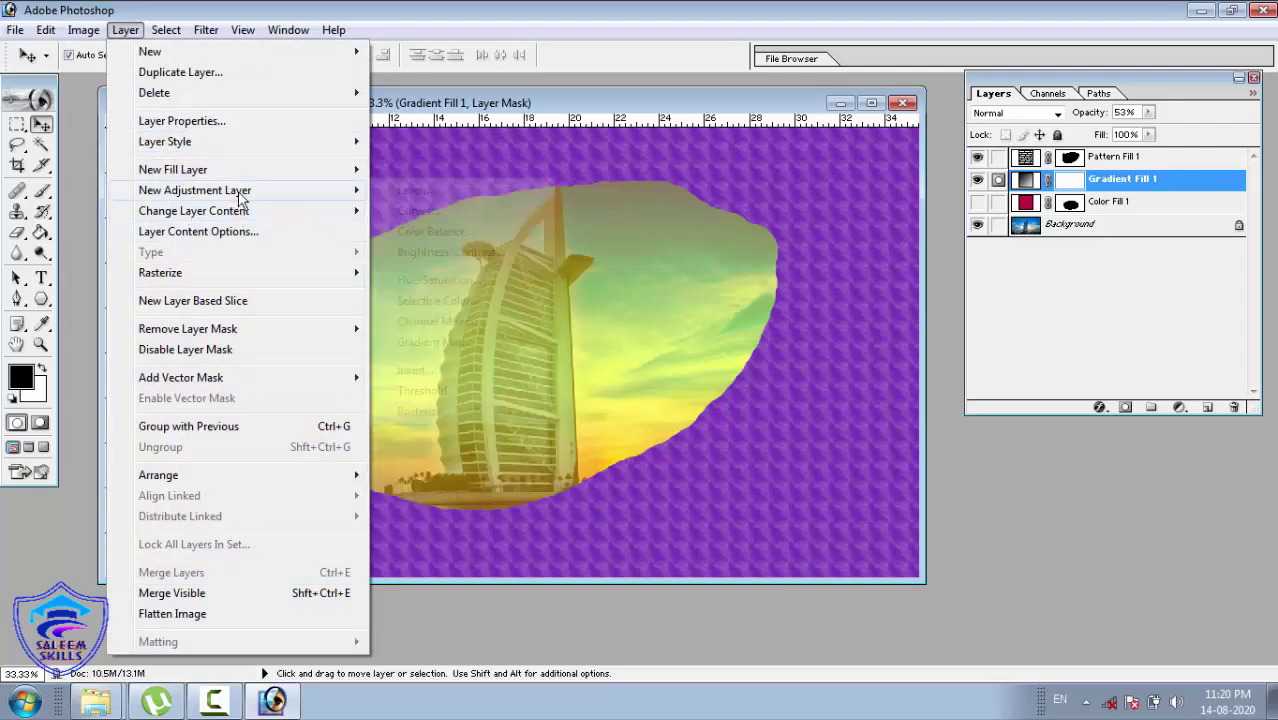
{"action": "mouse_move", "coordinate": [240, 200]}
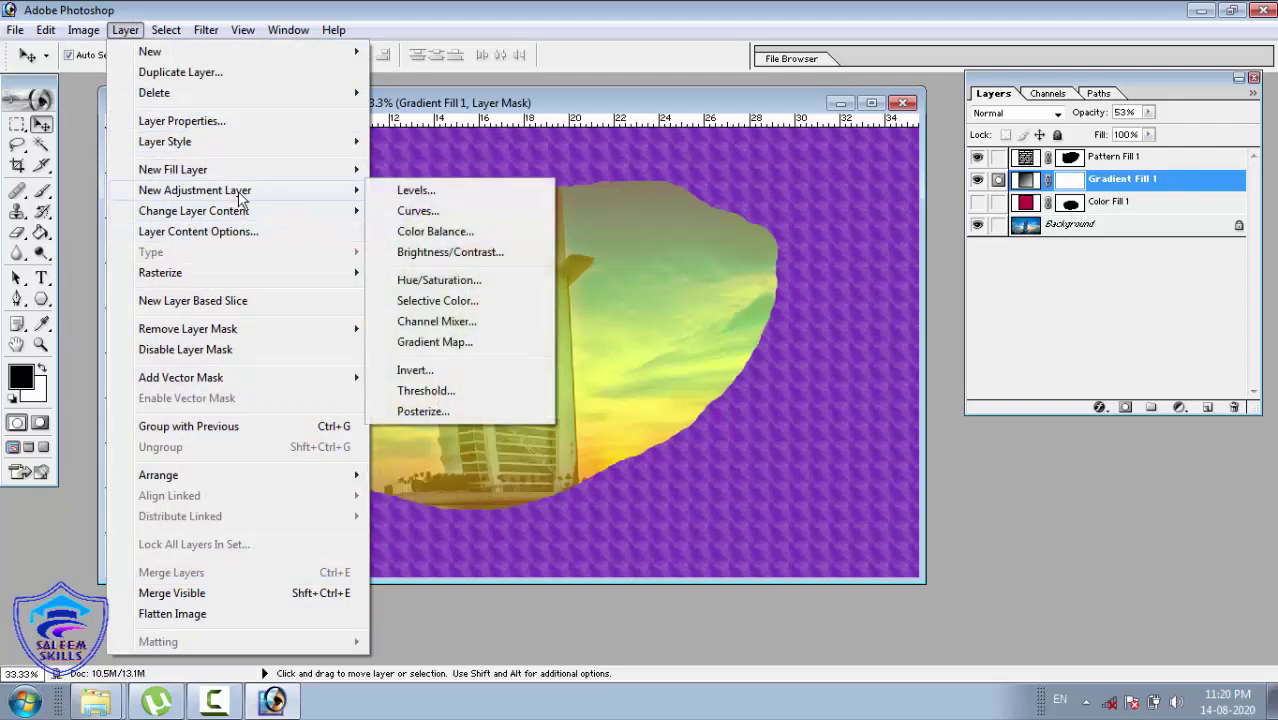
{"action": "left_click", "coordinate": [443, 190]}
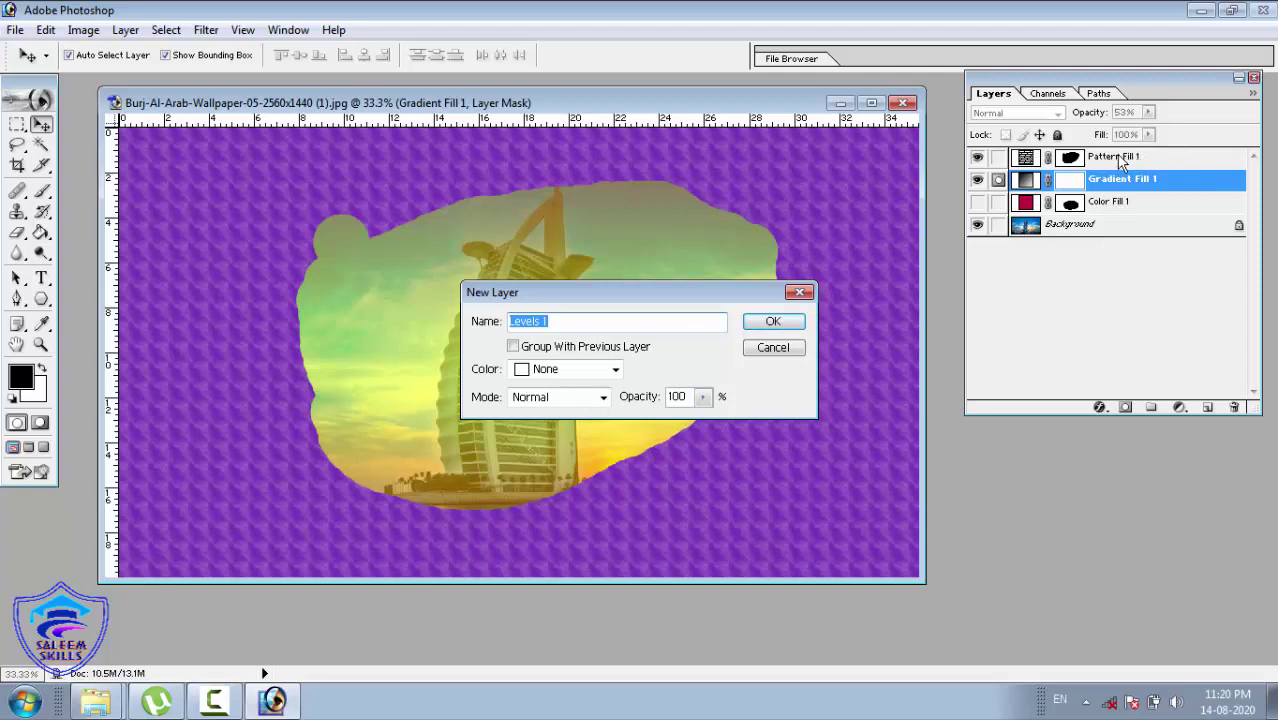
{"action": "left_click", "coordinate": [772, 321]}
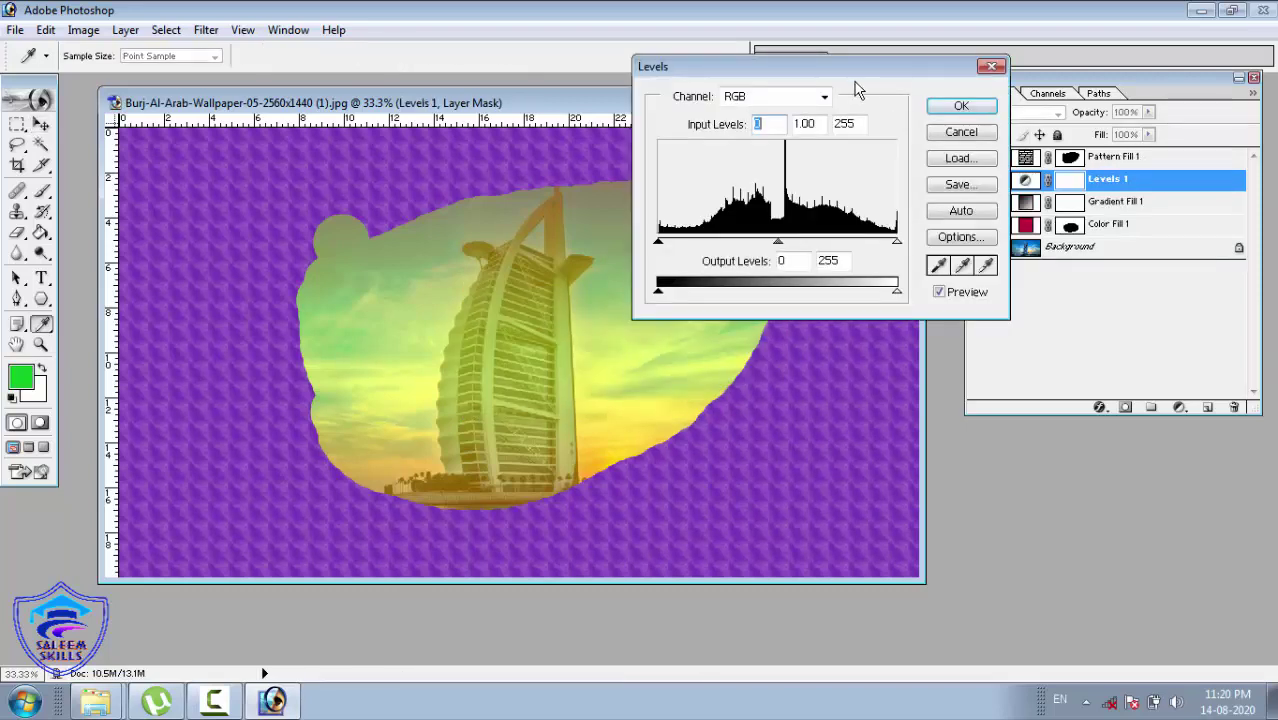
{"action": "left_click_drag", "start_coordinate": [840, 70], "coordinate": [700, 102]}
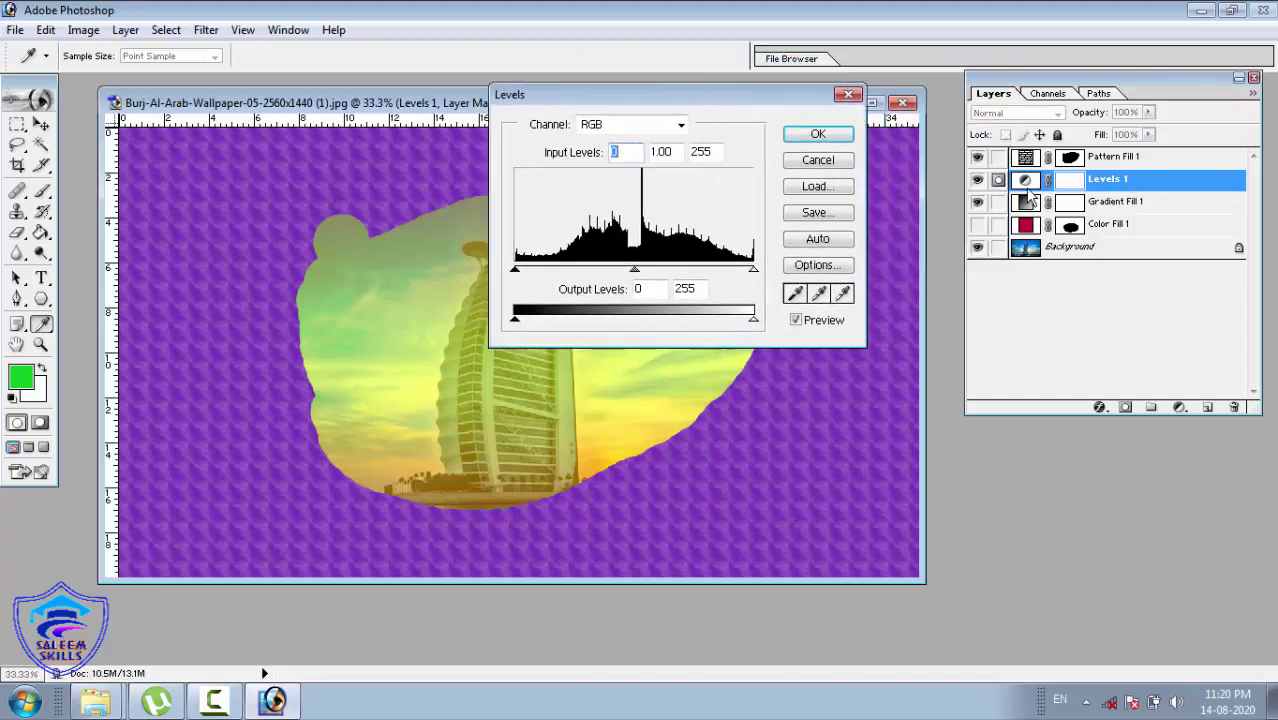
{"action": "left_click", "coordinate": [643, 271]}
{"action": "left_click_drag", "start_coordinate": [643, 275], "coordinate": [679, 289]}
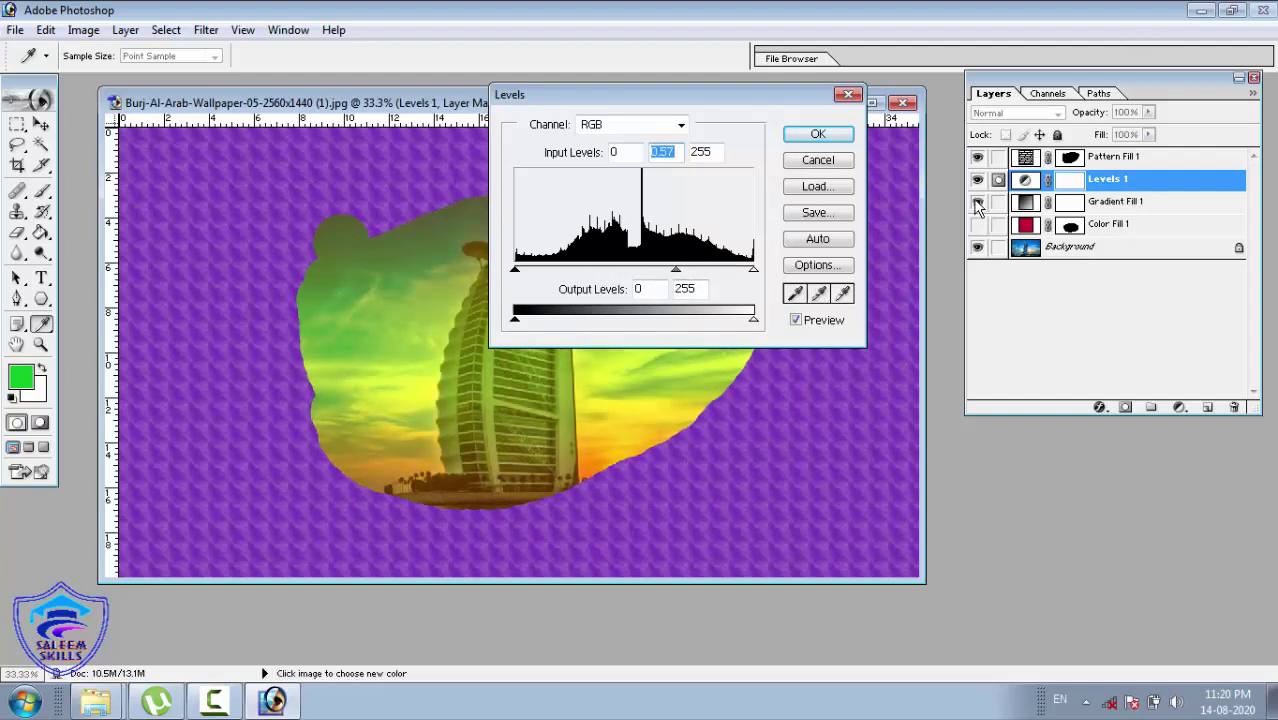
{"action": "left_click", "coordinate": [813, 134]}
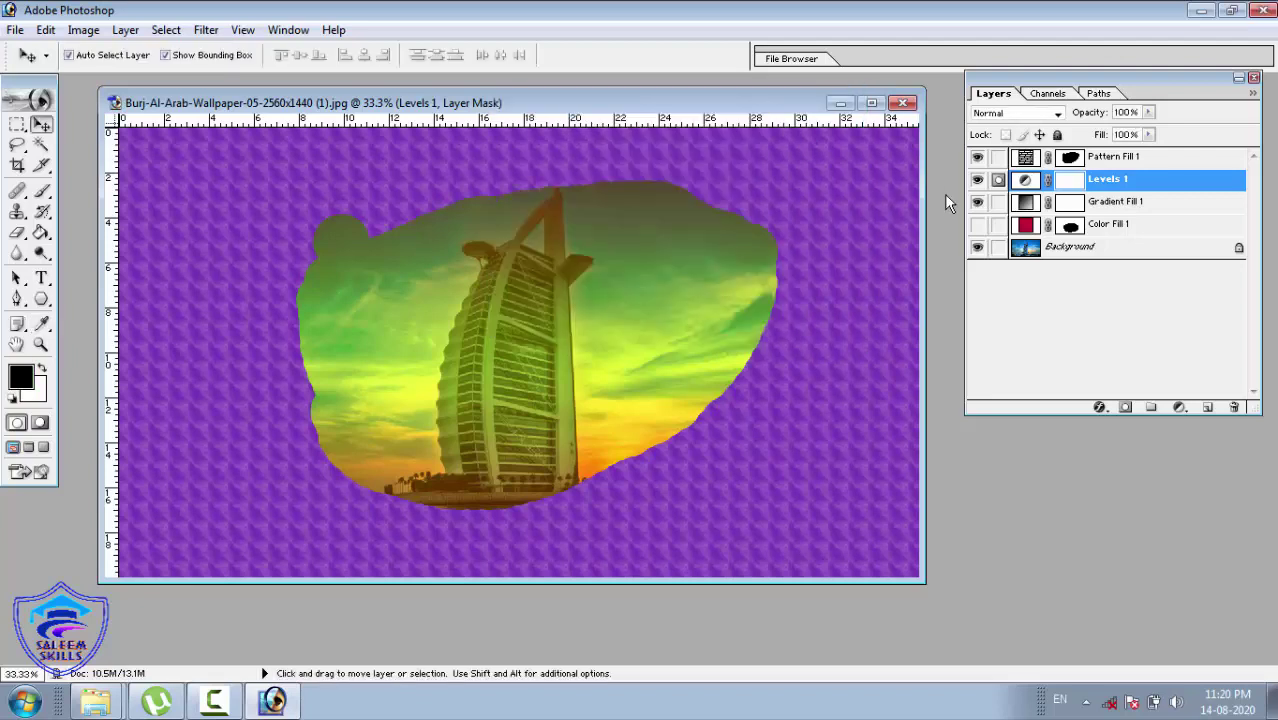
Hide the gradient fill and pattern fill layers, and toggle the Levels layer's visibility to compare its effect on the photo.
{"action": "left_click", "coordinate": [977, 203]}
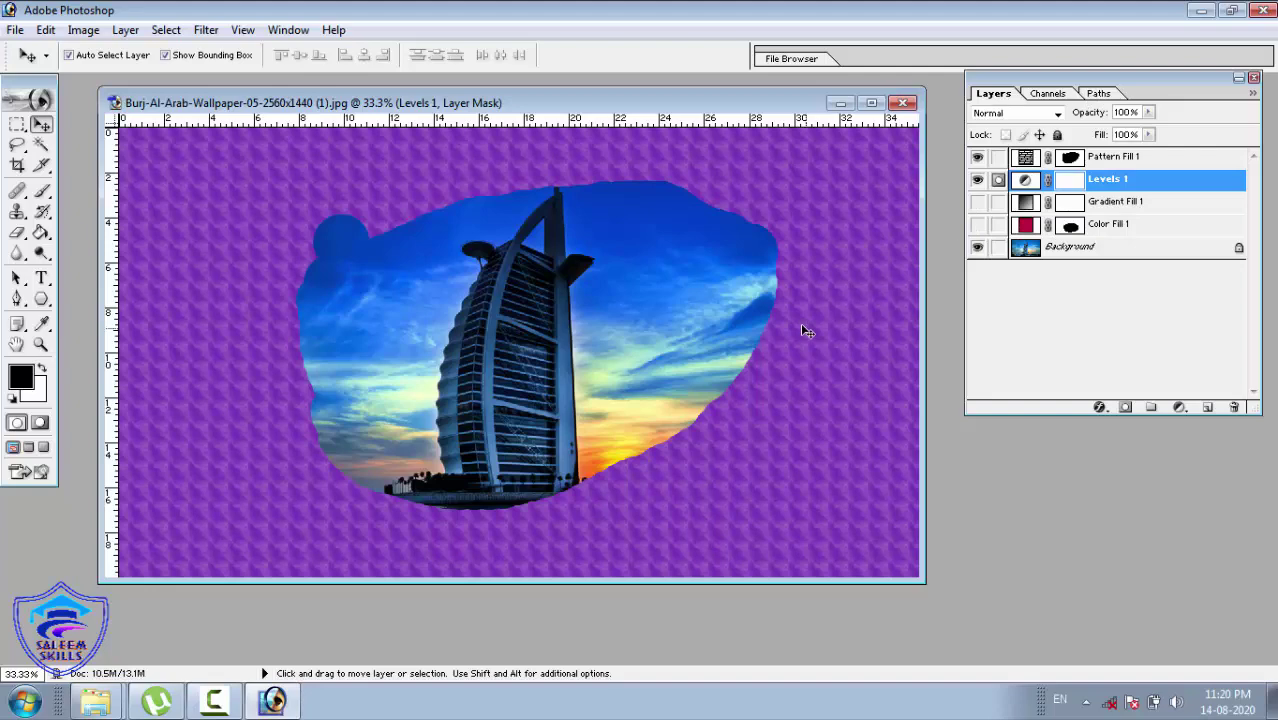
{"action": "left_click", "coordinate": [977, 158]}
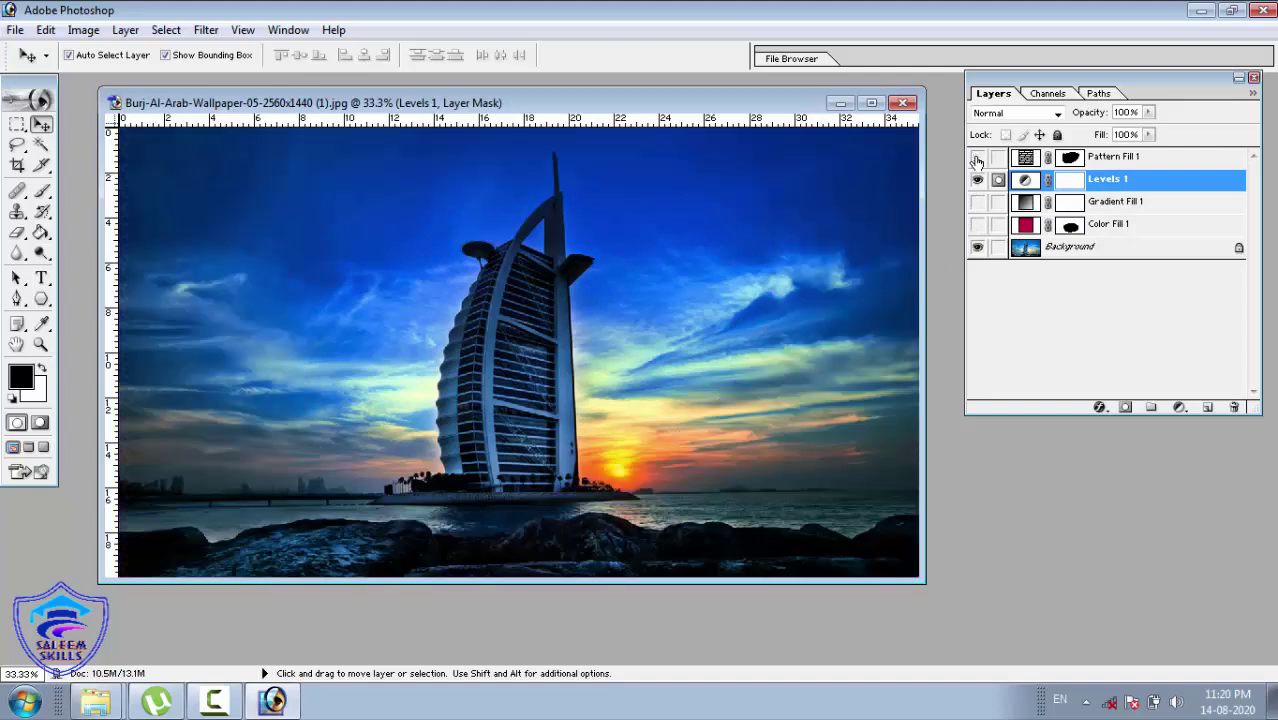
{"action": "left_click", "coordinate": [977, 179]}
Edit the Levels adjustment layer and darken its midtone input level to 0.40.
{"action": "double_click", "coordinate": [1025, 182]}
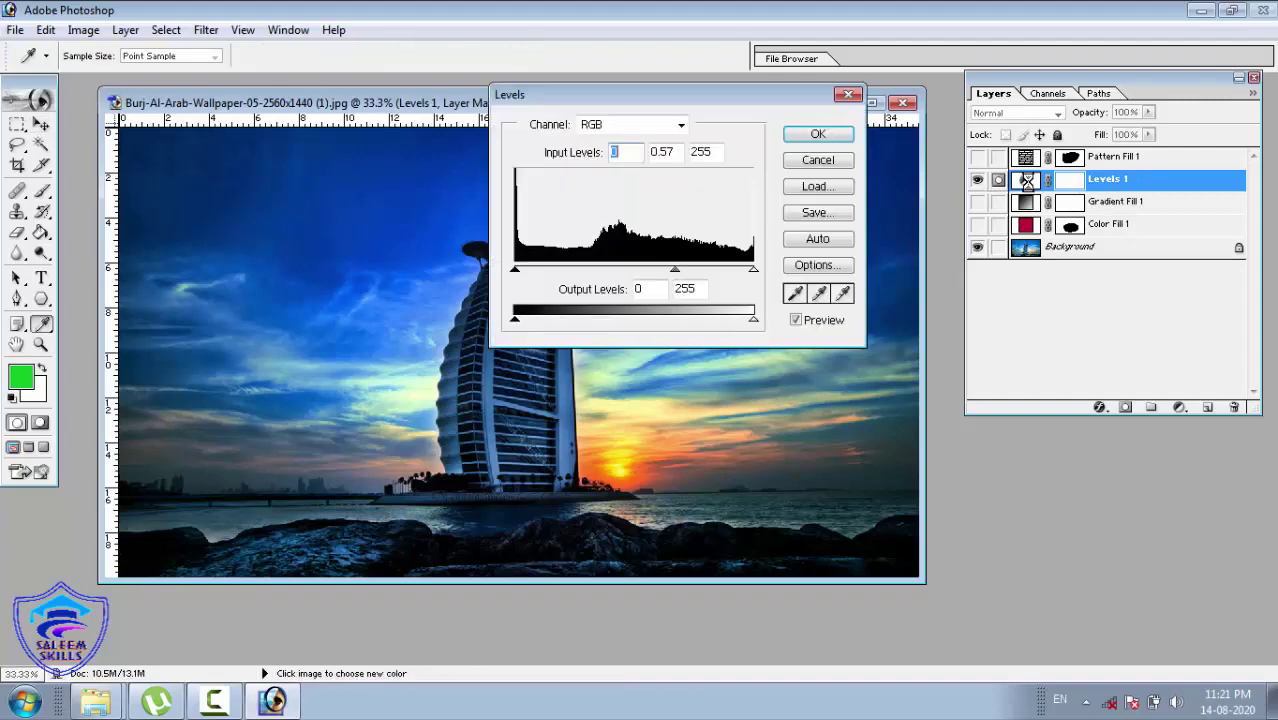
{"action": "mouse_move", "coordinate": [518, 271]}
{"action": "left_mouse_down"}
{"action": "mouse_move", "coordinate": [610, 271]}
{"action": "mouse_move", "coordinate": [514, 273]}
{"action": "left_mouse_up"}
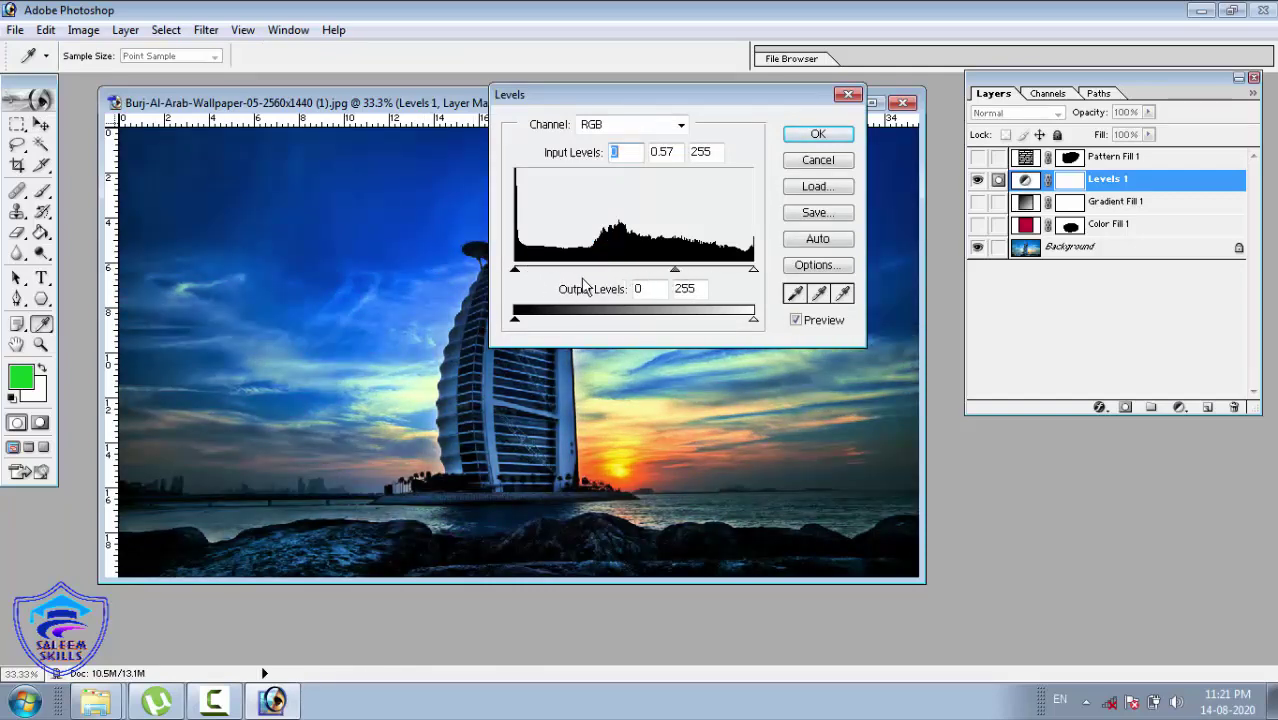
{"action": "left_click_drag", "start_coordinate": [672, 272], "coordinate": [697, 285]}
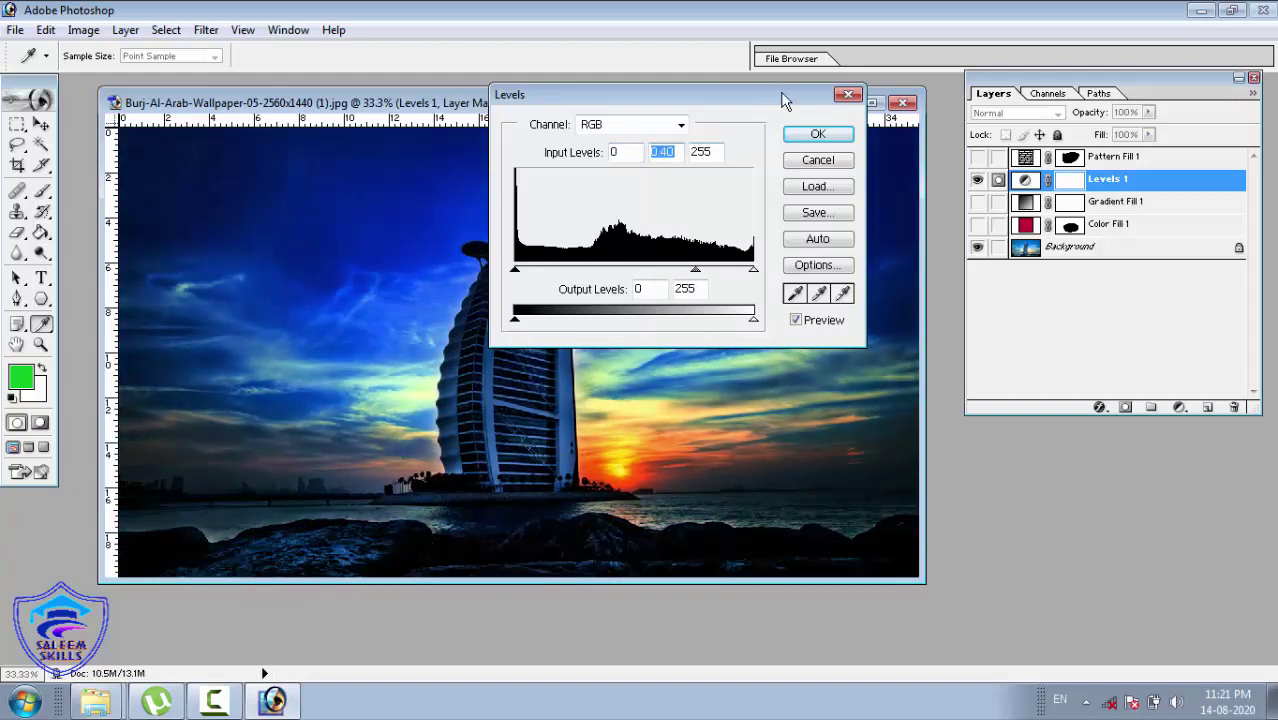
{"action": "left_click", "coordinate": [790, 133]}
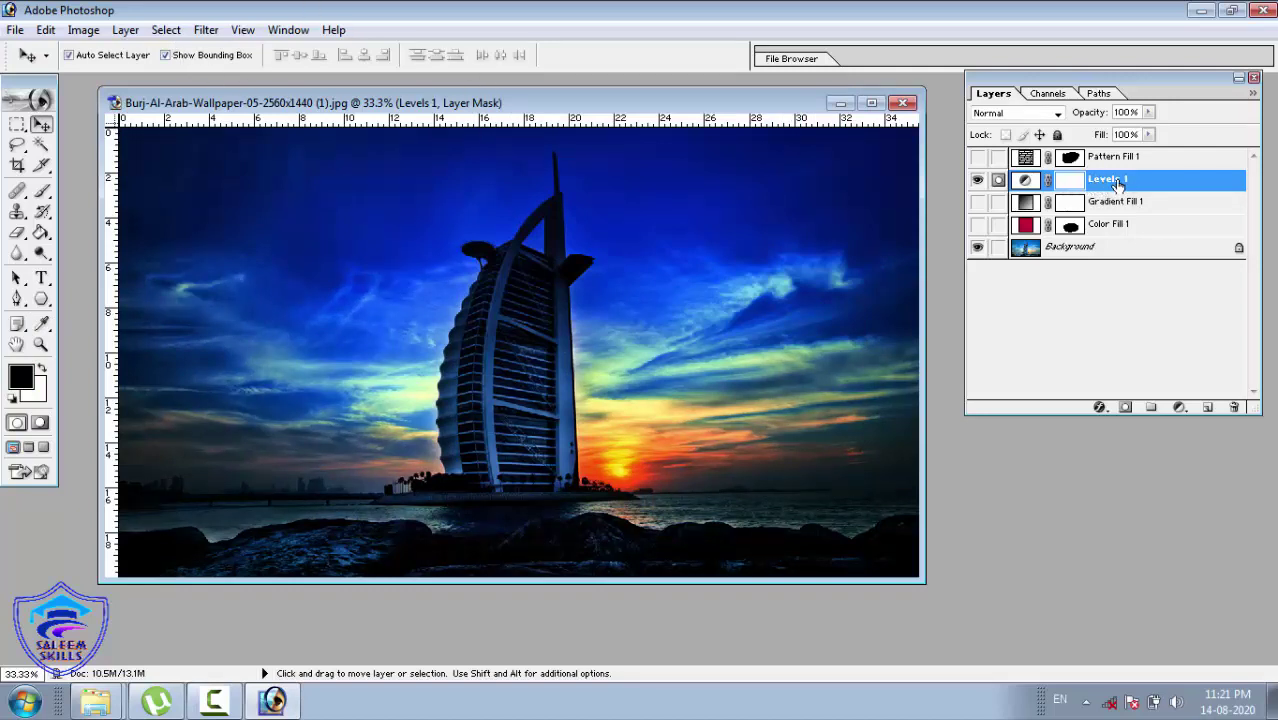
Add a Curves adjustment layer above Levels and bend the RGB curve upward to input 81, output 147.
{"action": "left_click", "coordinate": [180, 30]}
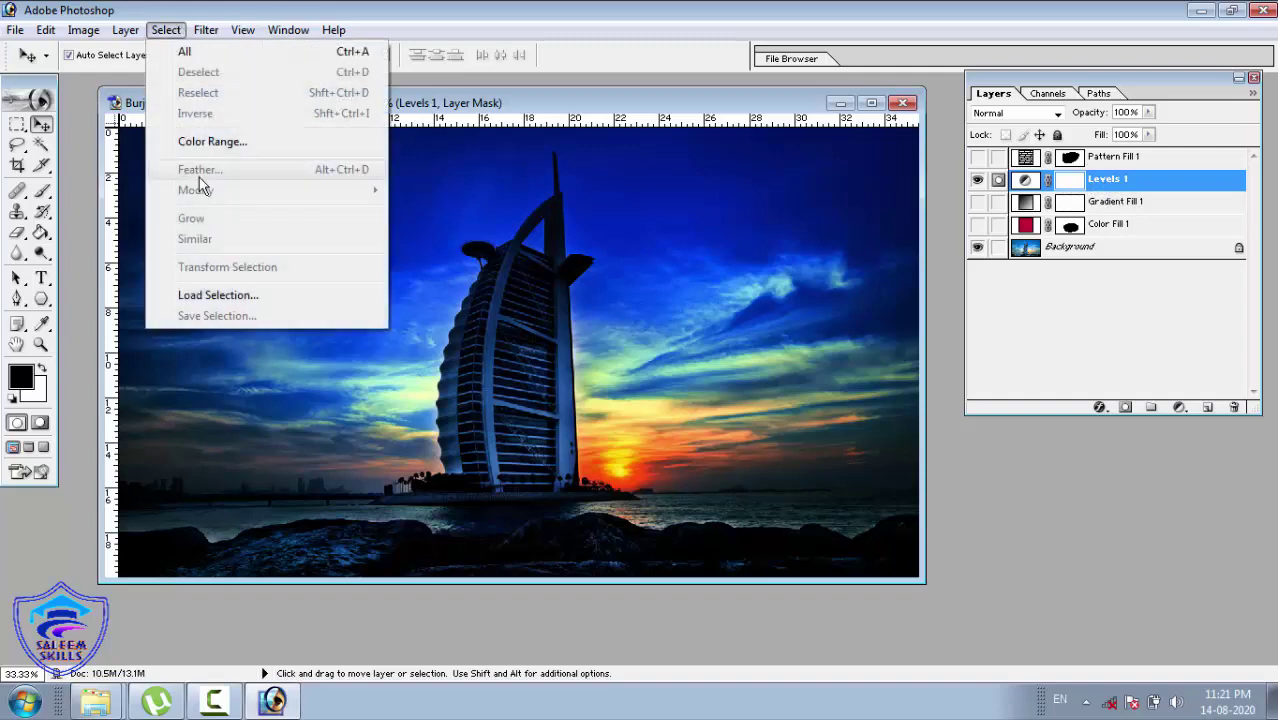
{"action": "mouse_move", "coordinate": [128, 32]}
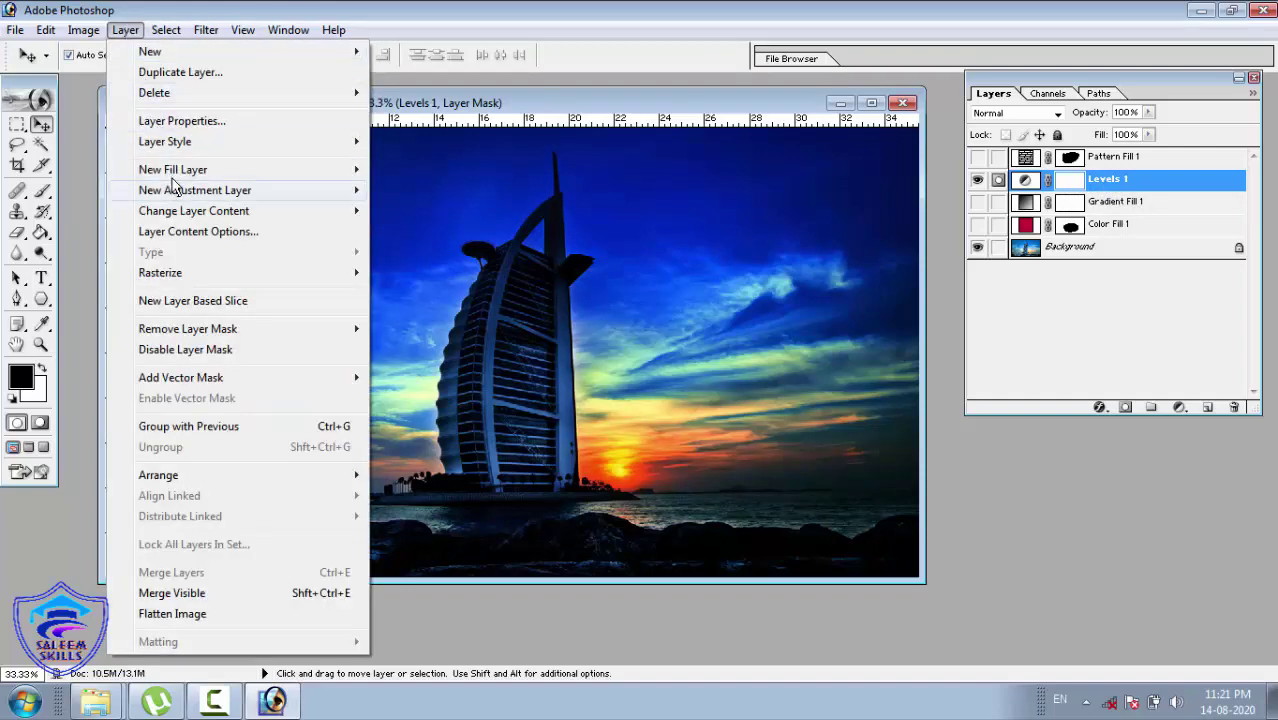
{"action": "mouse_move", "coordinate": [180, 190]}
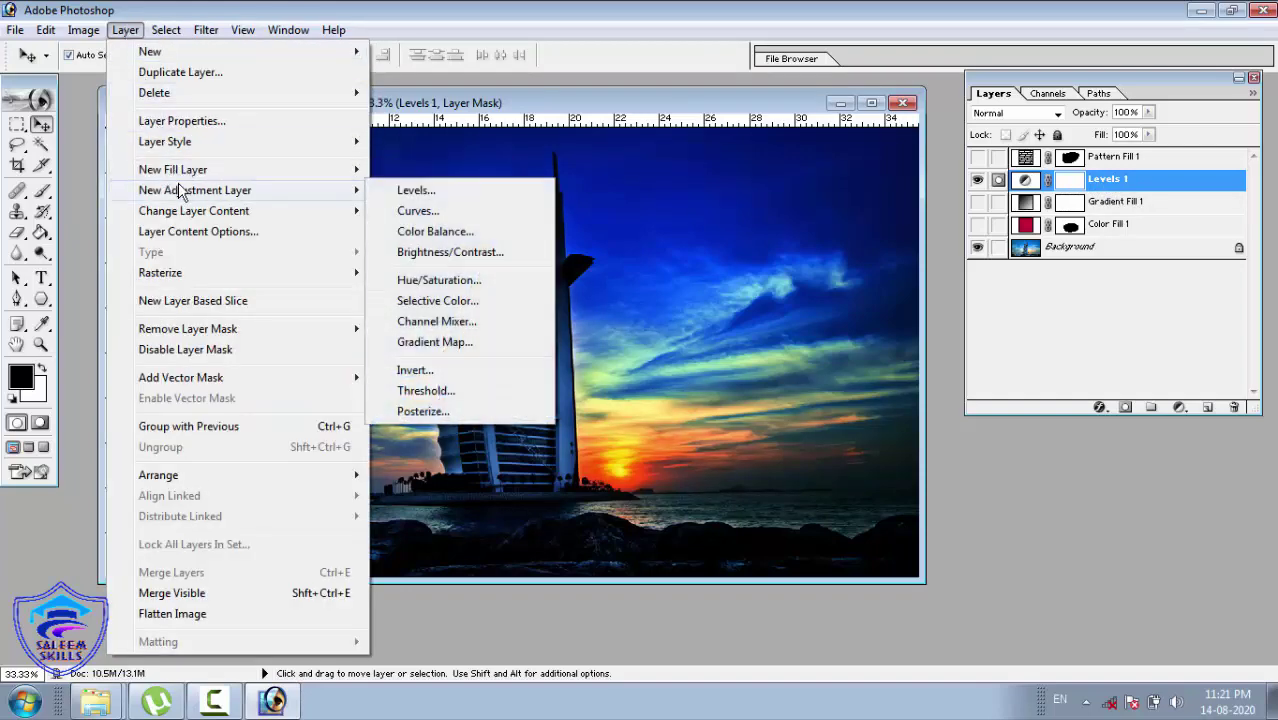
{"action": "left_click", "coordinate": [436, 212]}
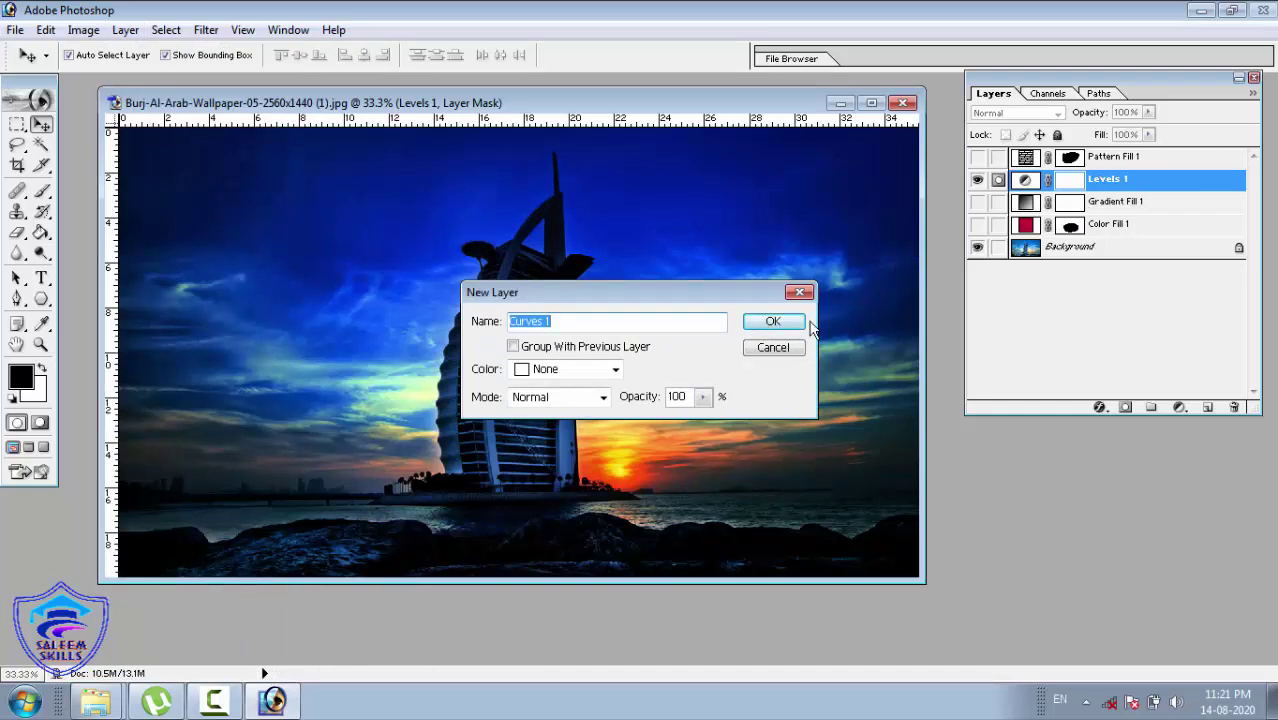
{"action": "left_click", "coordinate": [772, 322]}
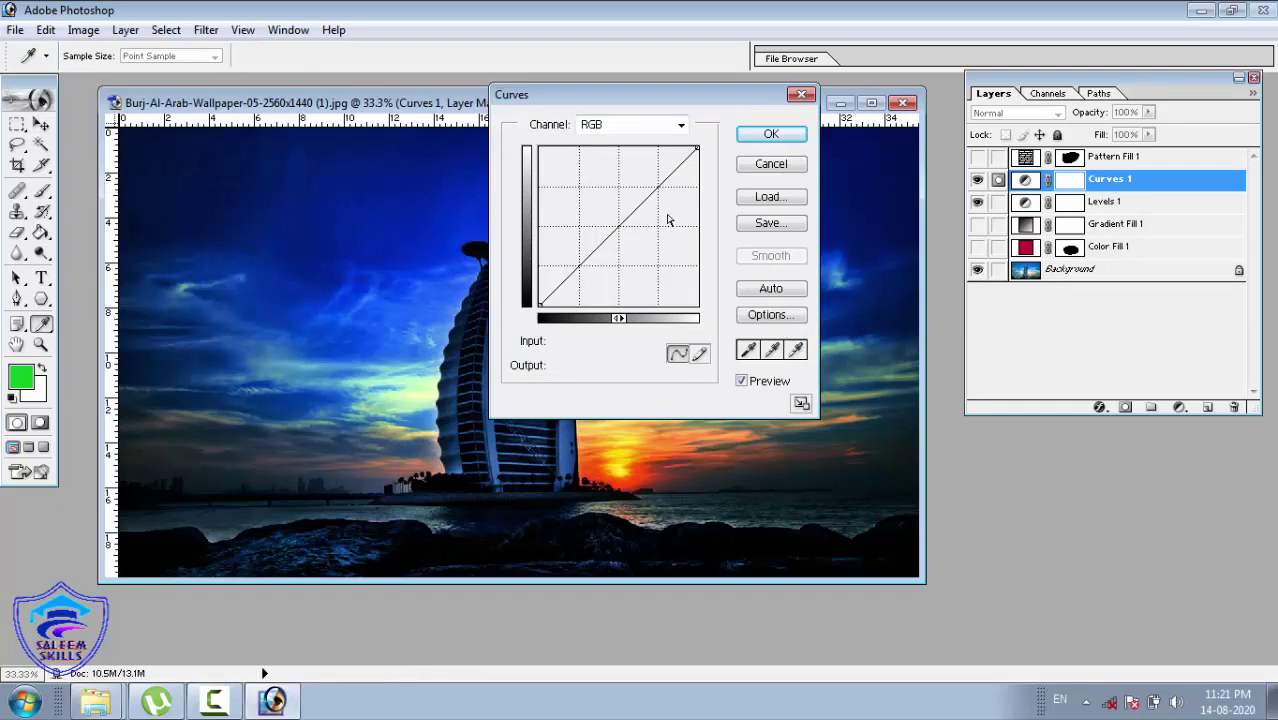
{"action": "left_click_drag", "start_coordinate": [622, 224], "coordinate": [647, 238]}
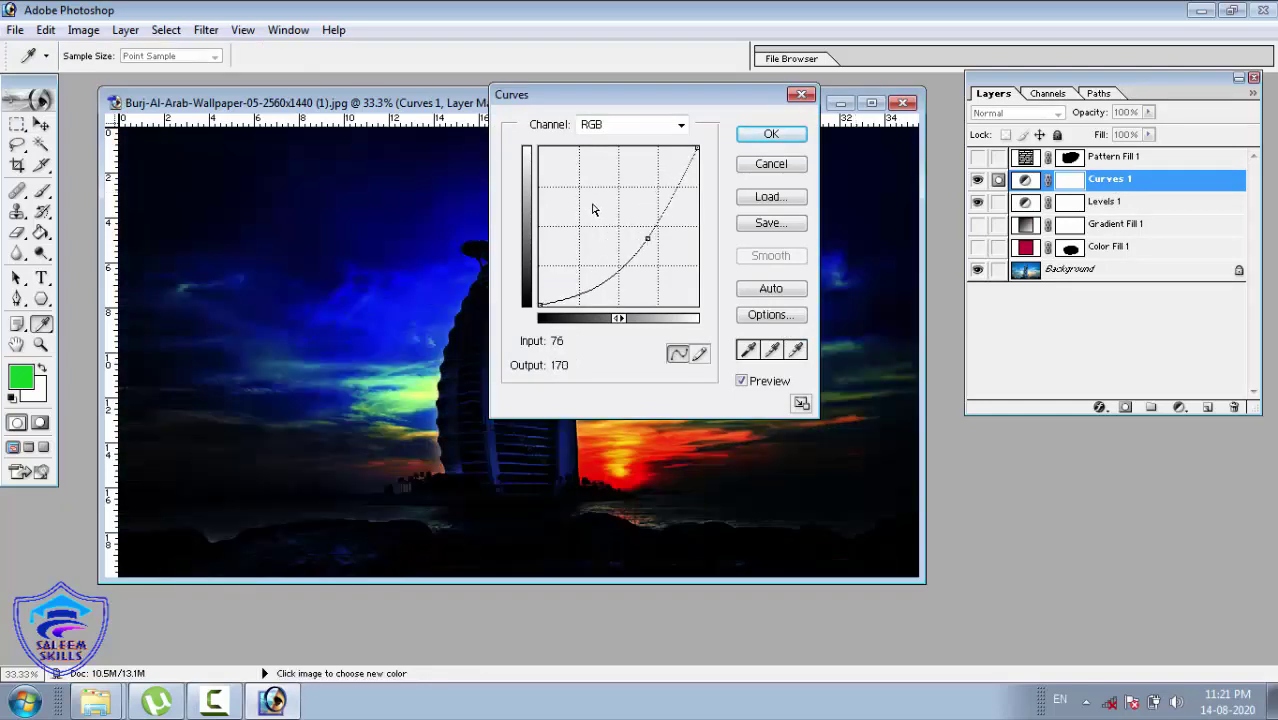
{"action": "left_click_drag", "start_coordinate": [647, 238], "coordinate": [590, 213]}
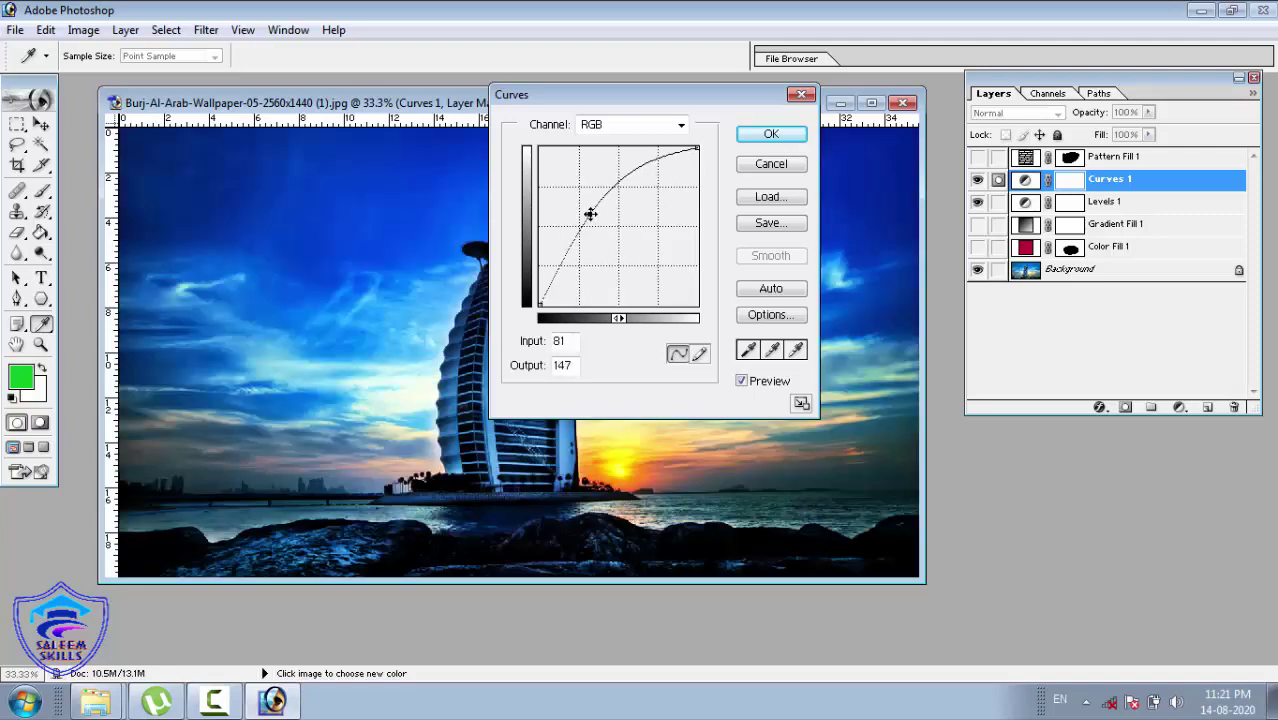
Raise the Red curve to input 69, output 169, lower the Green curve to input 164, output 74, and apply the curves.
{"action": "left_click", "coordinate": [607, 126]}
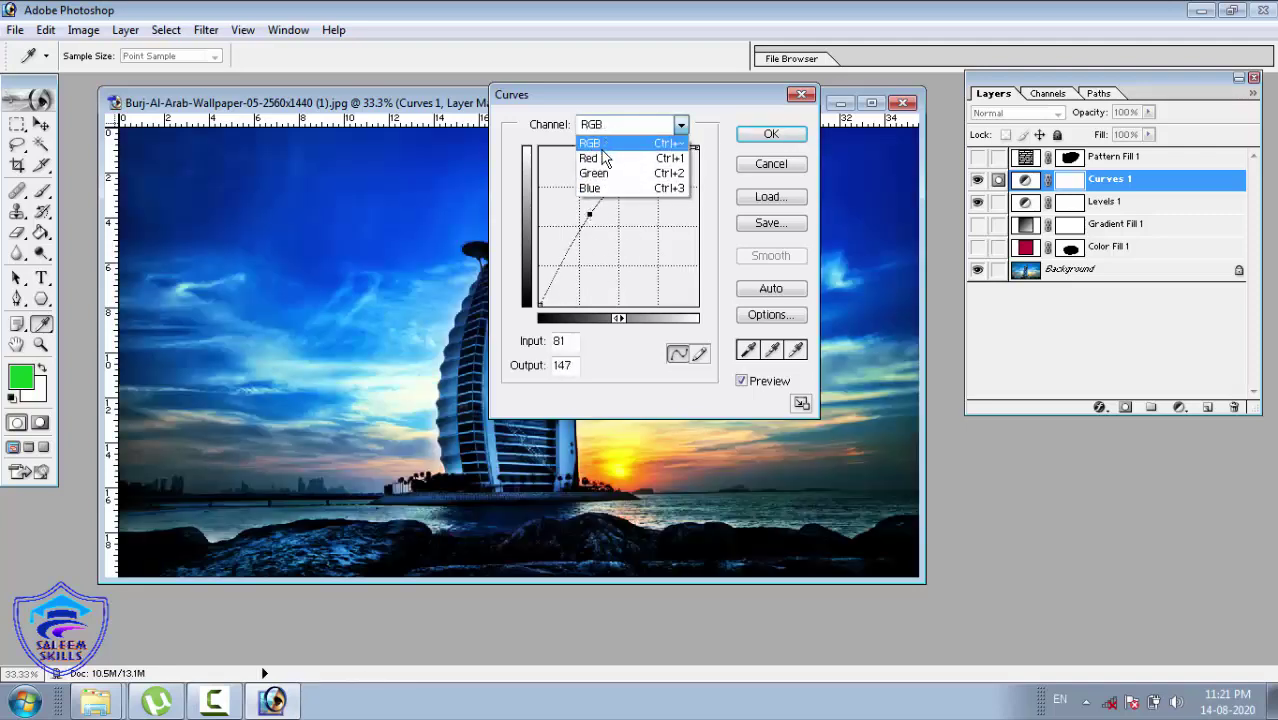
{"action": "left_click", "coordinate": [601, 162]}
{"action": "left_click_drag", "start_coordinate": [619, 229], "coordinate": [581, 200]}
{"action": "left_click", "coordinate": [611, 125]}
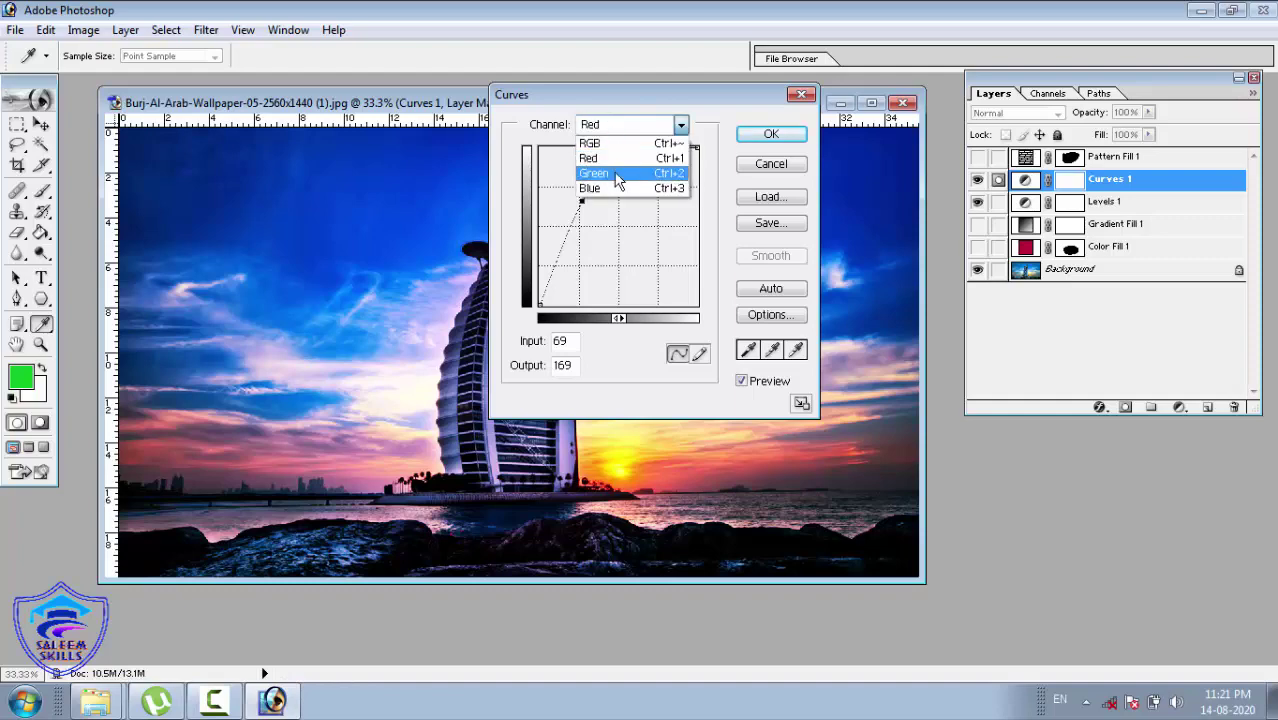
{"action": "left_click", "coordinate": [617, 173]}
{"action": "left_click_drag", "start_coordinate": [622, 225], "coordinate": [641, 259]}
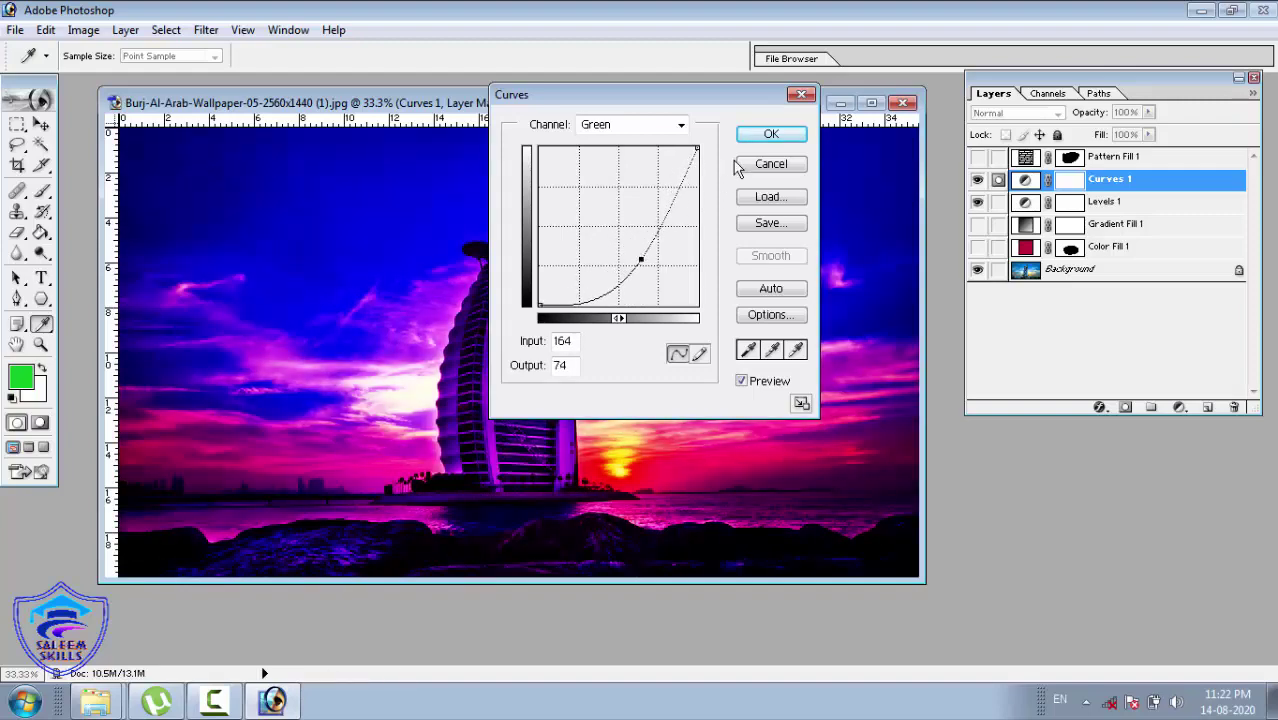
{"action": "left_click", "coordinate": [750, 135]}
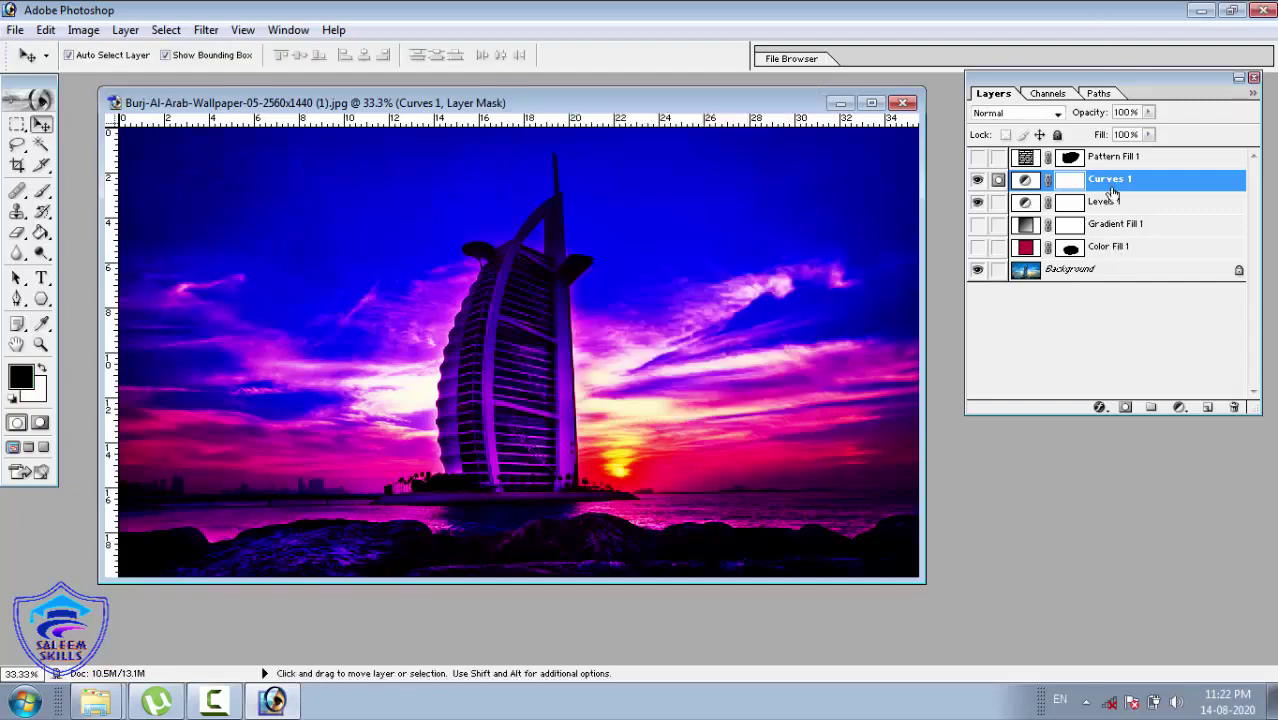
Change the Curves layer's content to Brightness/Contrast and raise its brightness to +72.
{"action": "left_click", "coordinate": [125, 30]}
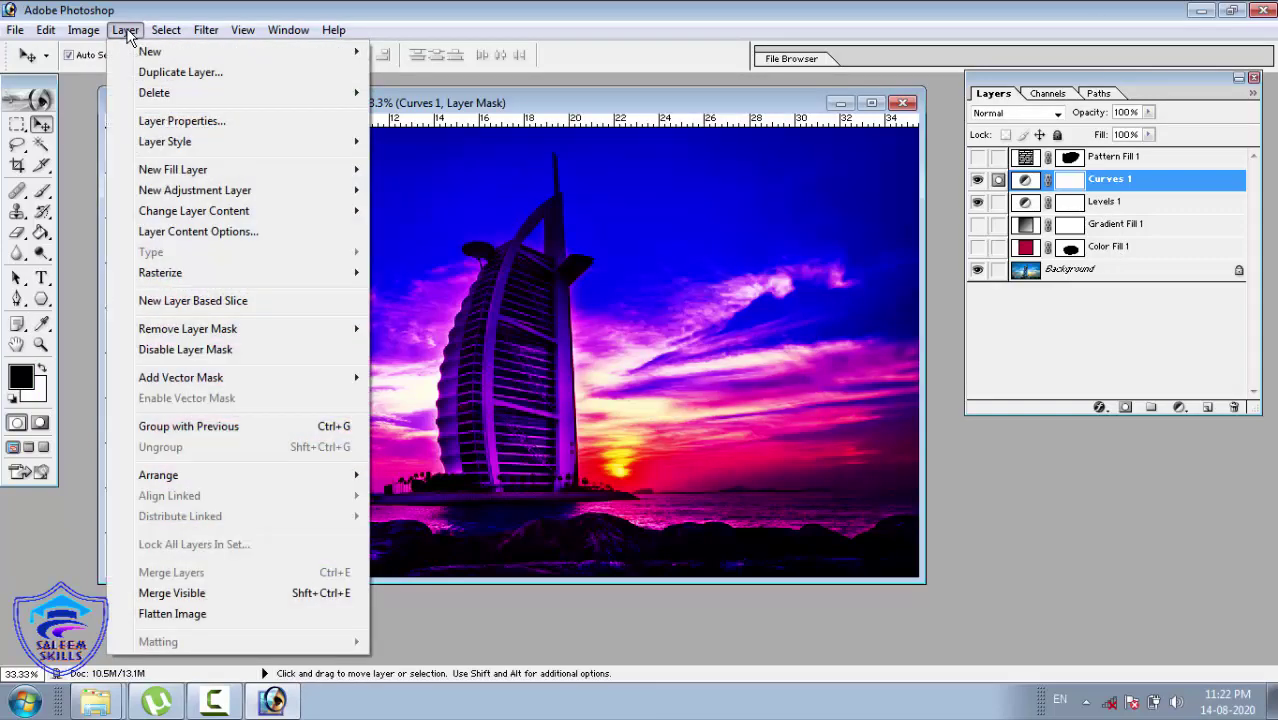
{"action": "mouse_move", "coordinate": [162, 196]}
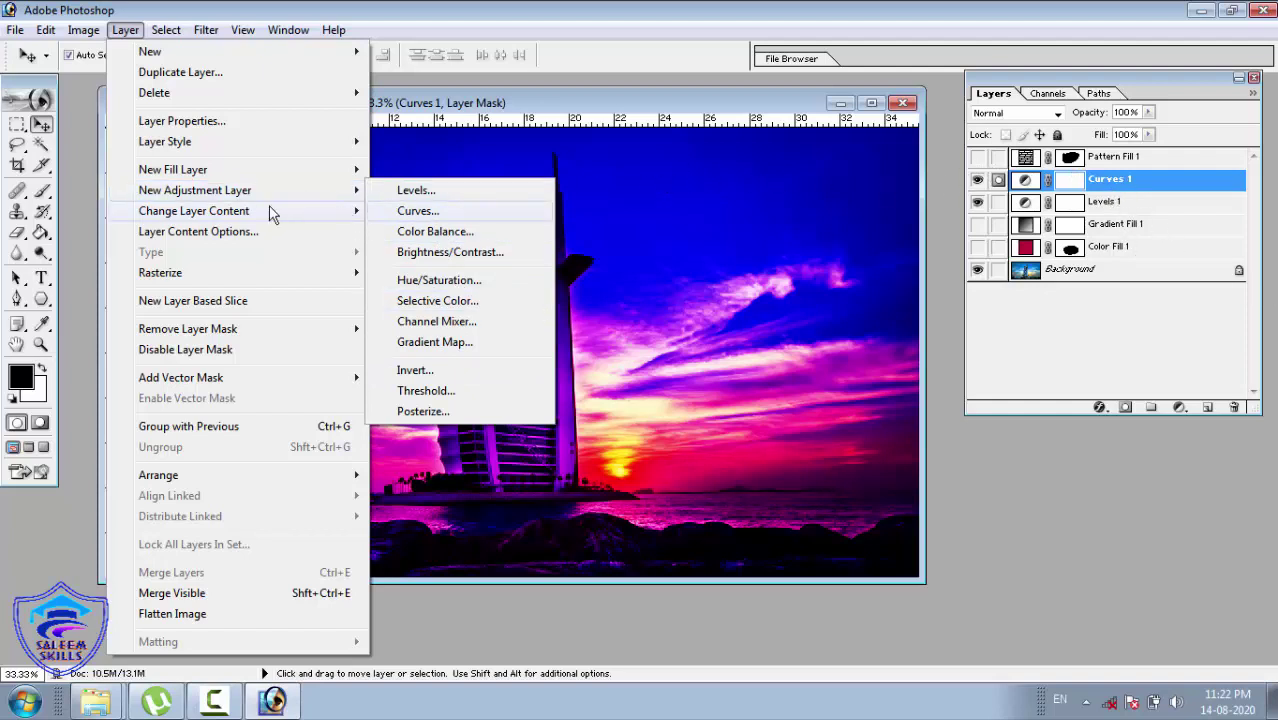
{"action": "mouse_move", "coordinate": [285, 191]}
{"action": "mouse_move", "coordinate": [259, 222]}
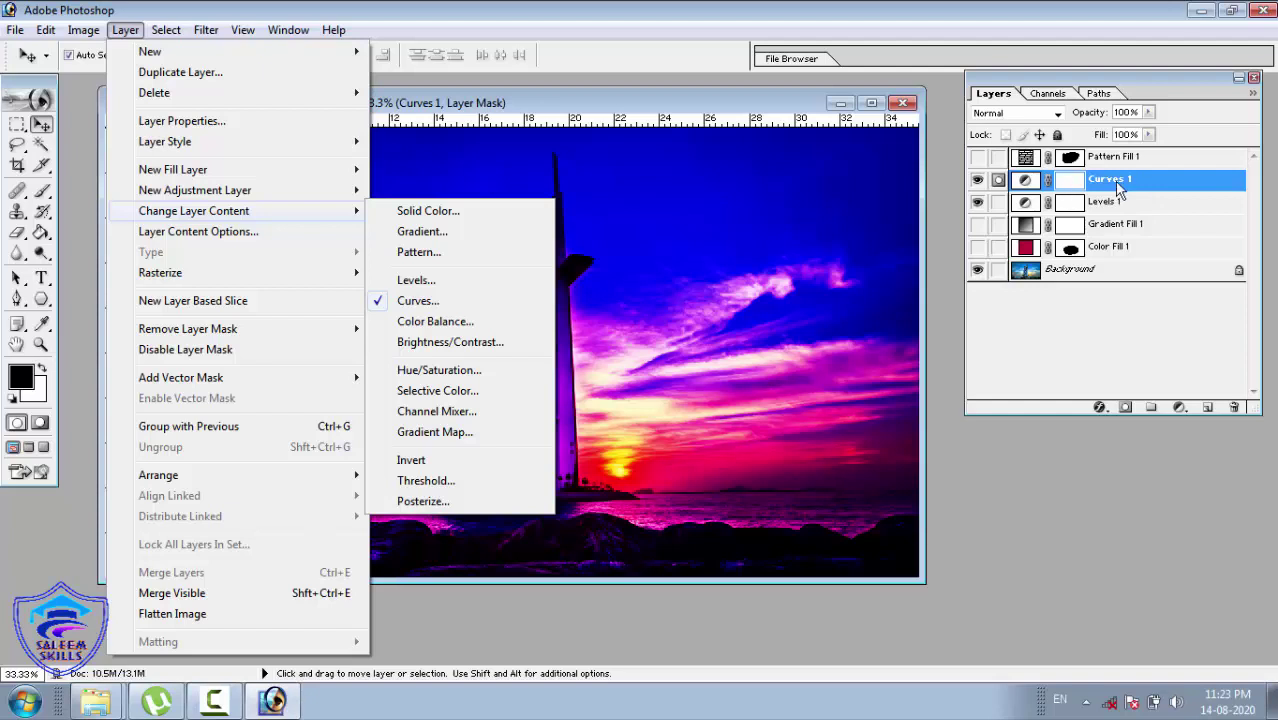
{"action": "left_click", "coordinate": [488, 345]}
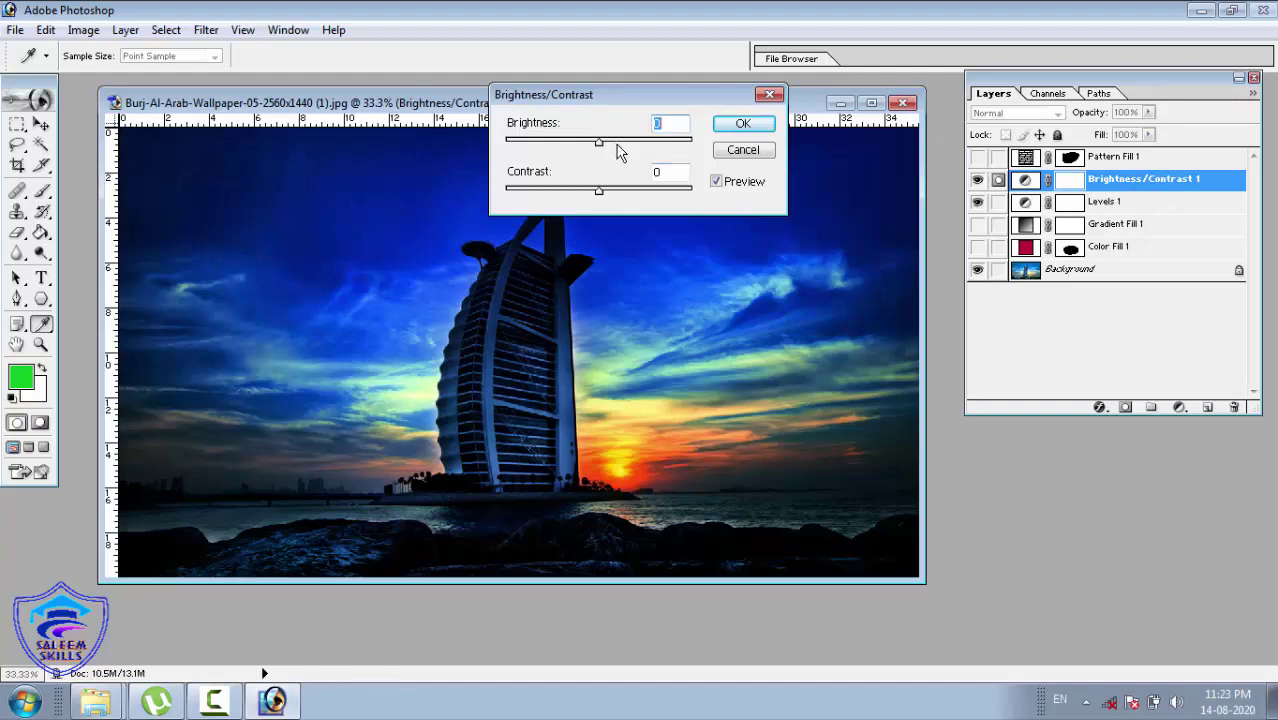
{"action": "left_click_drag", "start_coordinate": [617, 145], "coordinate": [666, 143]}
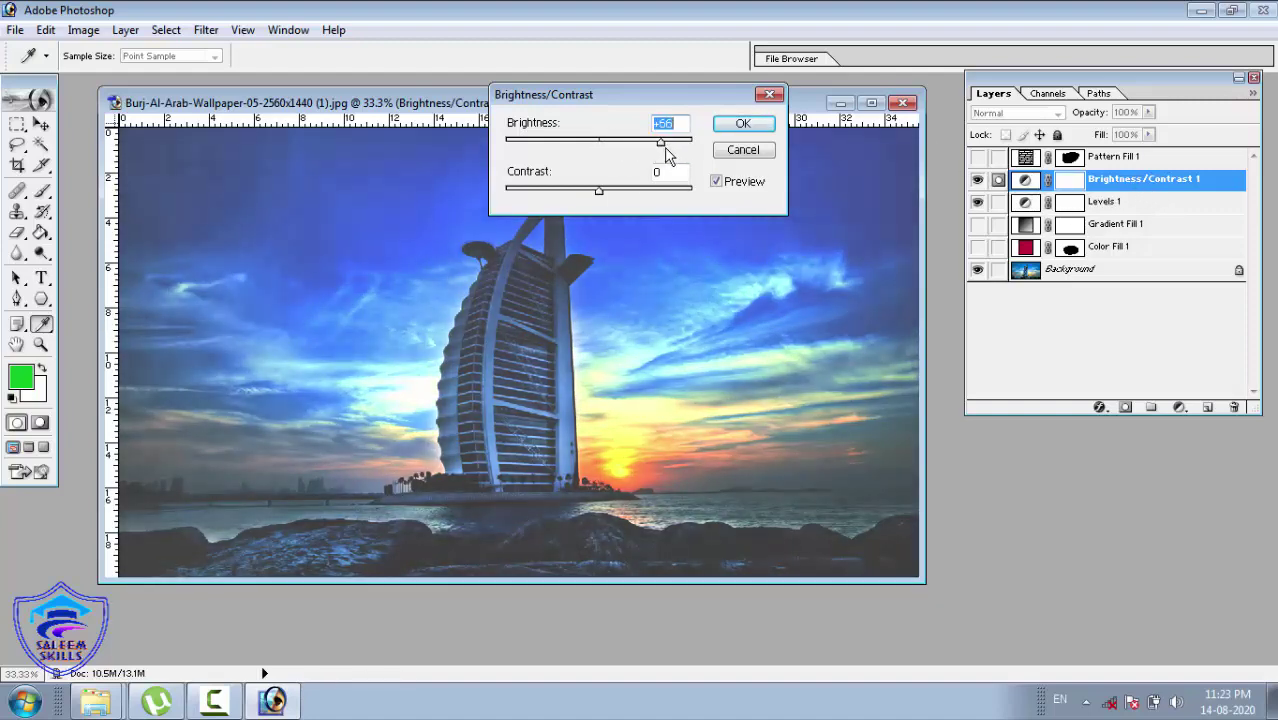
Set the Brightness/Contrast layer's contrast to +55 and apply the adjustment.
{"action": "left_click", "coordinate": [631, 190]}
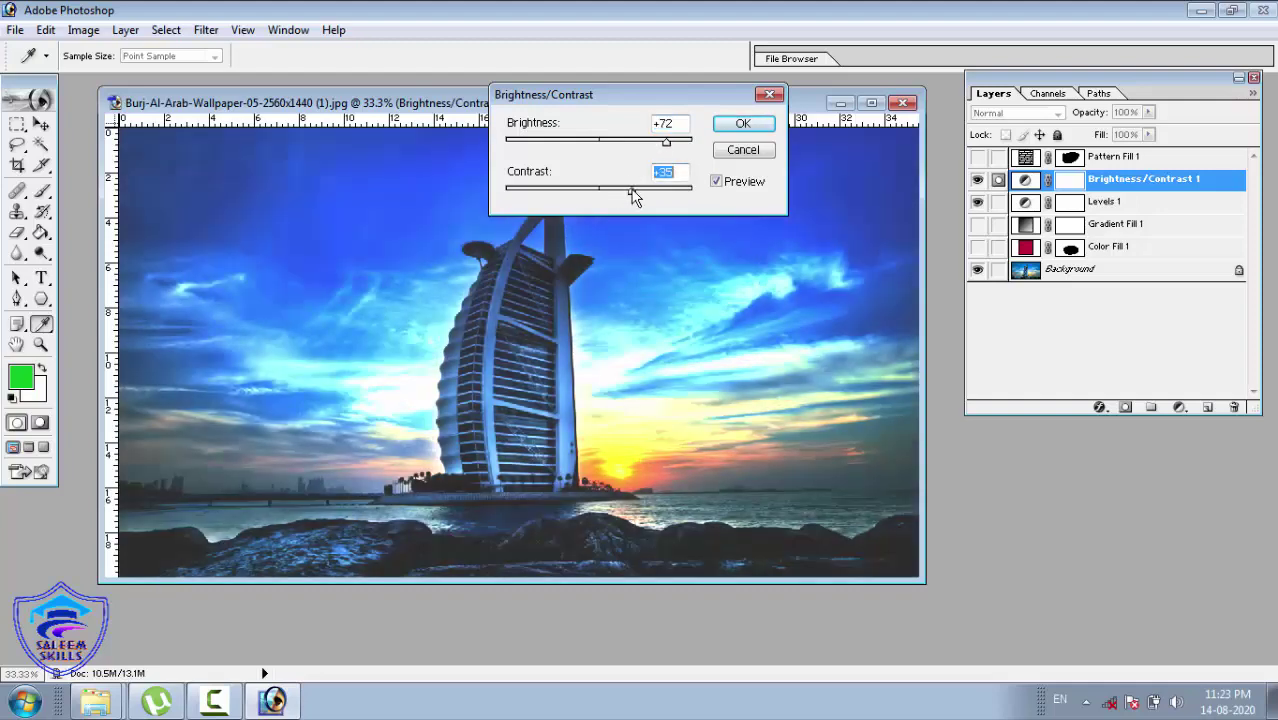
{"action": "left_click_drag", "start_coordinate": [632, 190], "coordinate": [720, 201]}
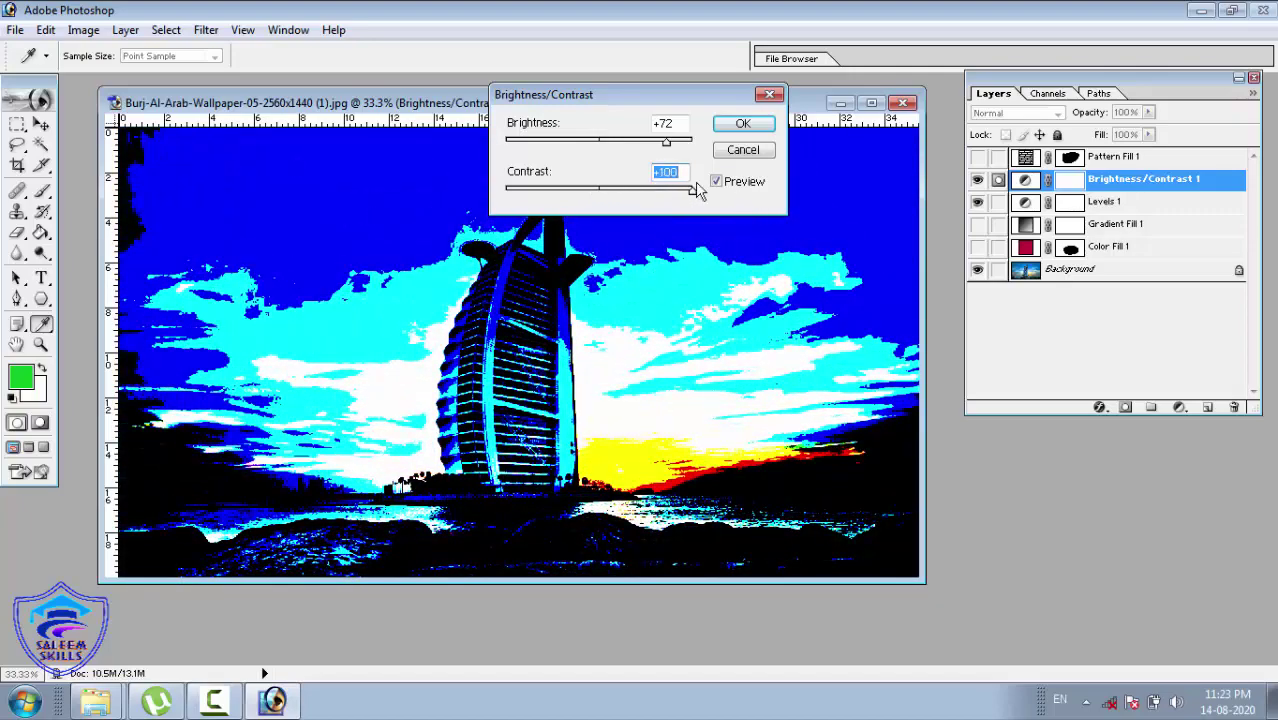
{"action": "left_click_drag", "start_coordinate": [689, 196], "coordinate": [650, 200]}
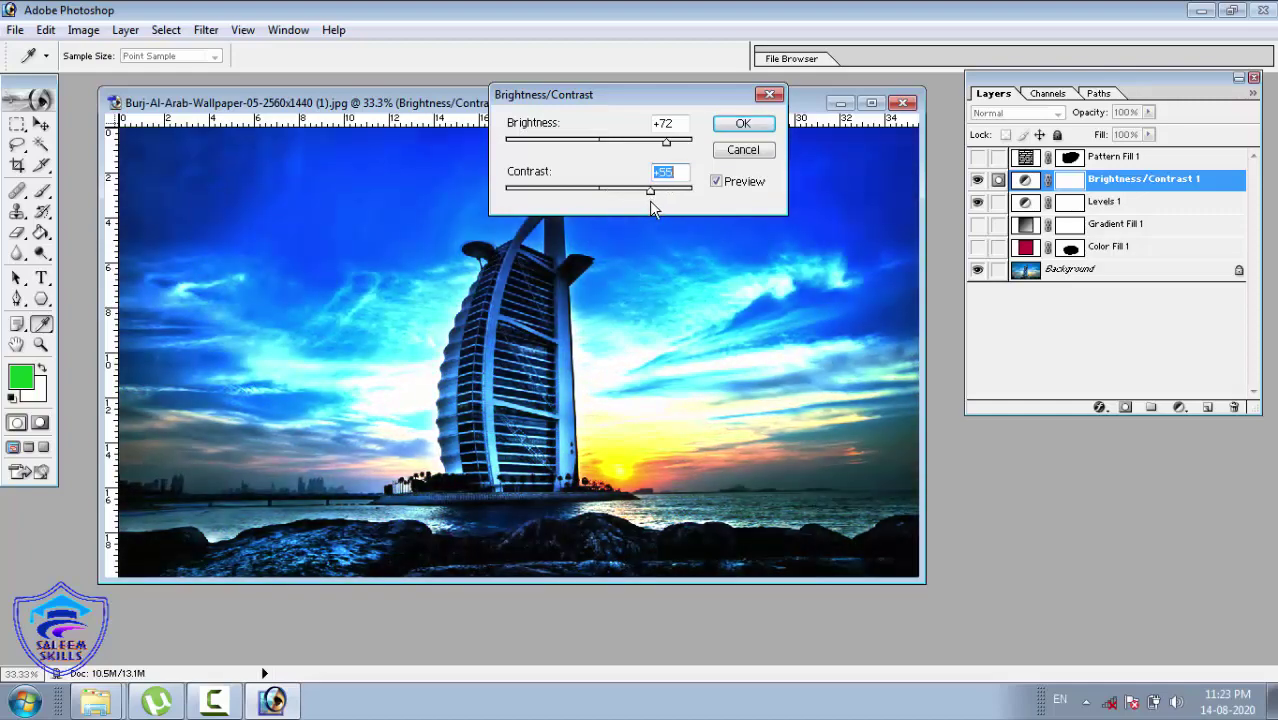
{"action": "mouse_move", "coordinate": [666, 142]}
{"action": "left_mouse_down"}
{"action": "mouse_move", "coordinate": [594, 147]}
{"action": "mouse_move", "coordinate": [667, 156]}
{"action": "left_mouse_up"}
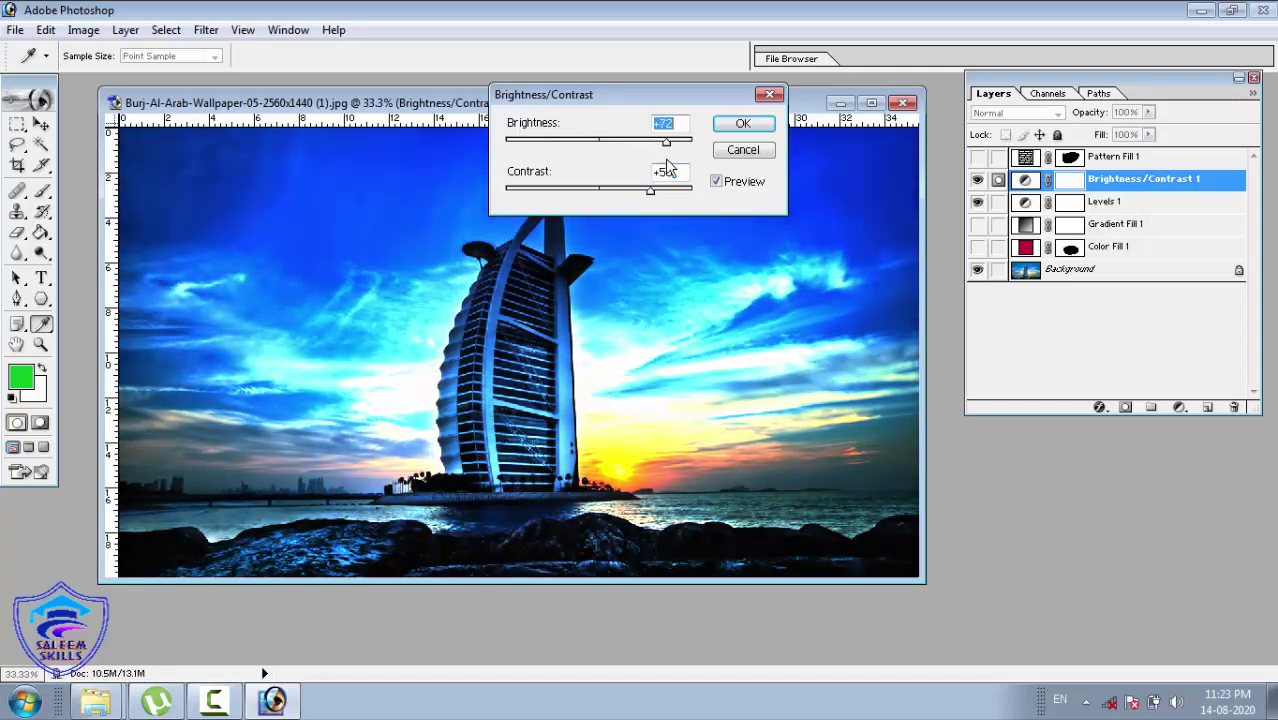
{"action": "left_click", "coordinate": [733, 128]}
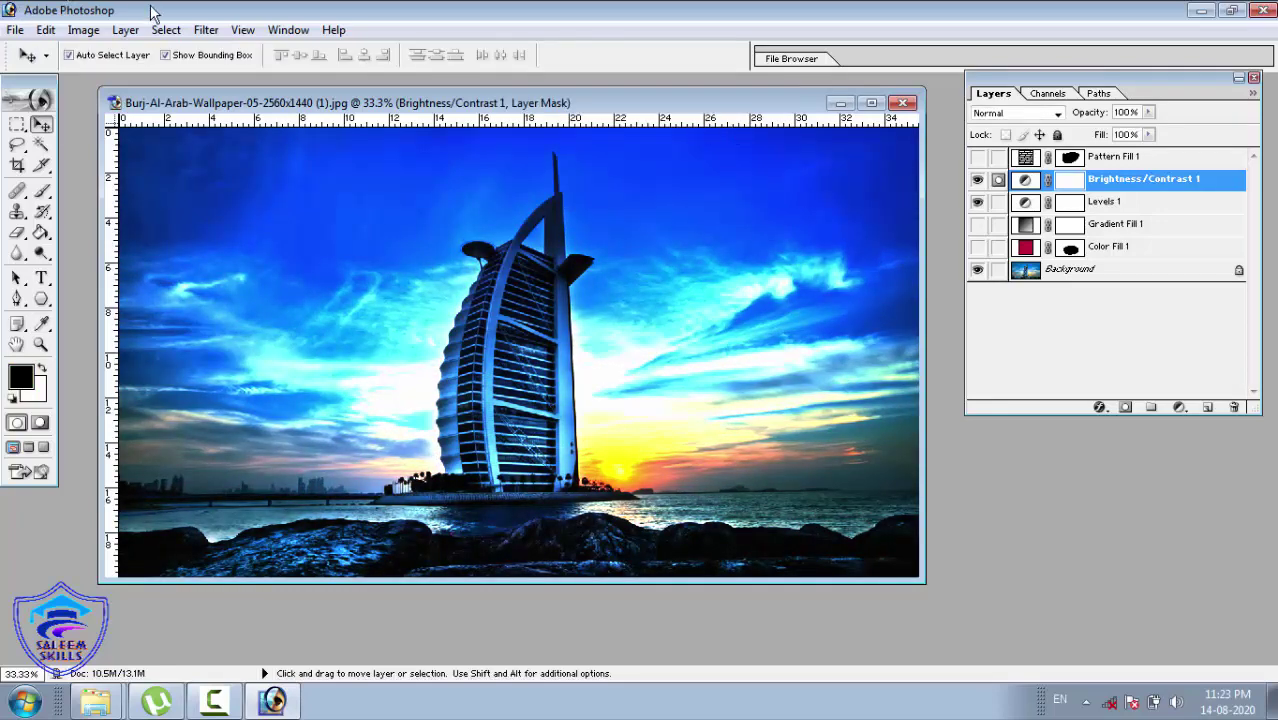
Make the gradient fill layer visible and change its content to a Curves adjustment.
{"action": "left_click", "coordinate": [125, 30]}
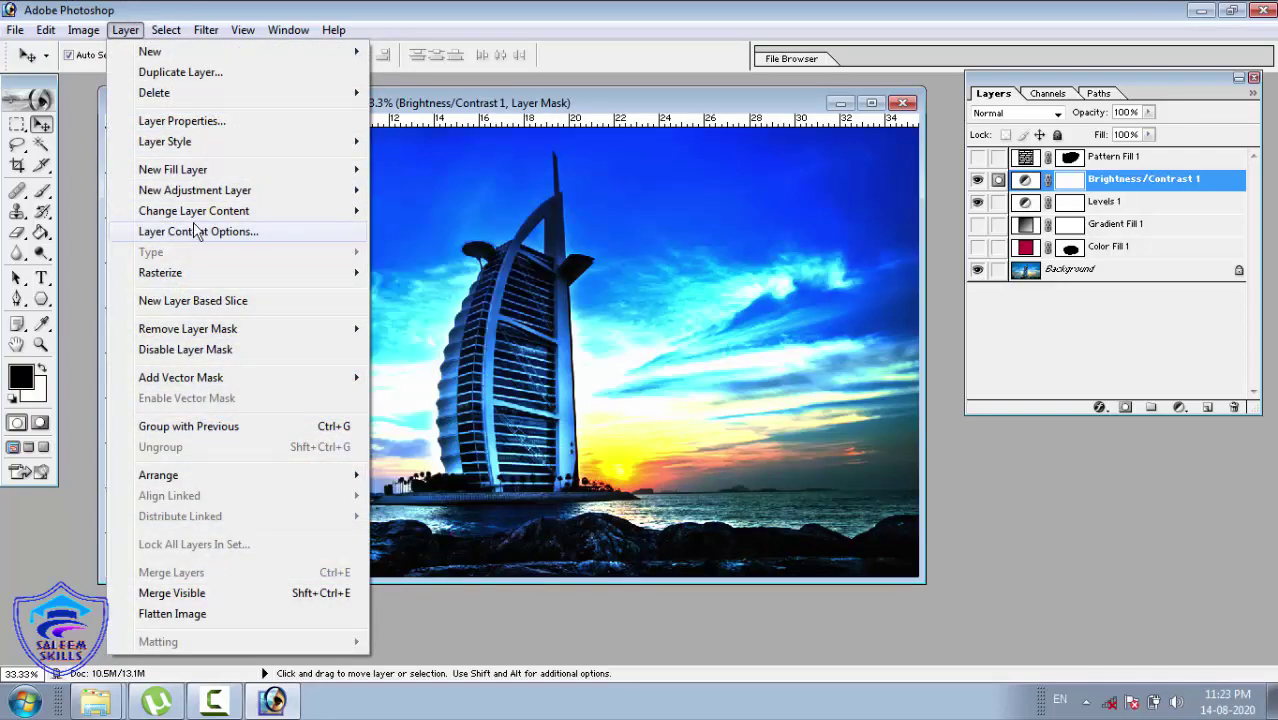
{"action": "mouse_move", "coordinate": [226, 214]}
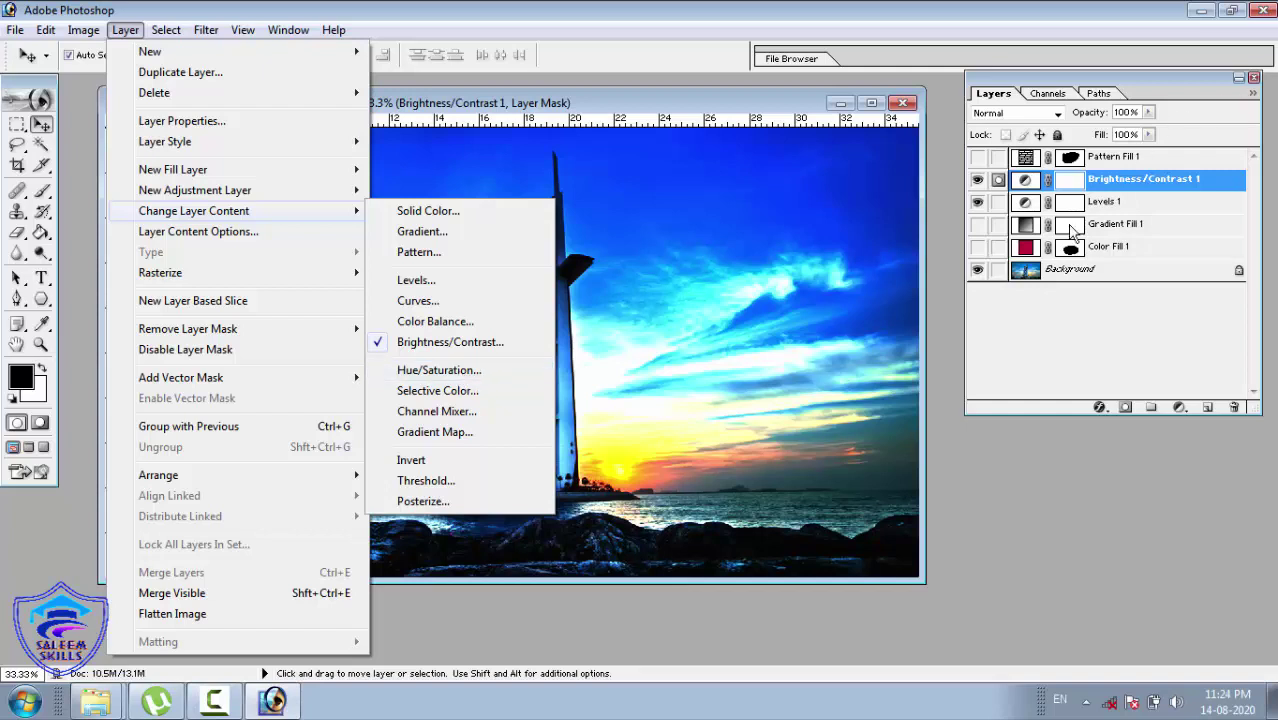
{"action": "left_click", "coordinate": [1107, 210]}
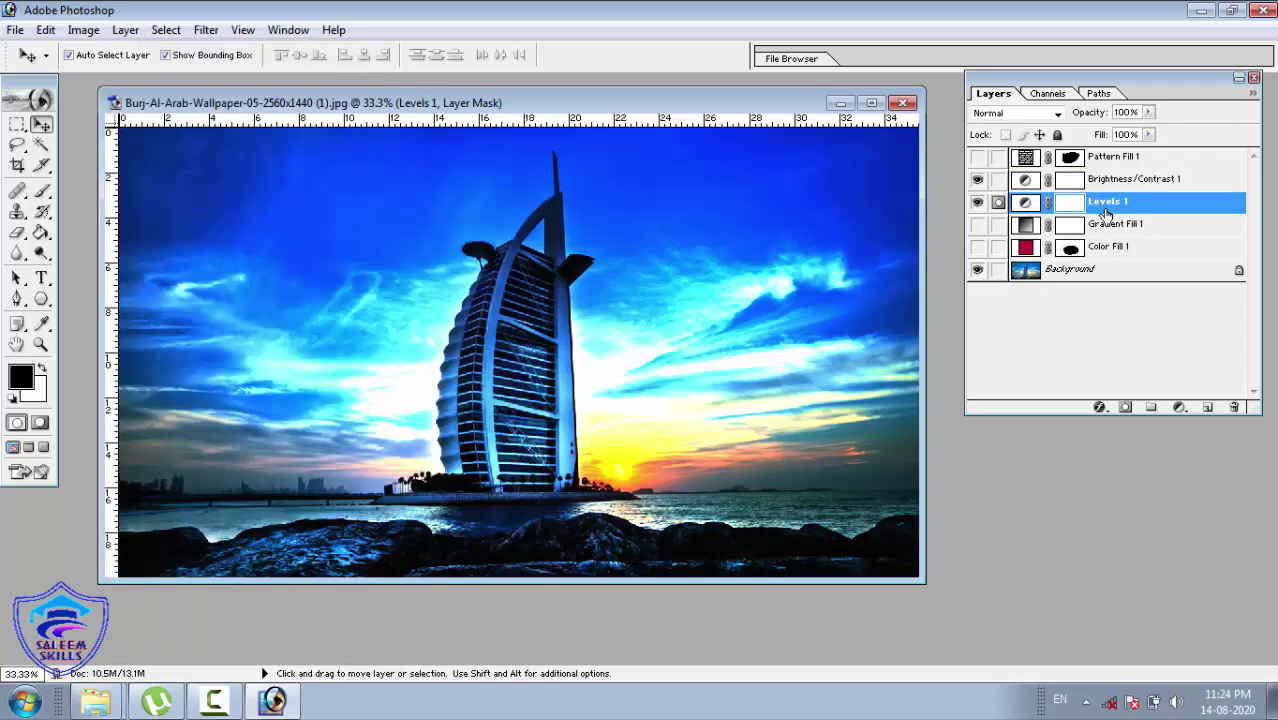
{"action": "left_click", "coordinate": [1105, 232]}
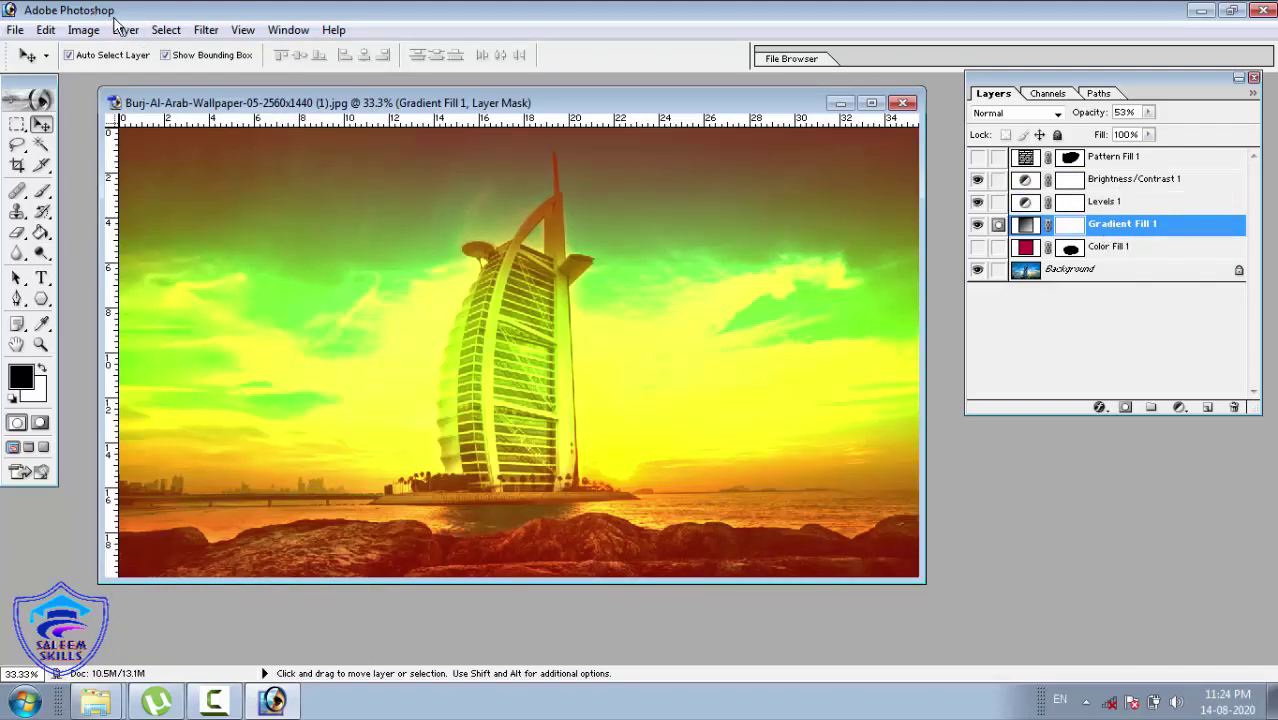
{"action": "left_click", "coordinate": [125, 30]}
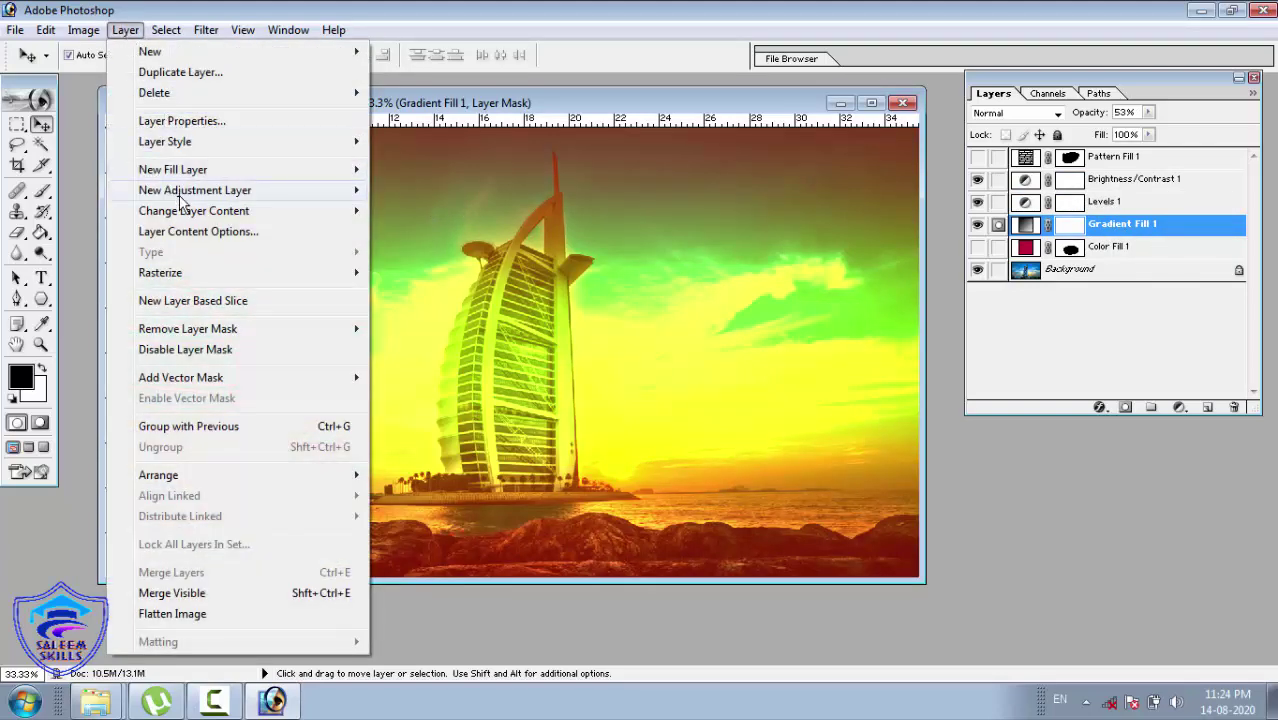
{"action": "mouse_move", "coordinate": [181, 213]}
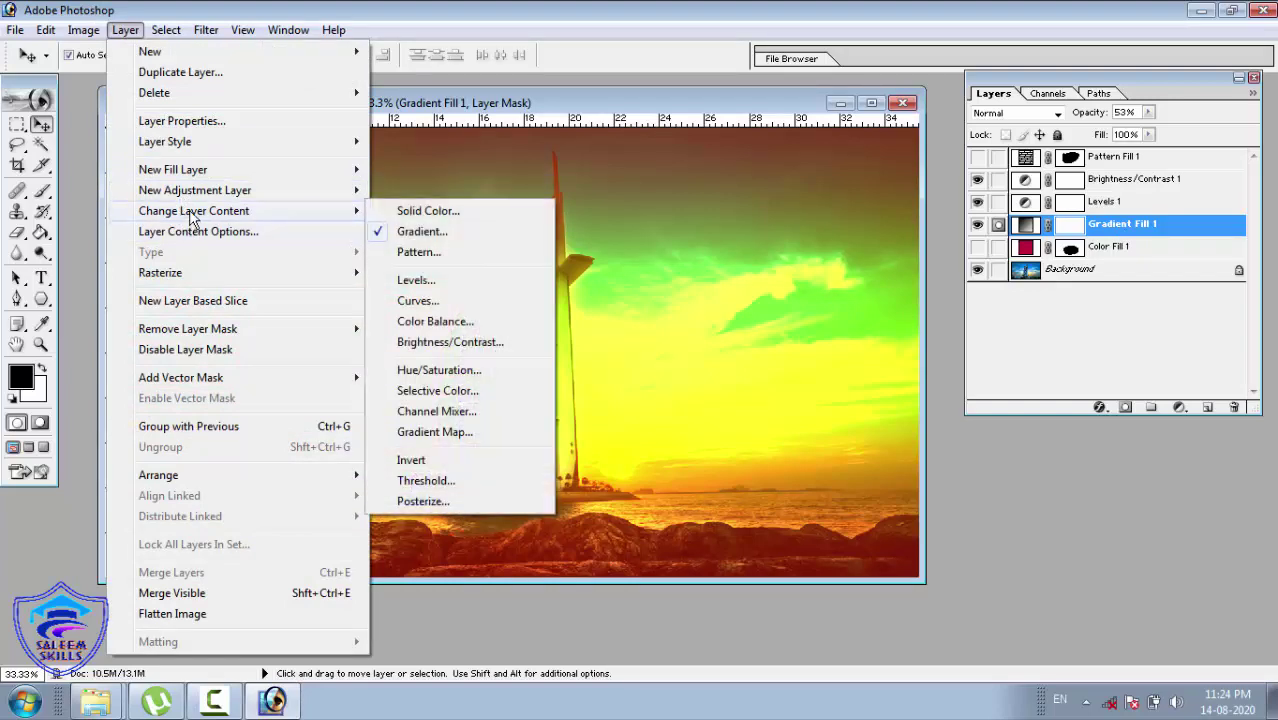
{"action": "left_click", "coordinate": [418, 301]}
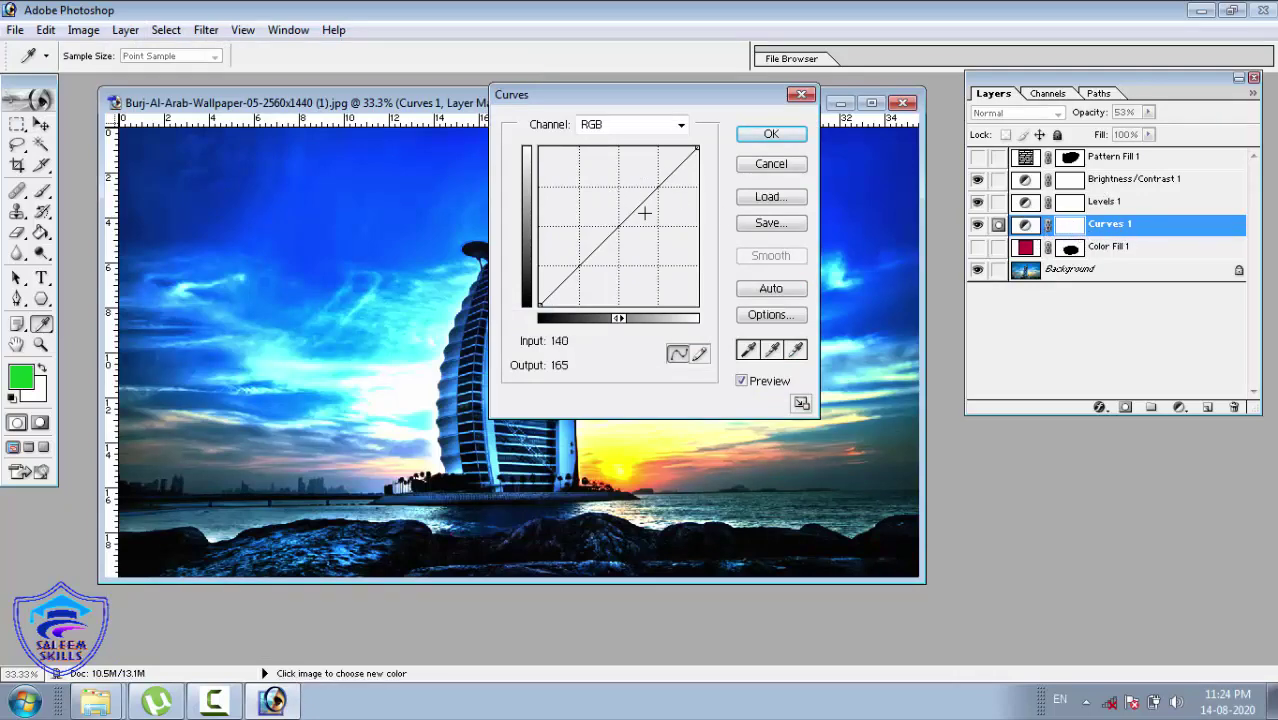
Raise the RGB curve to input 109, output 137 and the Red curve to input 93, output 176, and apply the curves.
{"action": "mouse_move", "coordinate": [616, 226]}
{"action": "left_mouse_down"}
{"action": "mouse_move", "coordinate": [576, 197]}
{"action": "mouse_move", "coordinate": [647, 251]}
{"action": "mouse_move", "coordinate": [607, 221]}
{"action": "left_mouse_up"}
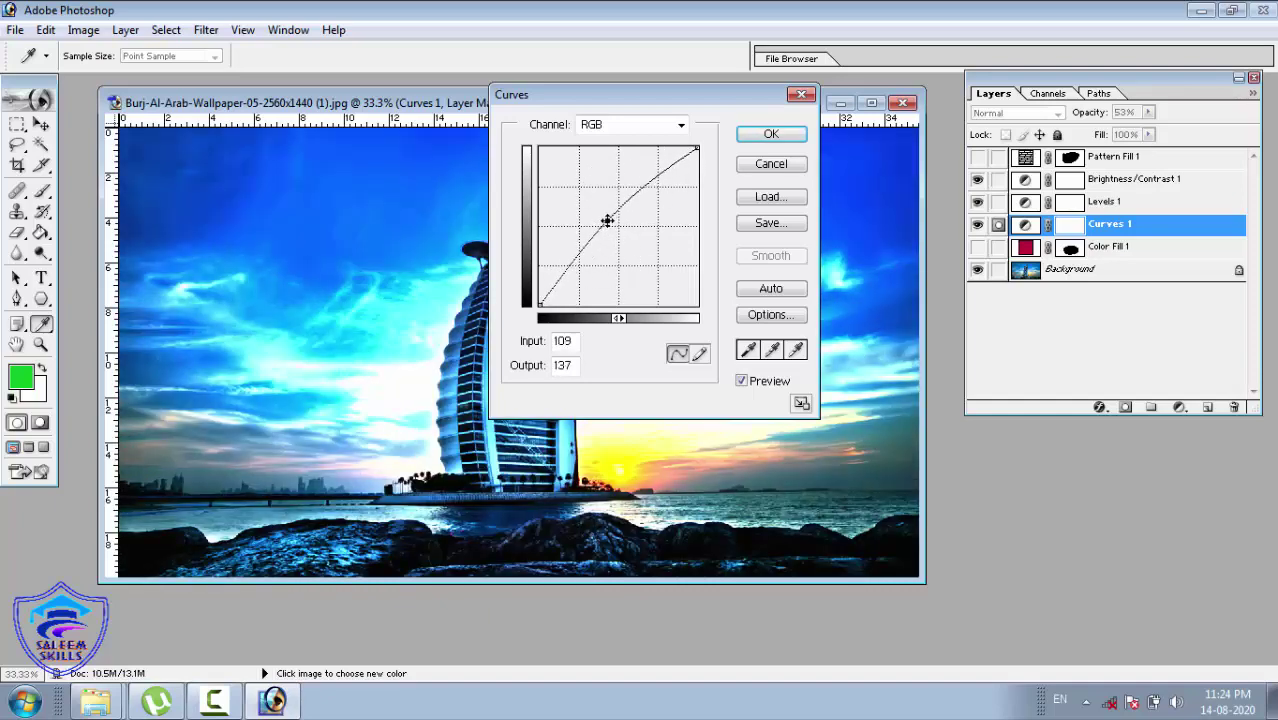
{"action": "left_click", "coordinate": [617, 127]}
{"action": "left_click", "coordinate": [608, 156]}
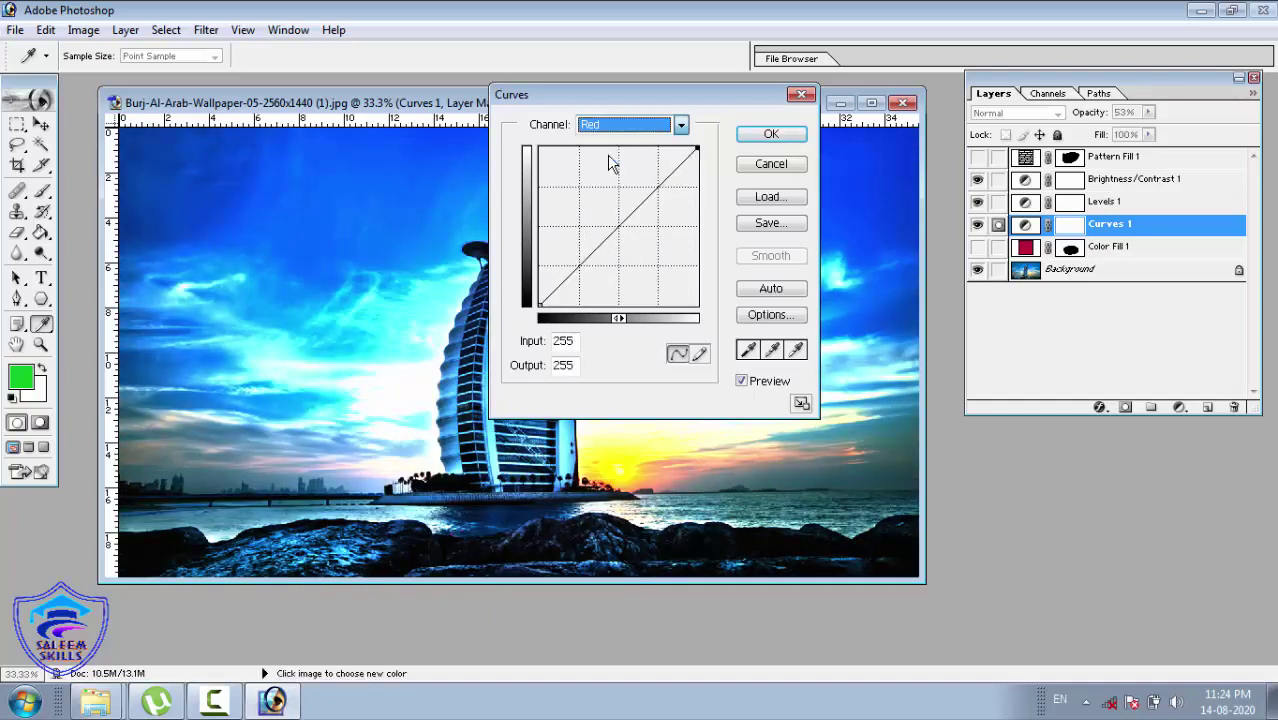
{"action": "left_click_drag", "start_coordinate": [618, 225], "coordinate": [590, 187]}
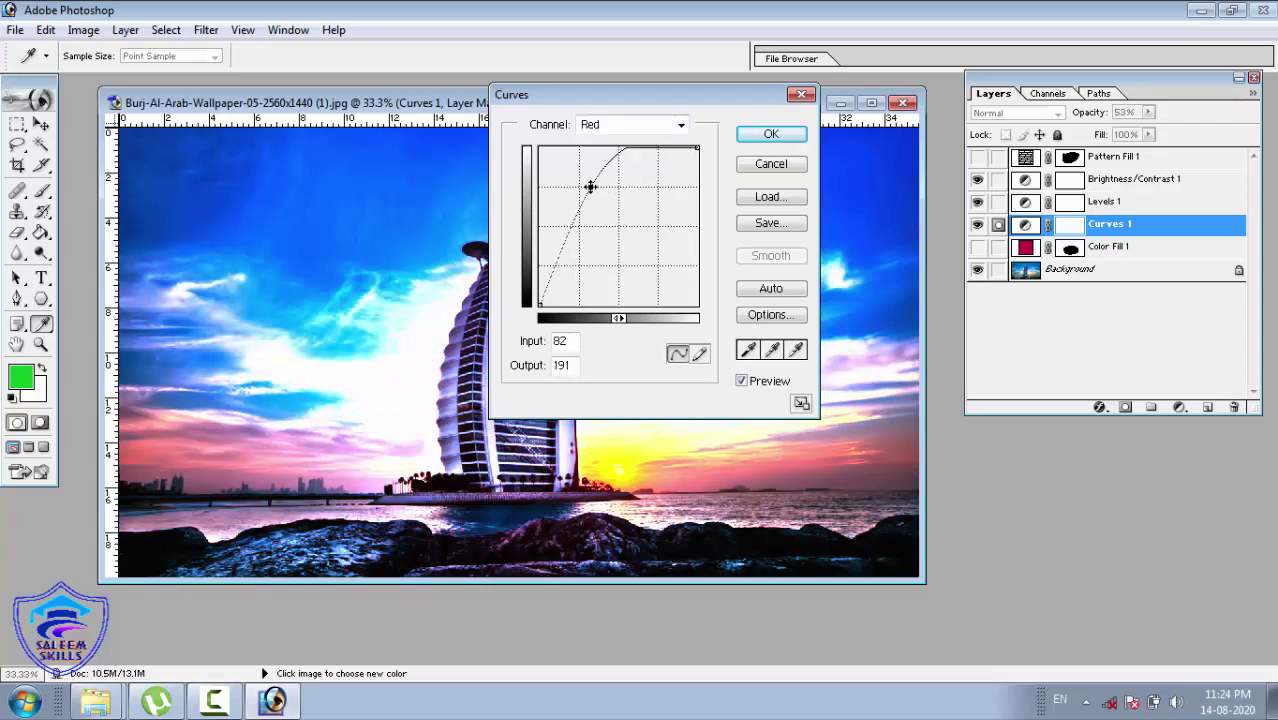
{"action": "left_click_drag", "start_coordinate": [591, 187], "coordinate": [597, 196]}
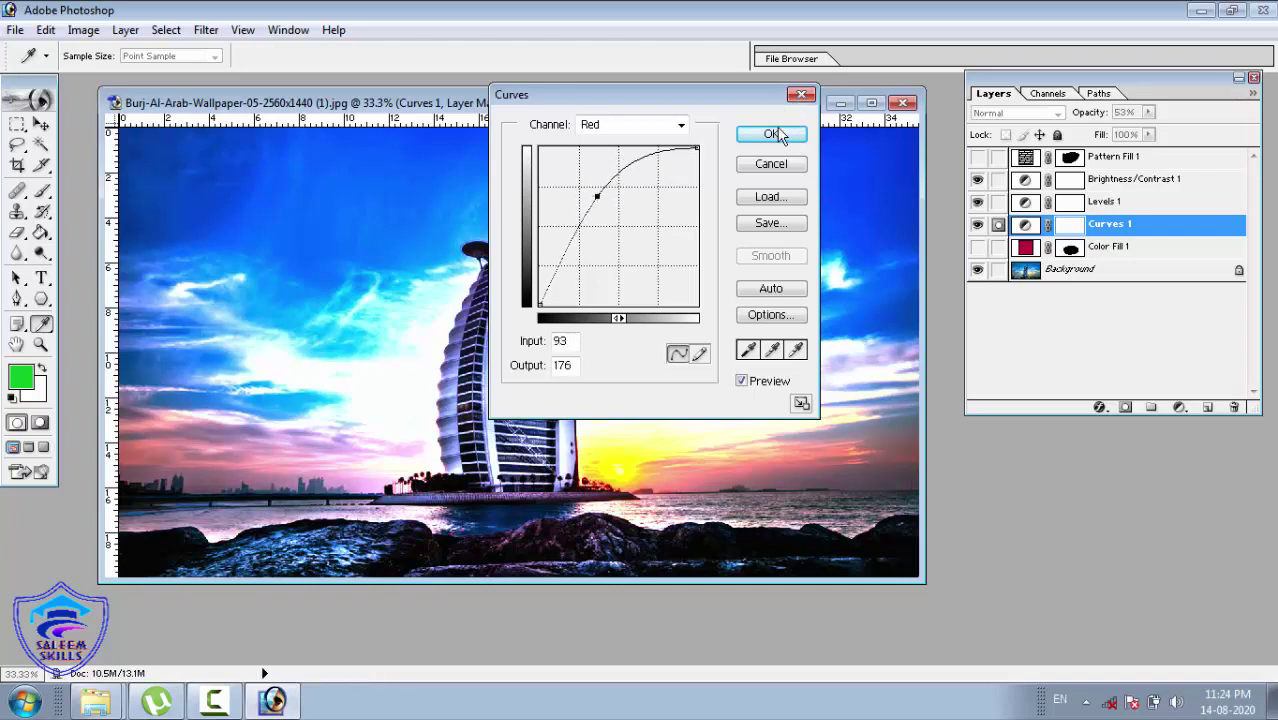
{"action": "left_click", "coordinate": [772, 134]}
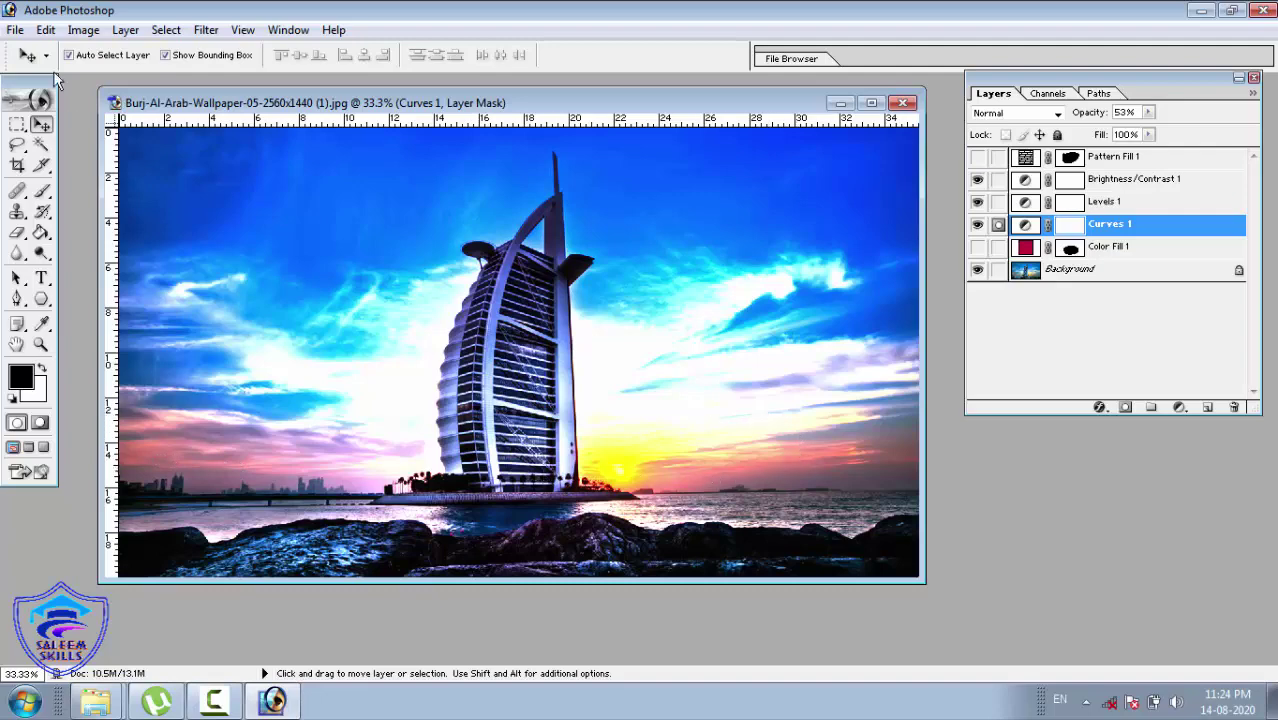
{"action": "left_click", "coordinate": [141, 32]}
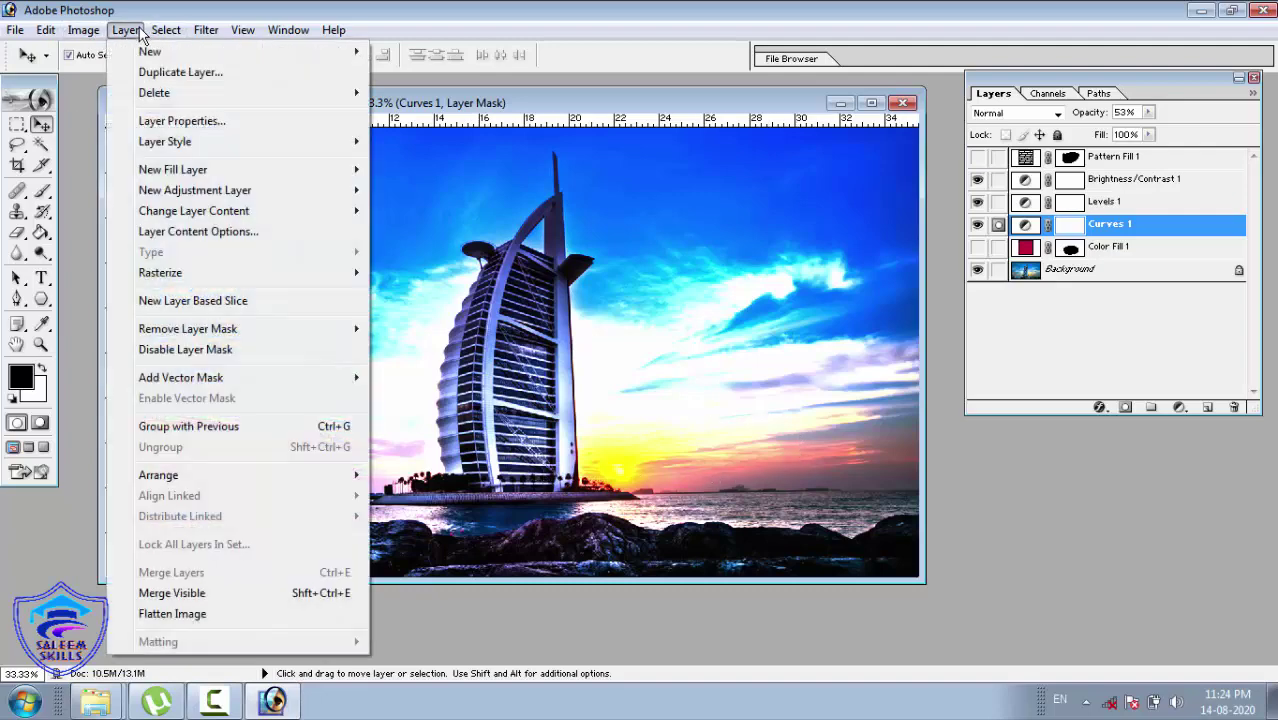
{"action": "mouse_move", "coordinate": [181, 220]}
{"action": "mouse_move", "coordinate": [234, 338]}
{"action": "mouse_move", "coordinate": [166, 26]}
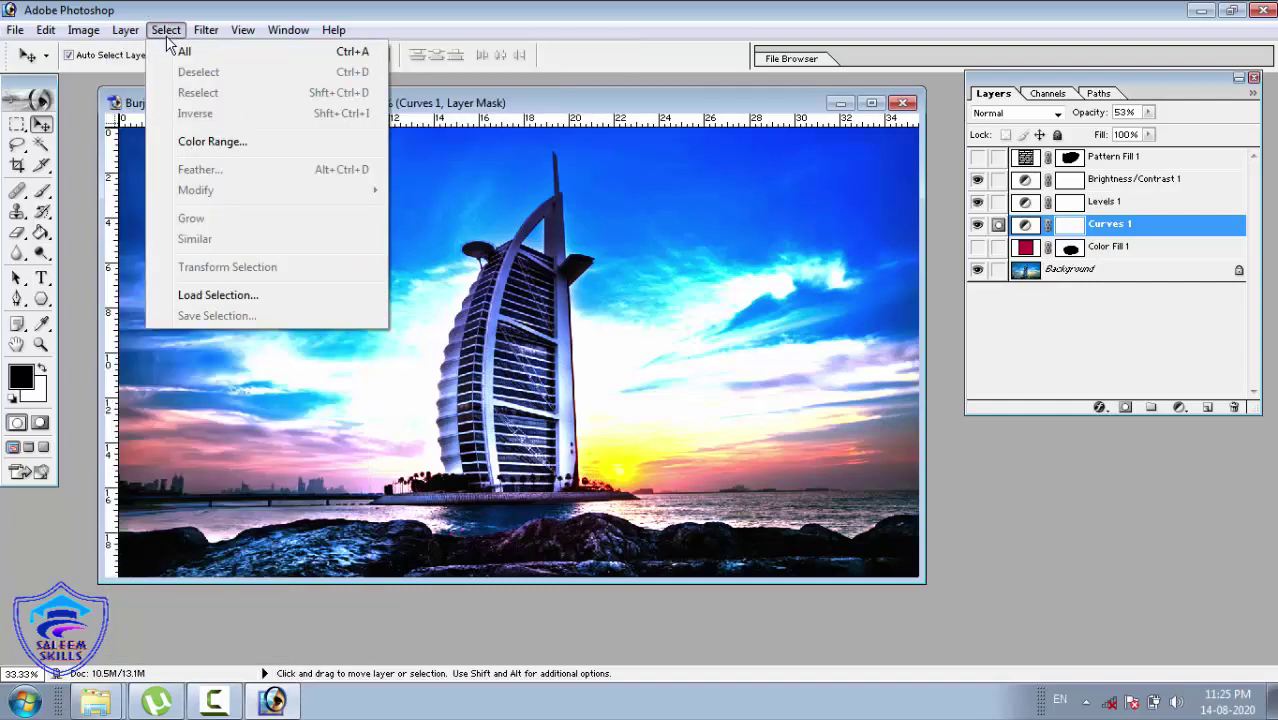